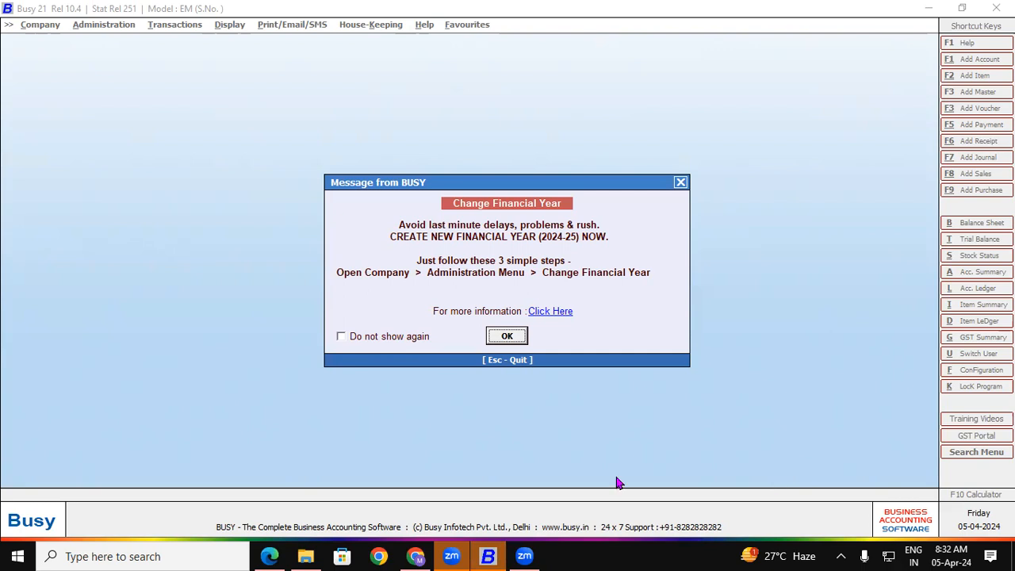
Bring up the Tally Practice Set PDF in Edge and scroll to invoice 722
click(269, 556)
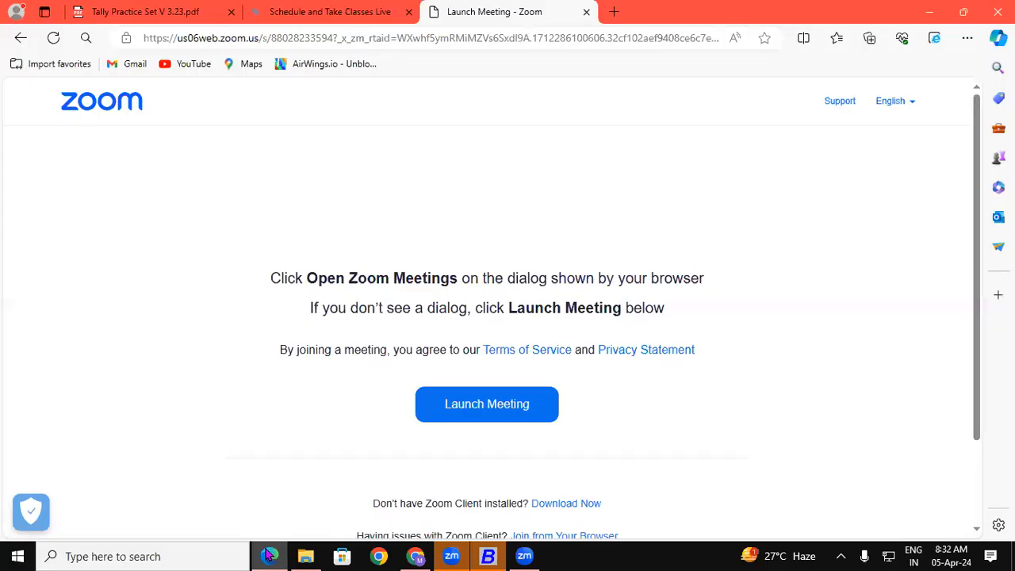
click(142, 11)
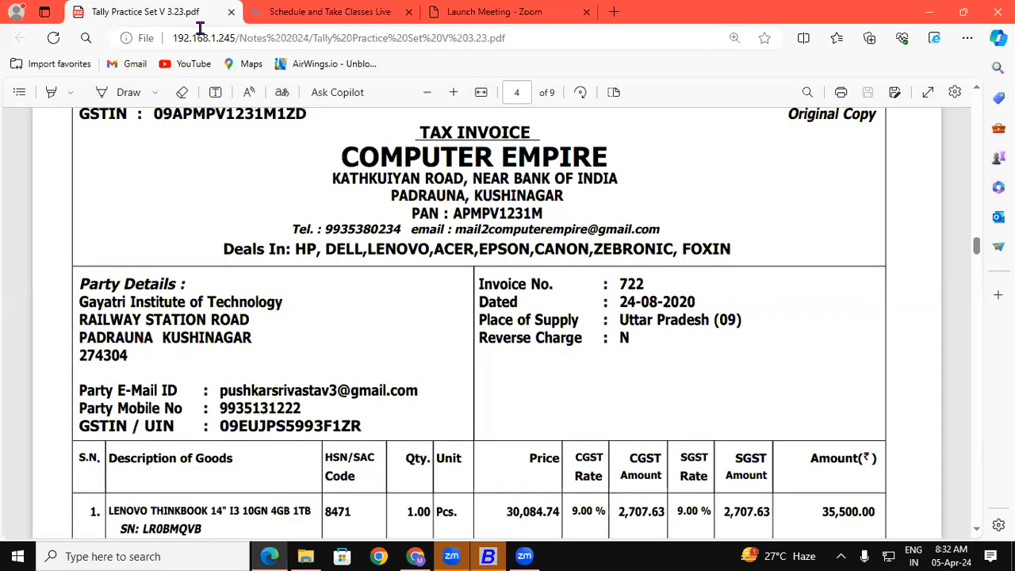
click(977, 89)
scroll(979, 95, up, 10)
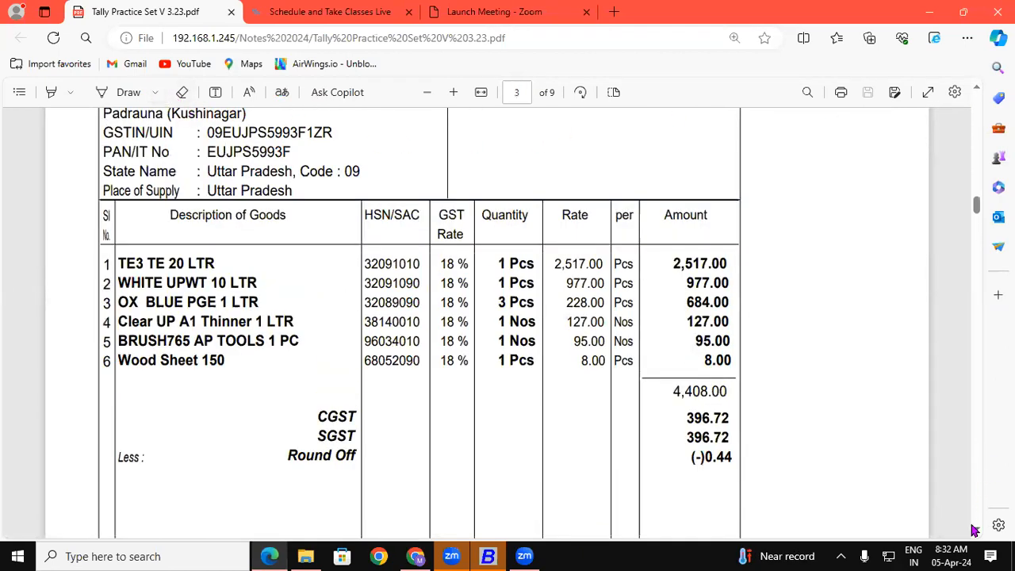
scroll(976, 531, down, 15)
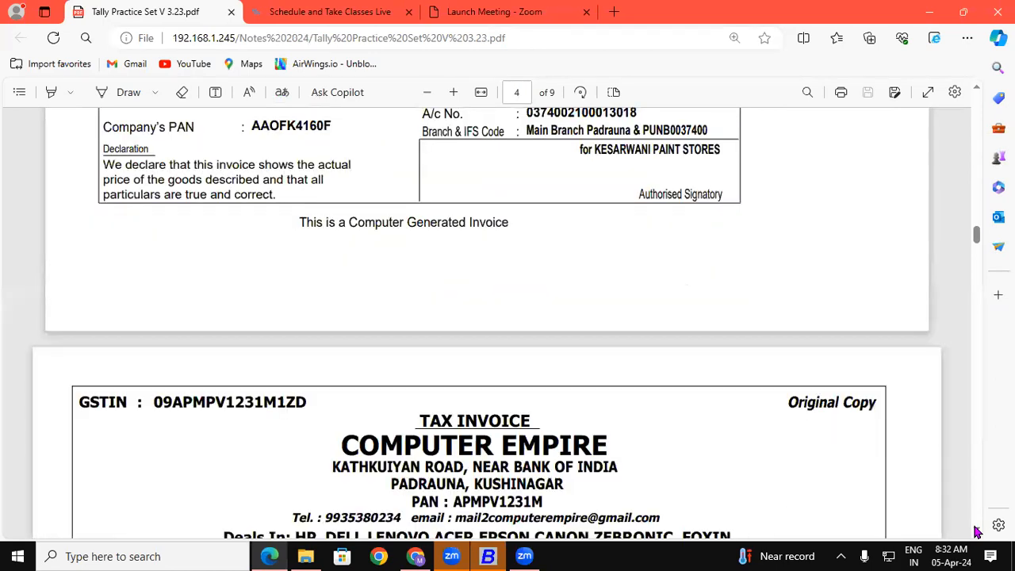
scroll(977, 531, down, 5)
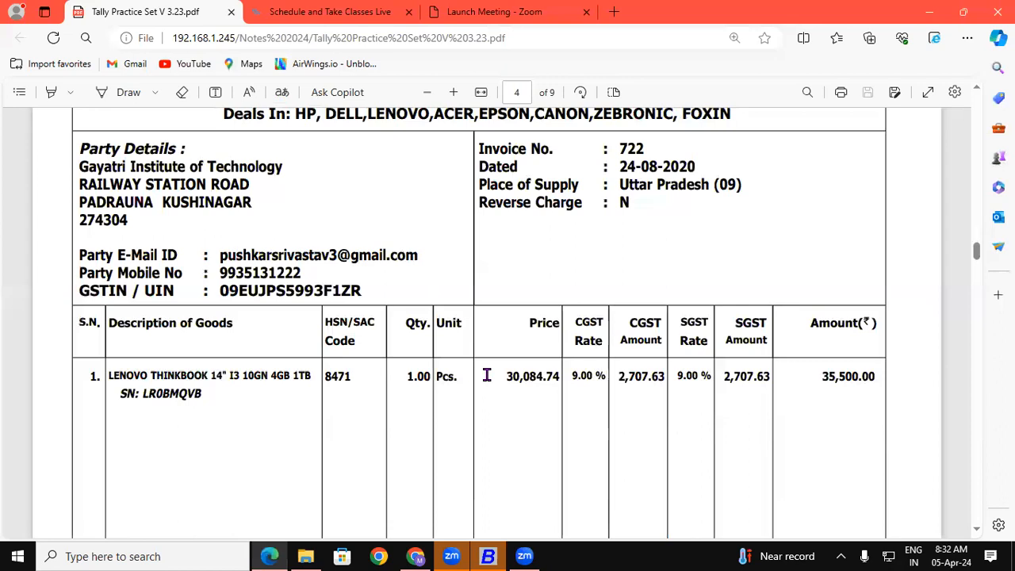
Underline serial number LR0BMQVB and the LENOVO I3 10GN description in blue ink, adding a tick
click(127, 92)
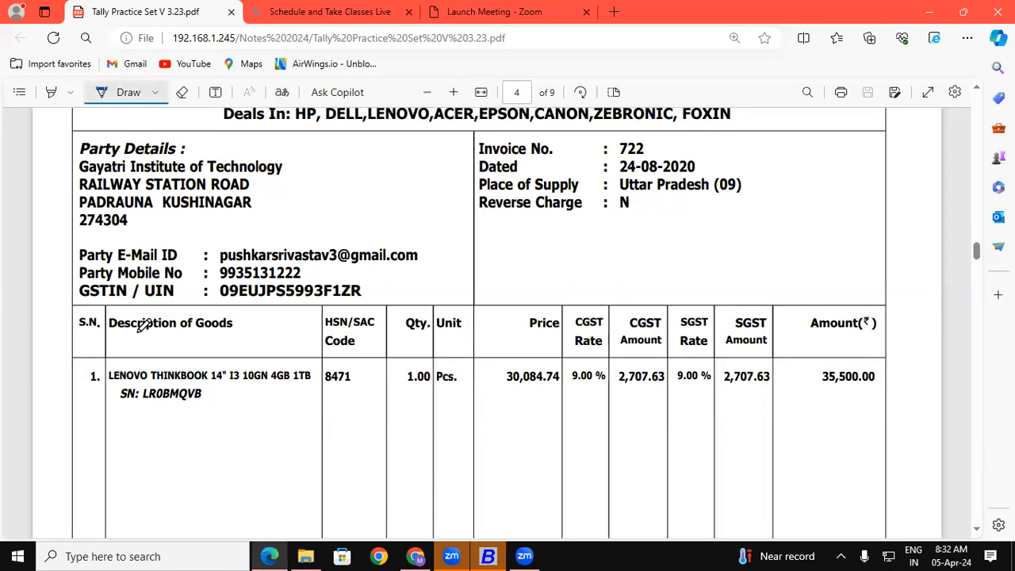
drag(142, 405, 206, 404)
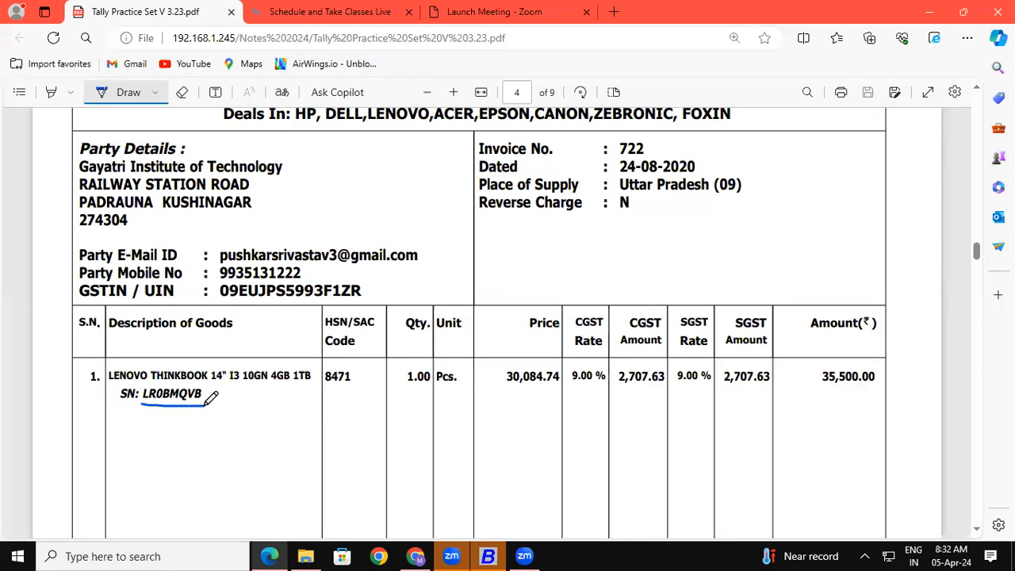
mouse_move(141, 405)
mouse_down()
mouse_move(208, 407)
mouse_move(198, 411)
mouse_up()
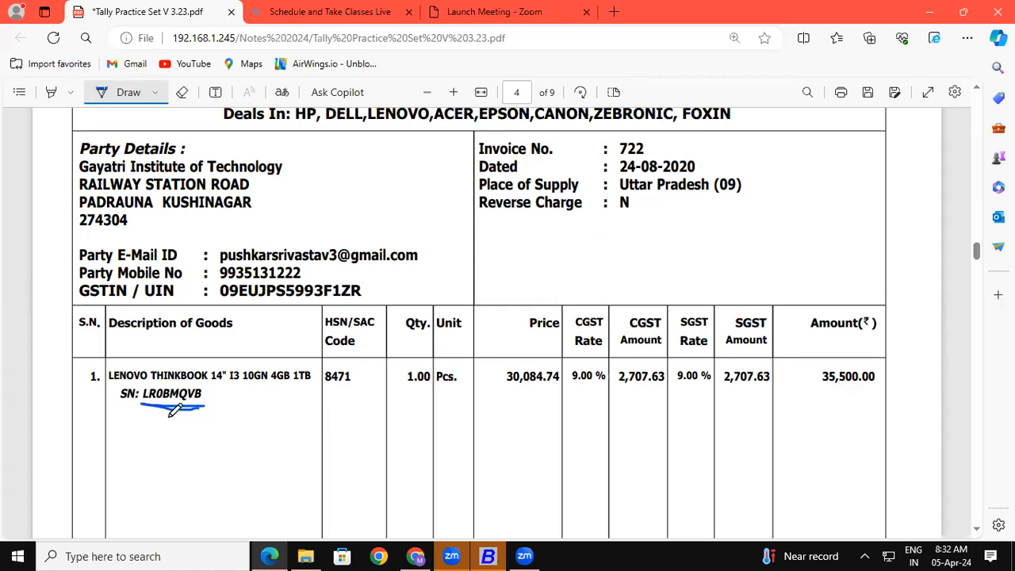
drag(222, 383, 261, 383)
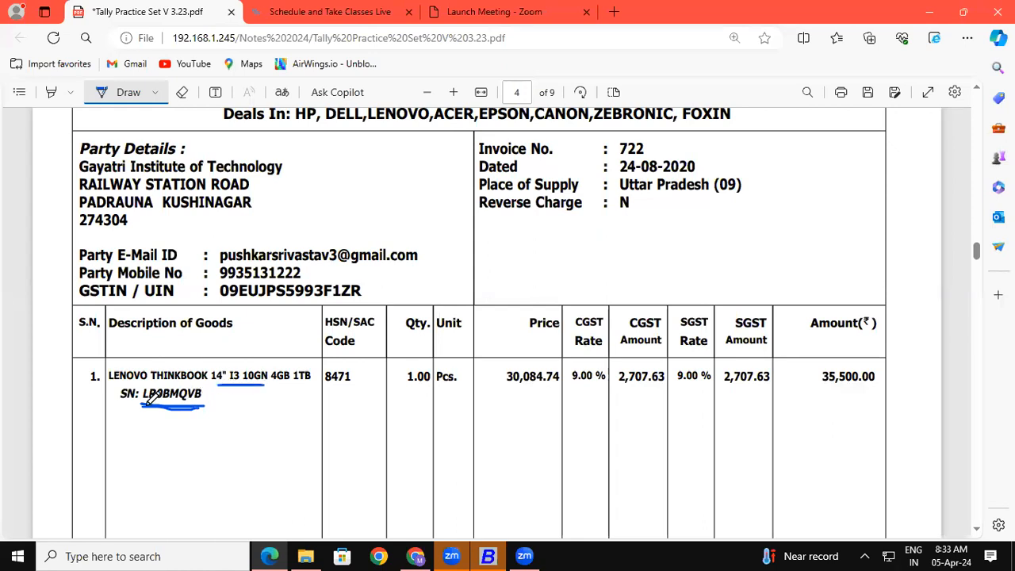
drag(139, 405, 211, 407)
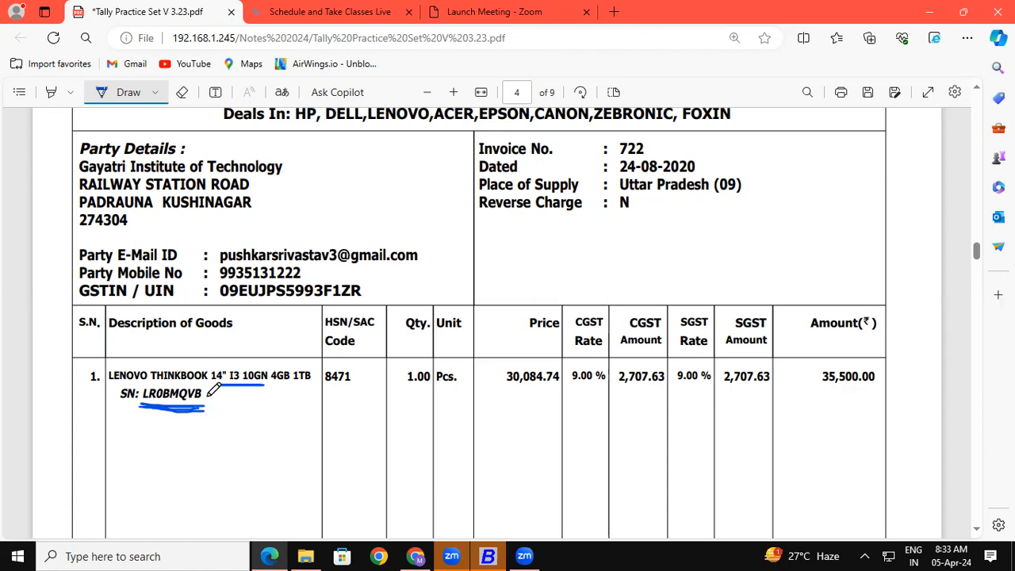
drag(207, 397, 237, 385)
drag(108, 379, 126, 379)
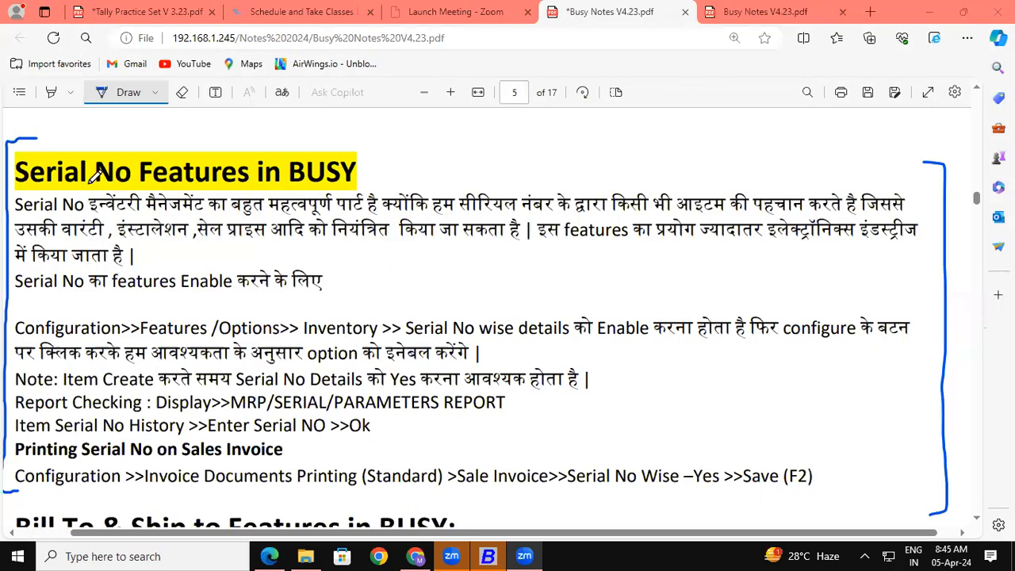
Underline Serial No, सीरियल नंबर, वारंटी and इलेक्ट्रॉनिक्स इंडस्ट्रीज in page 5's Serial No Features section
drag(13, 188, 208, 187)
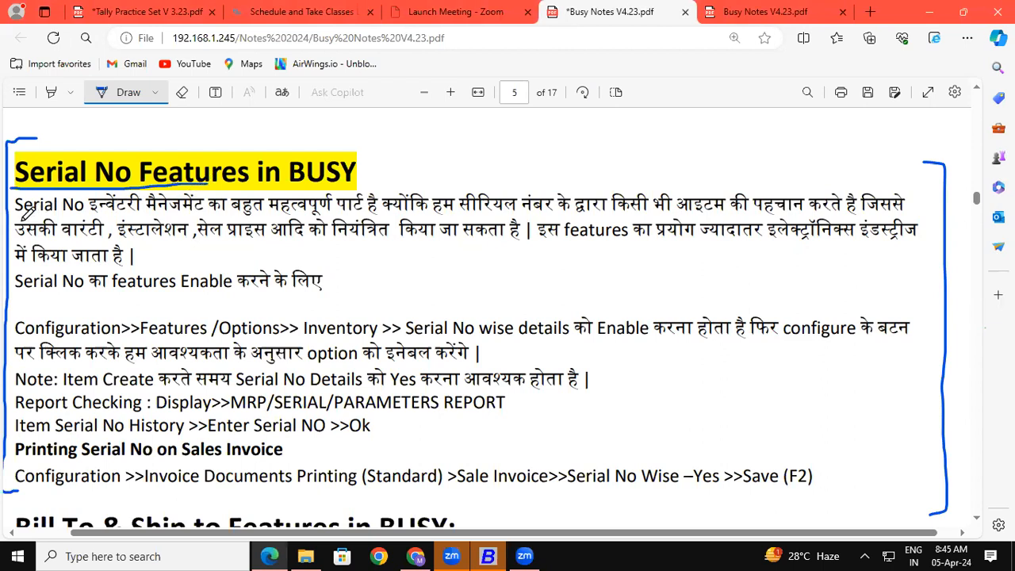
drag(14, 214, 258, 211)
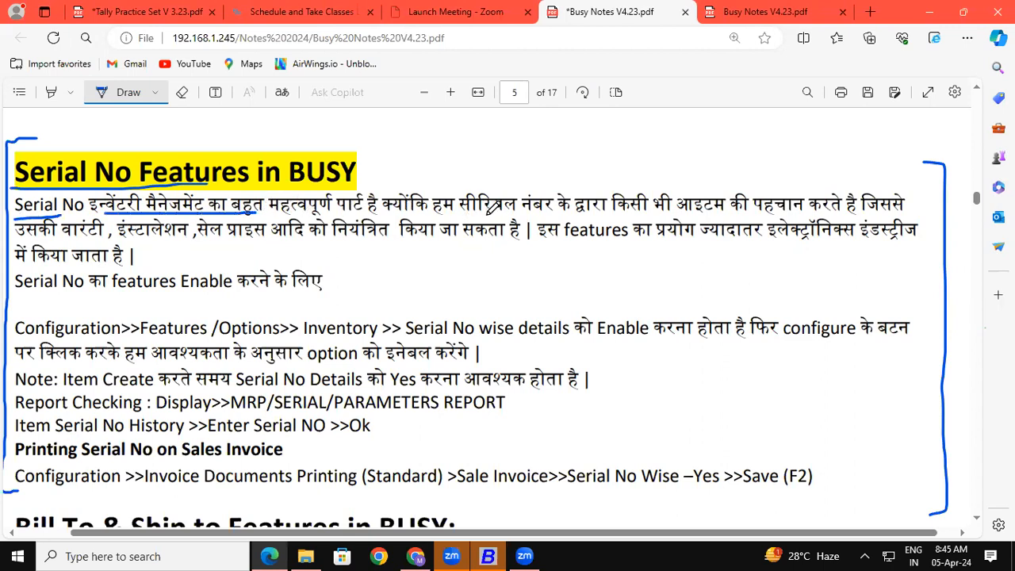
drag(467, 213, 555, 213)
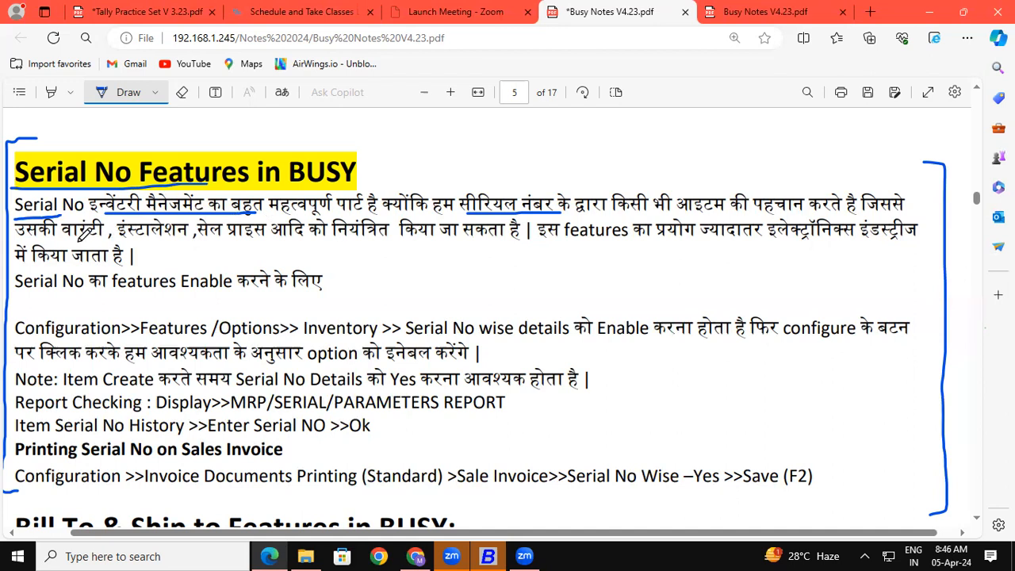
drag(63, 237, 249, 239)
drag(60, 189, 208, 189)
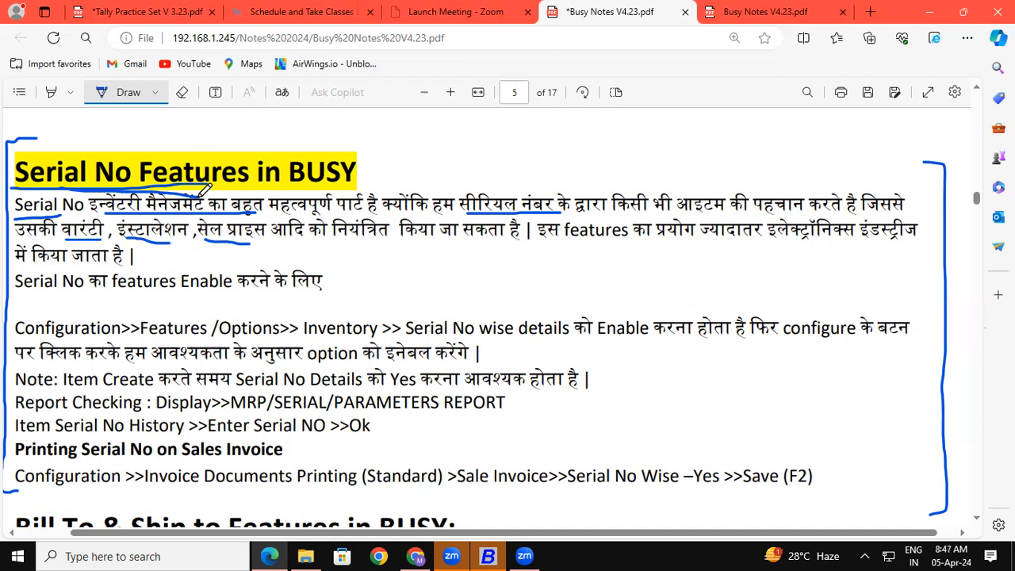
drag(762, 243, 923, 245)
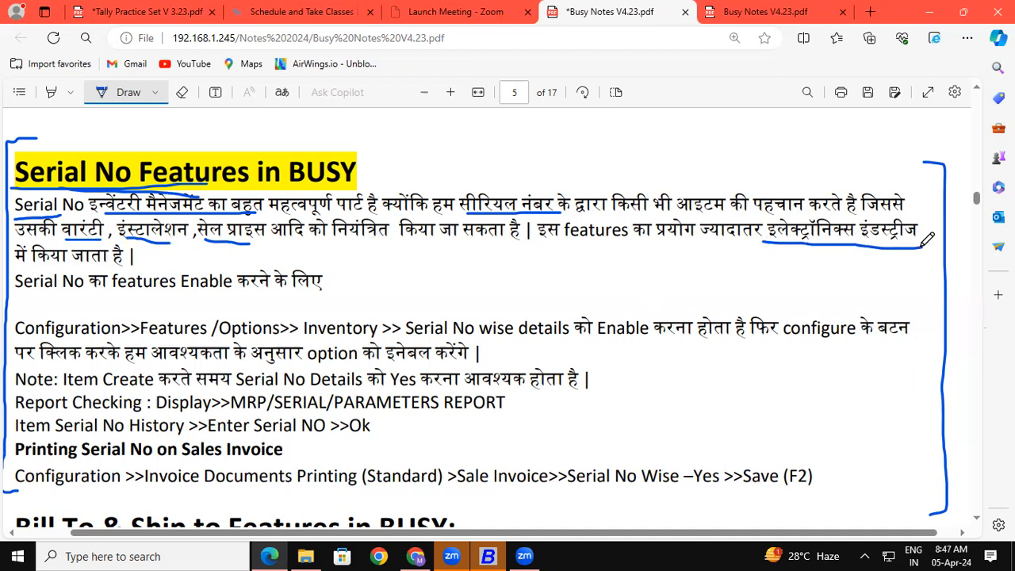
Dismiss the startup notices and log into Gayatri Institute of Technology 8.2 with username and password
click(489, 556)
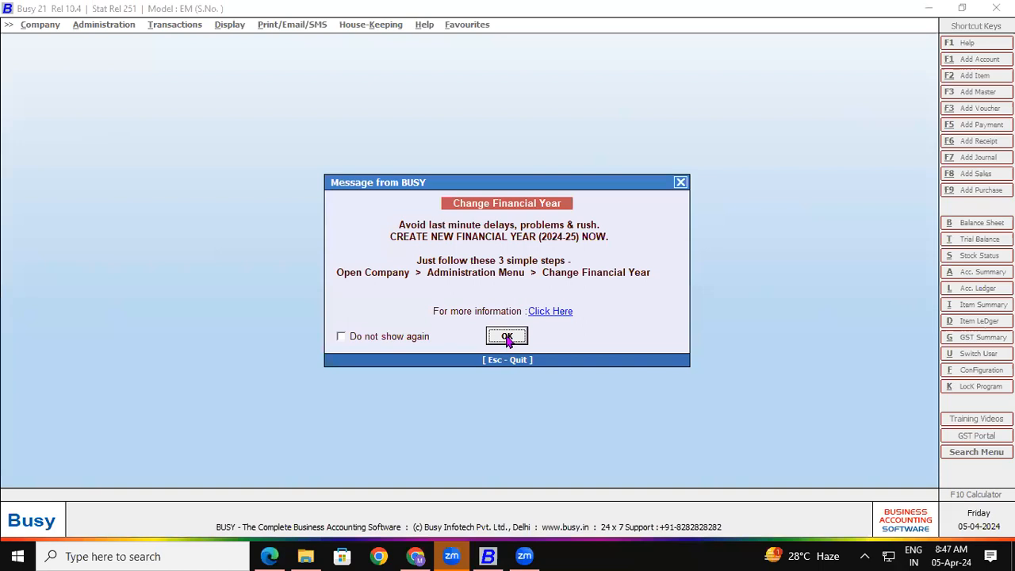
click(510, 338)
click(593, 306)
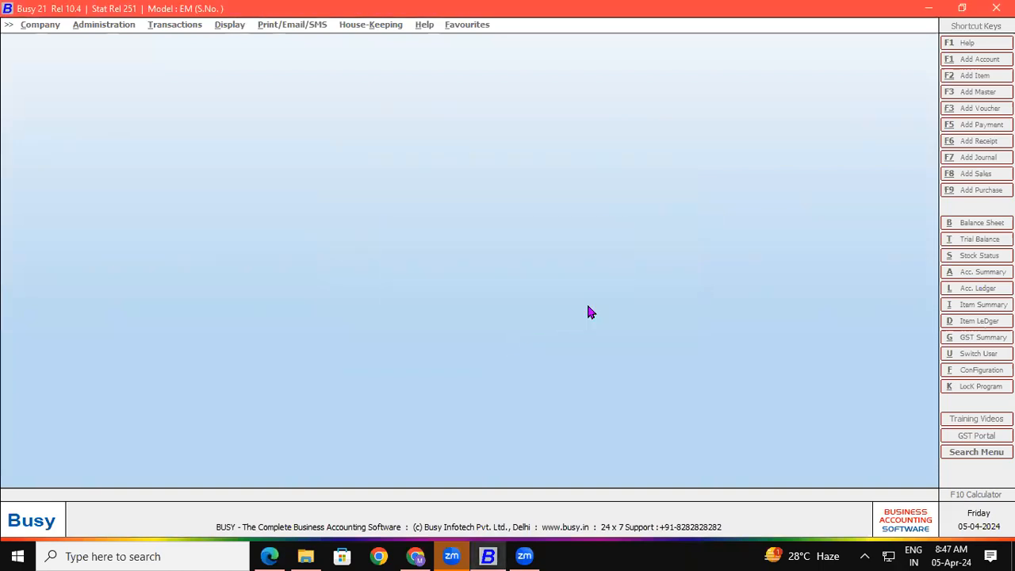
click(67, 41)
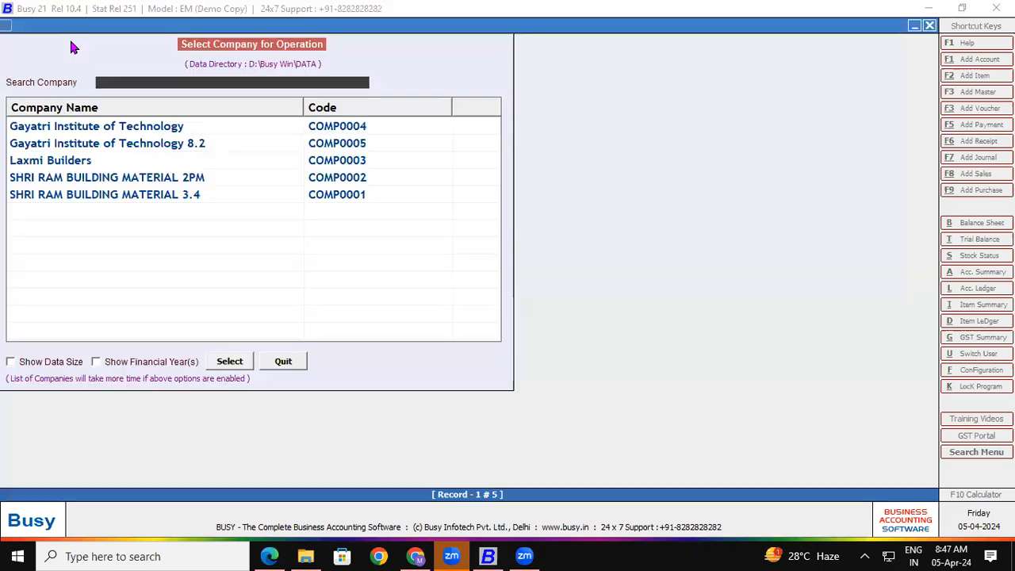
double_click(93, 144)
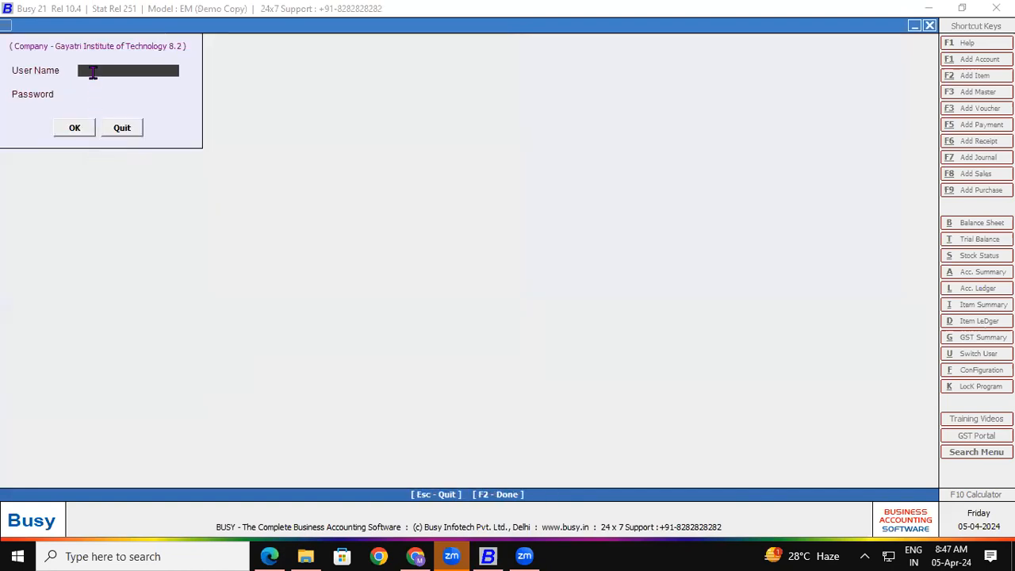
text(ram)
key(Return)
text(***)
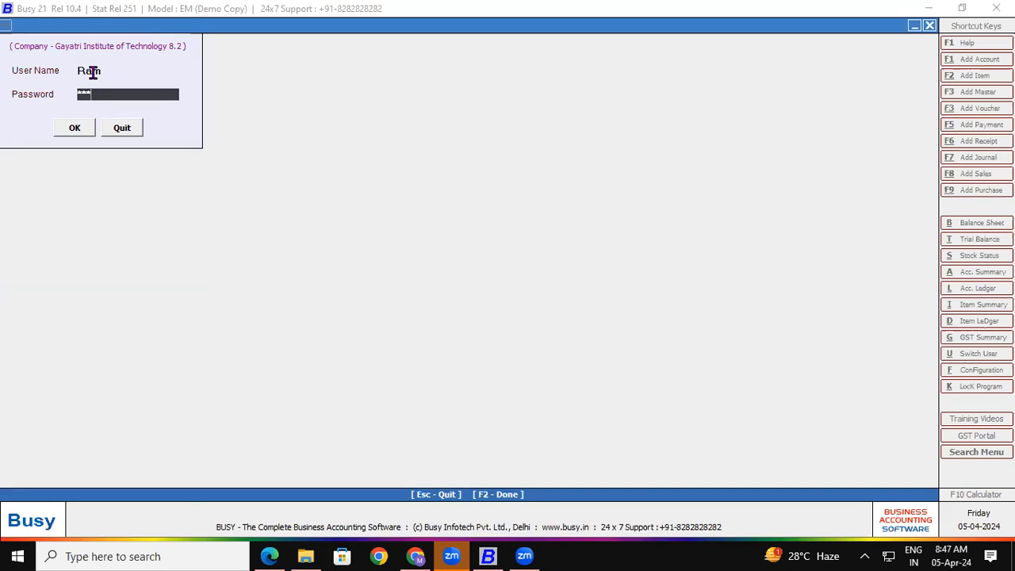
key(Return)
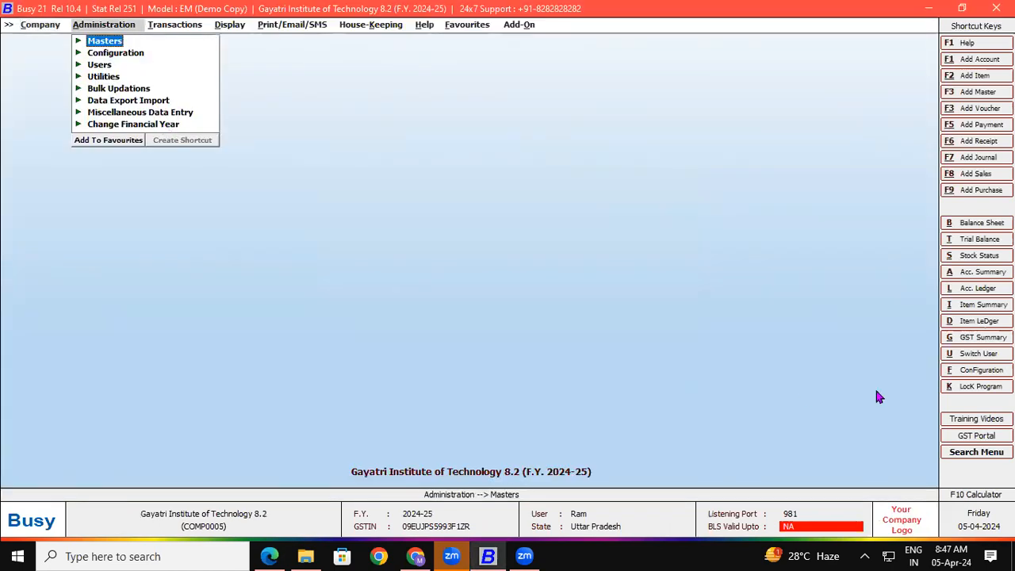
Go to the Inventory section of Configuration > Features / Options
click(965, 372)
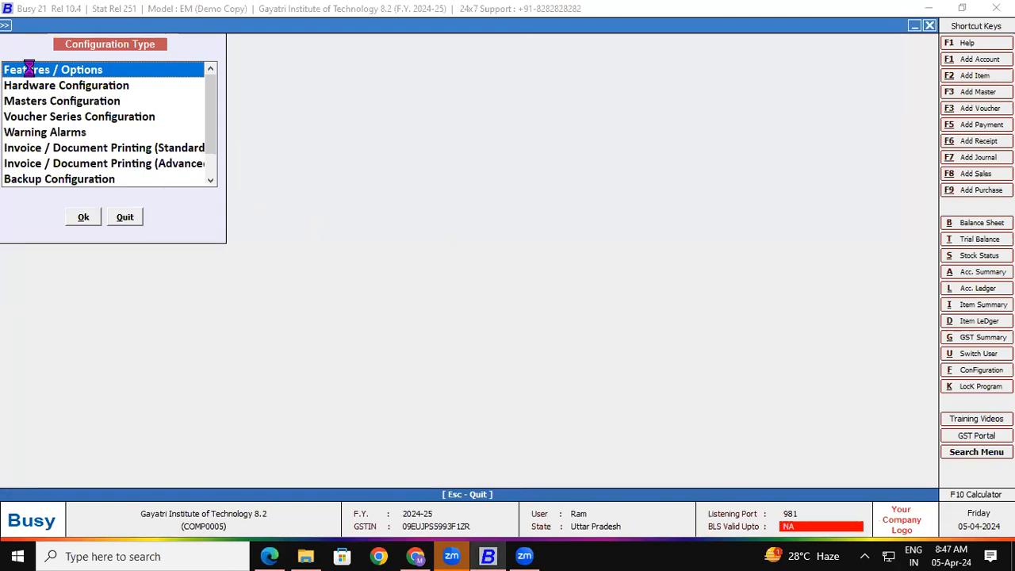
double_click(31, 73)
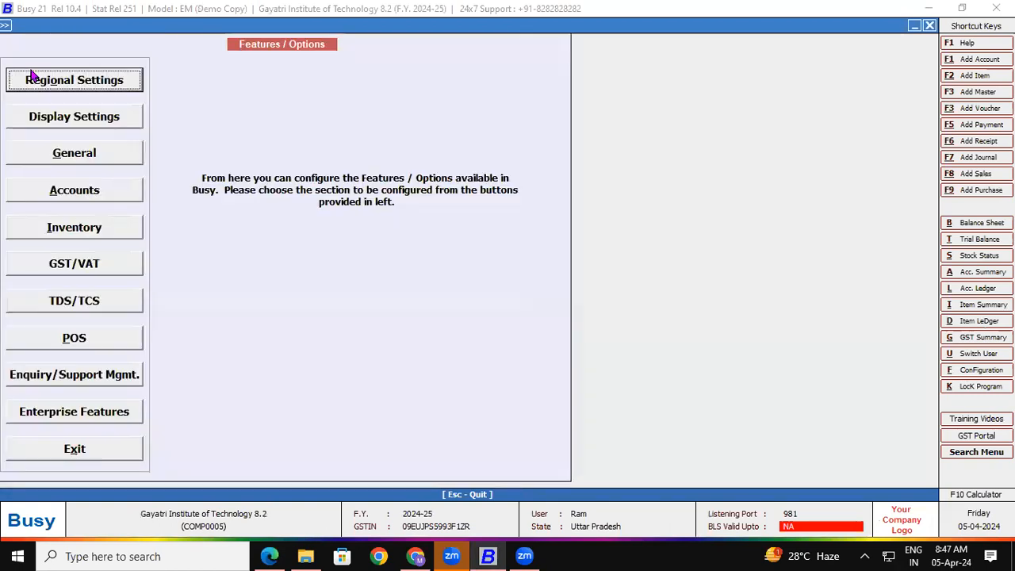
click(39, 227)
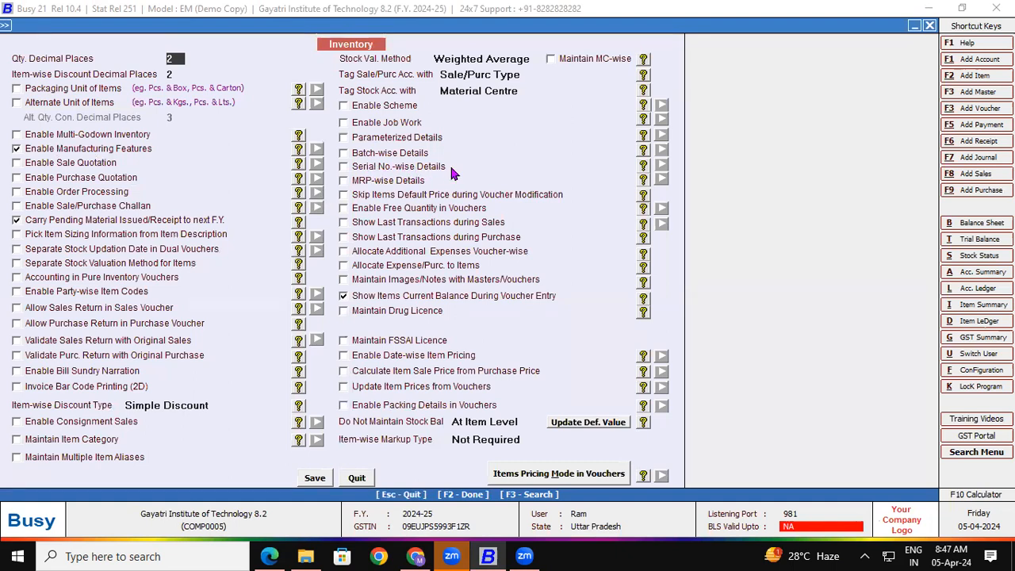
Turn on Serial No.-wise Details and try the warranty and description serial options
click(343, 167)
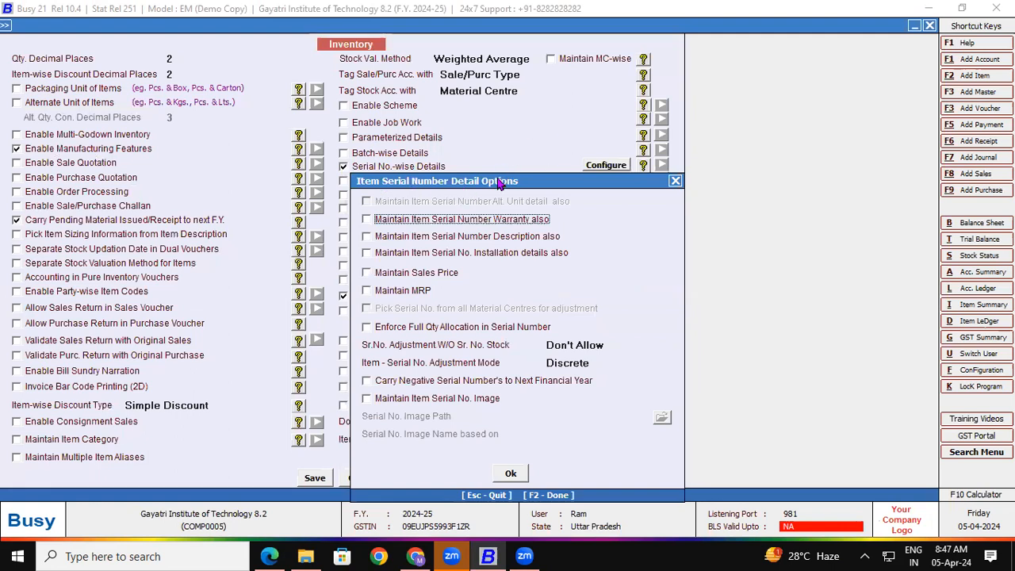
drag(501, 186, 625, 60)
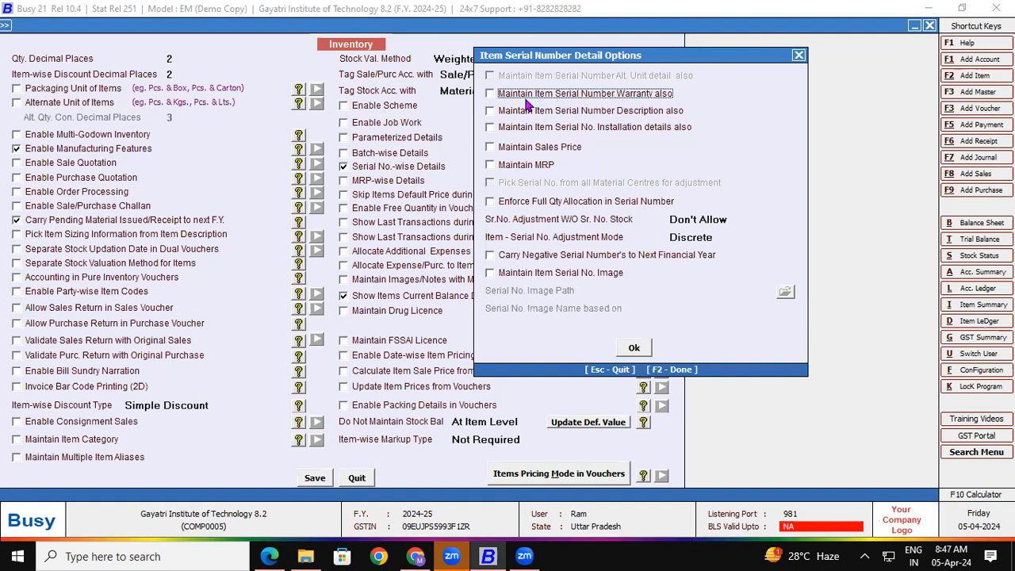
click(490, 94)
click(489, 111)
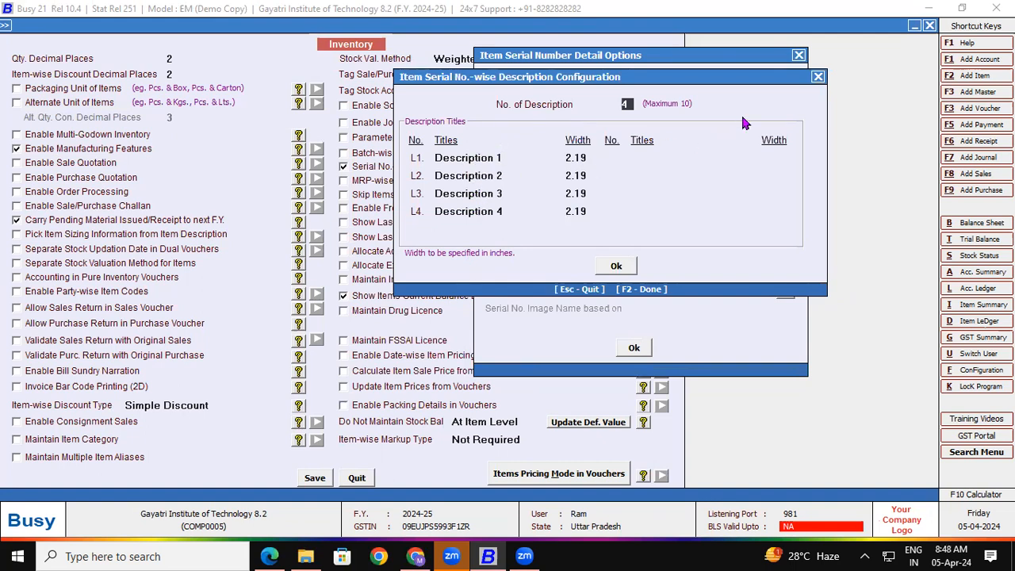
click(818, 77)
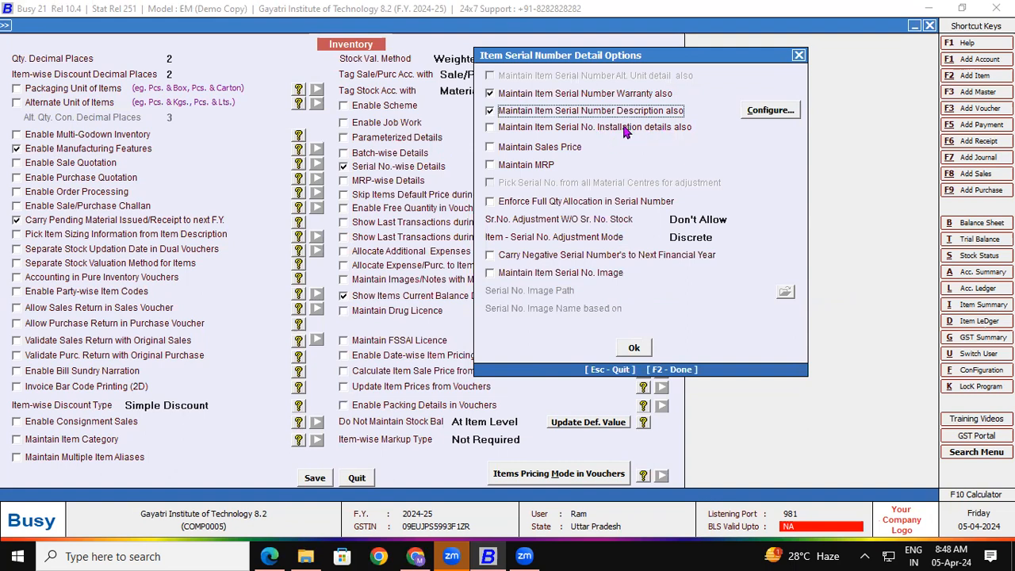
Try installation, sales price and MRP, then clear all five serial options and confirm
click(490, 127)
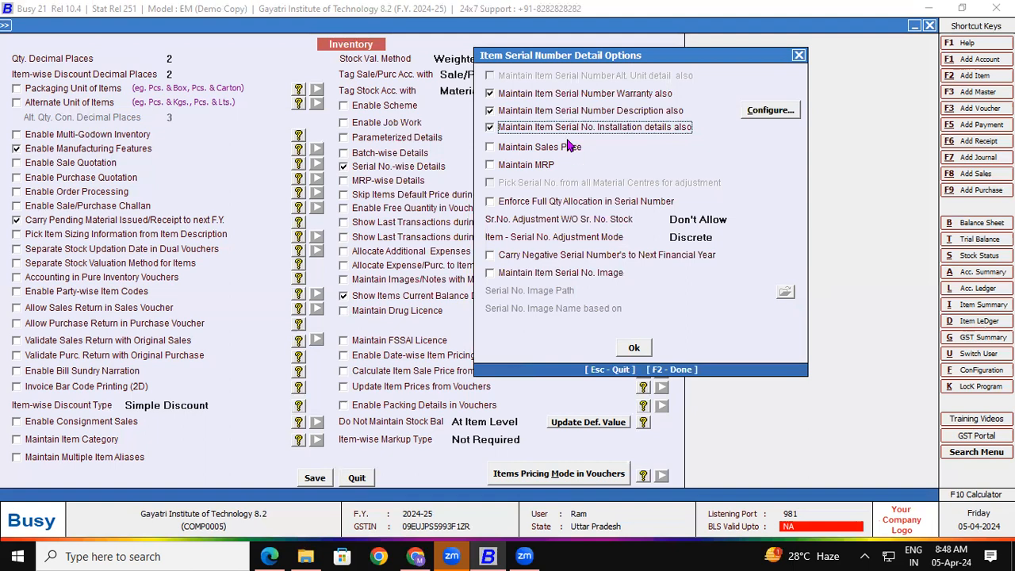
click(490, 148)
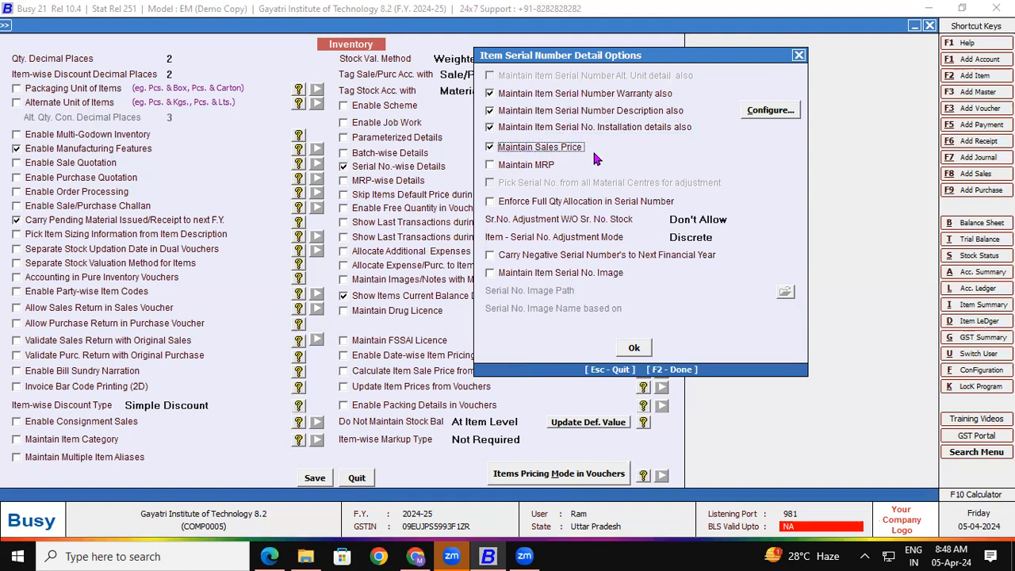
click(489, 165)
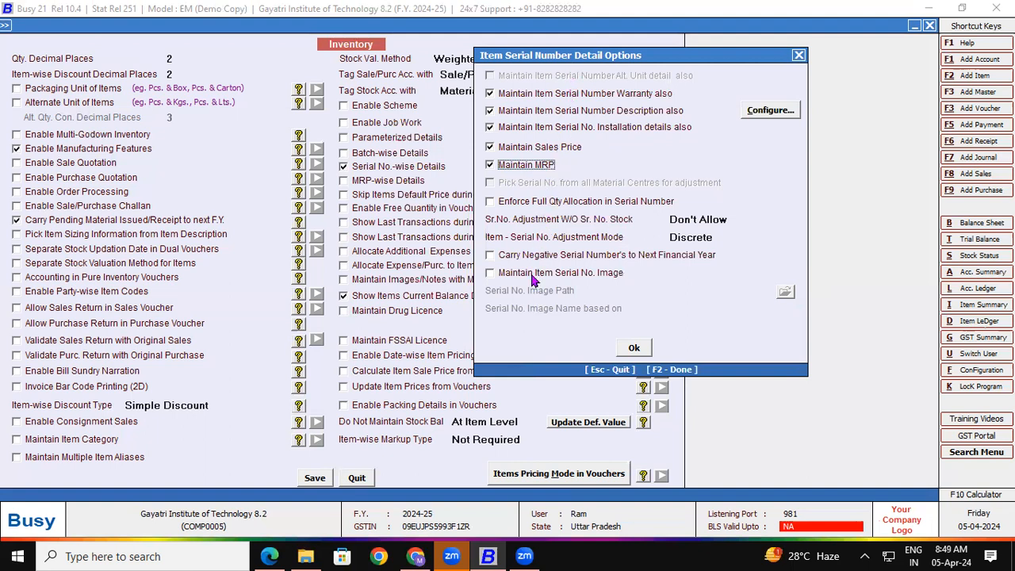
click(490, 147)
click(491, 127)
click(491, 110)
click(490, 94)
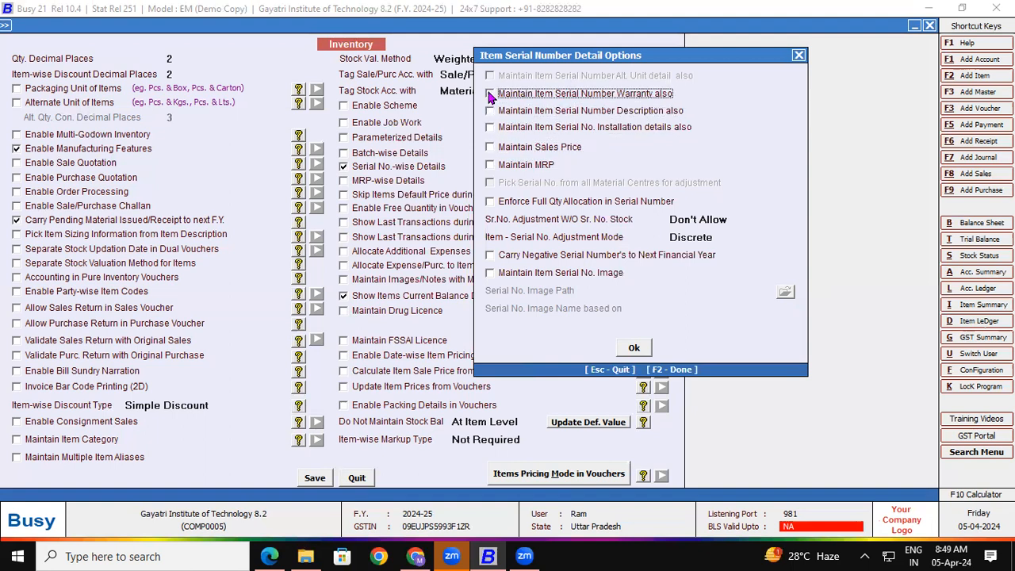
click(644, 351)
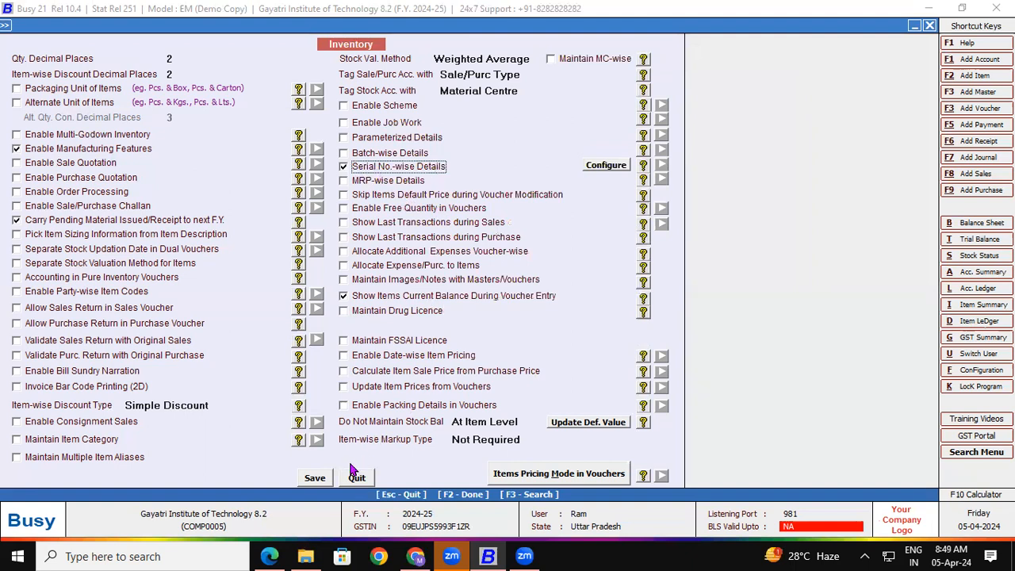
Save the Inventory feature settings and start a new purchase voucher
click(317, 478)
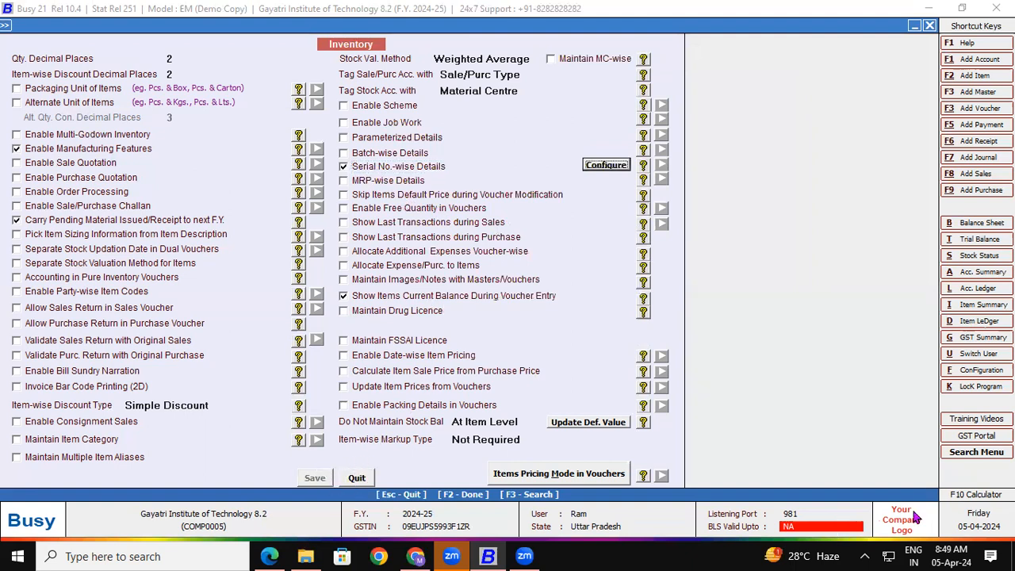
click(975, 373)
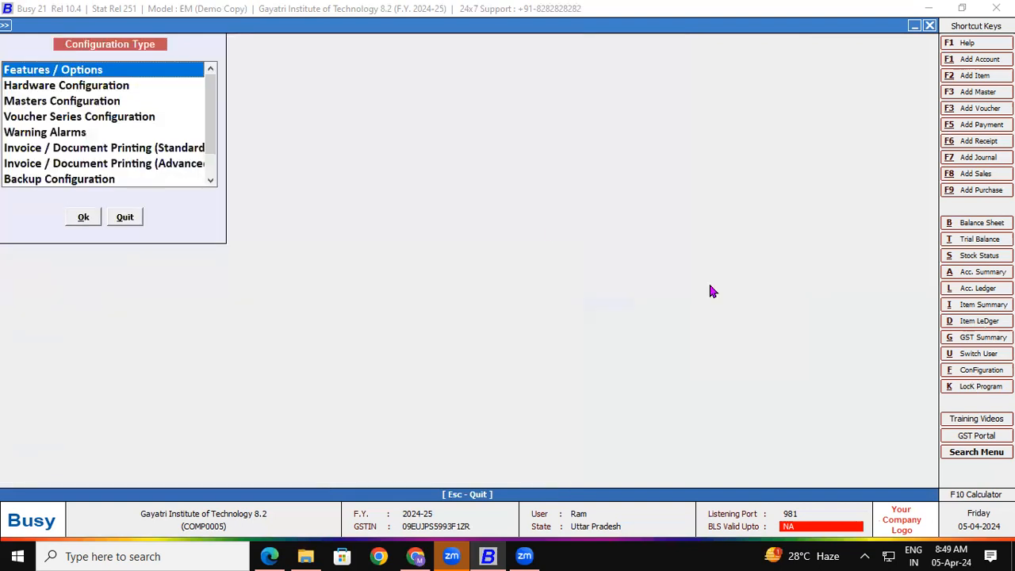
double_click(85, 69)
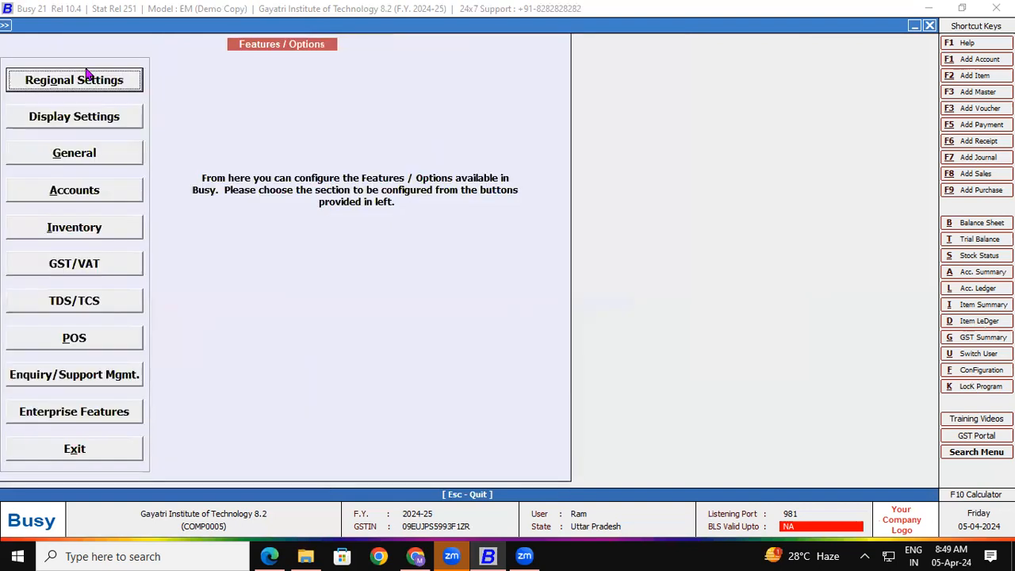
click(74, 226)
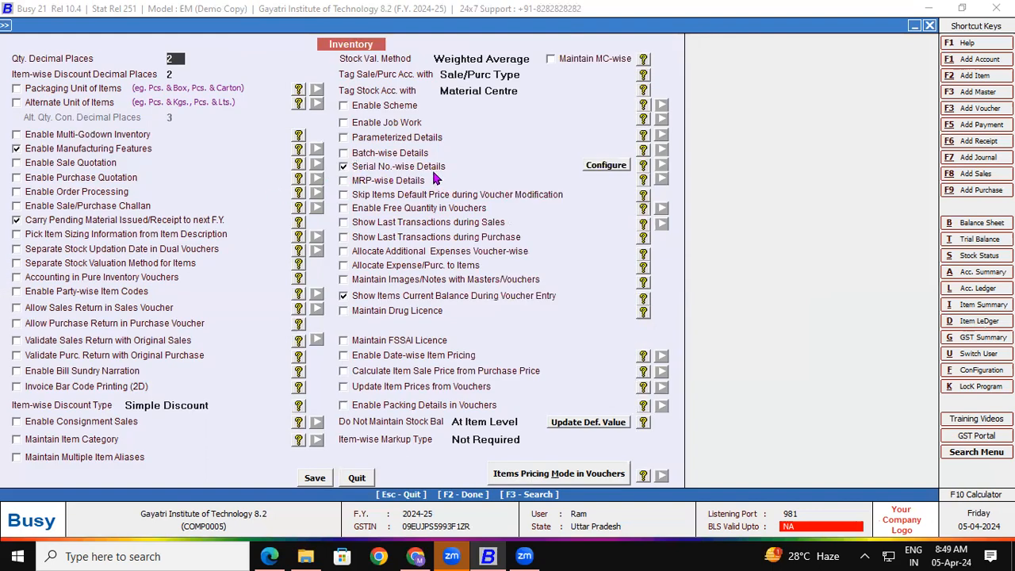
click(321, 481)
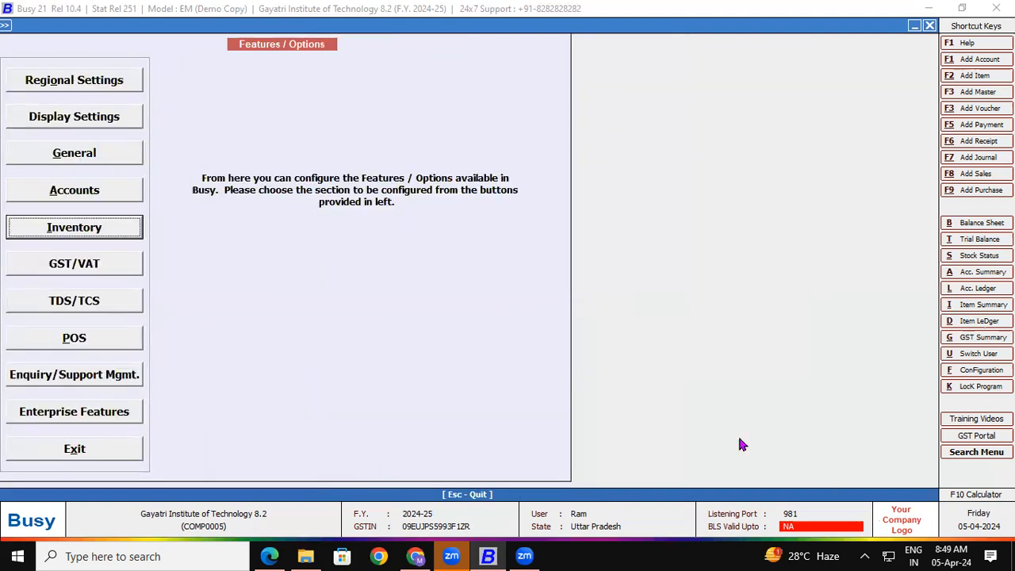
click(991, 192)
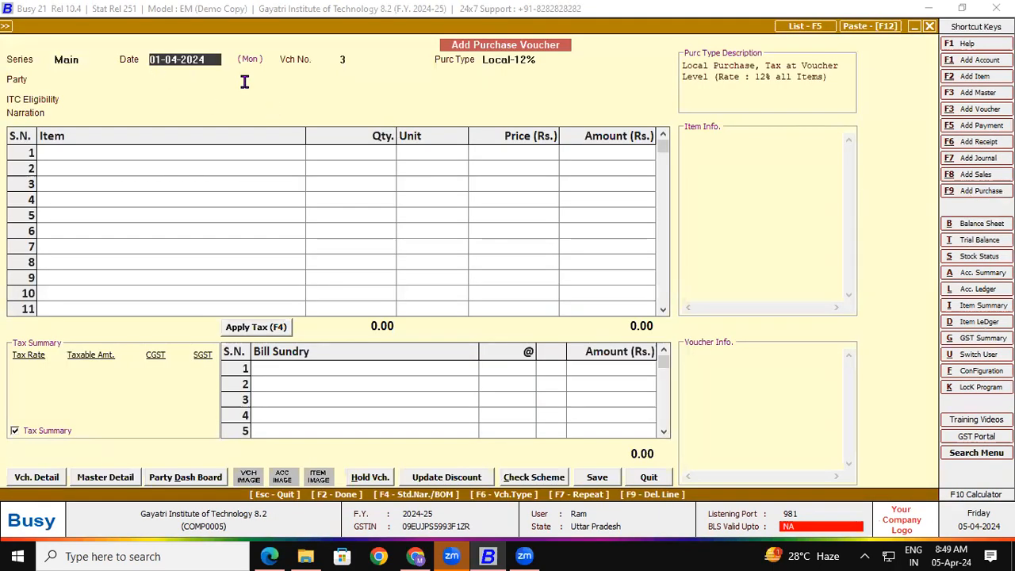
key(Return)
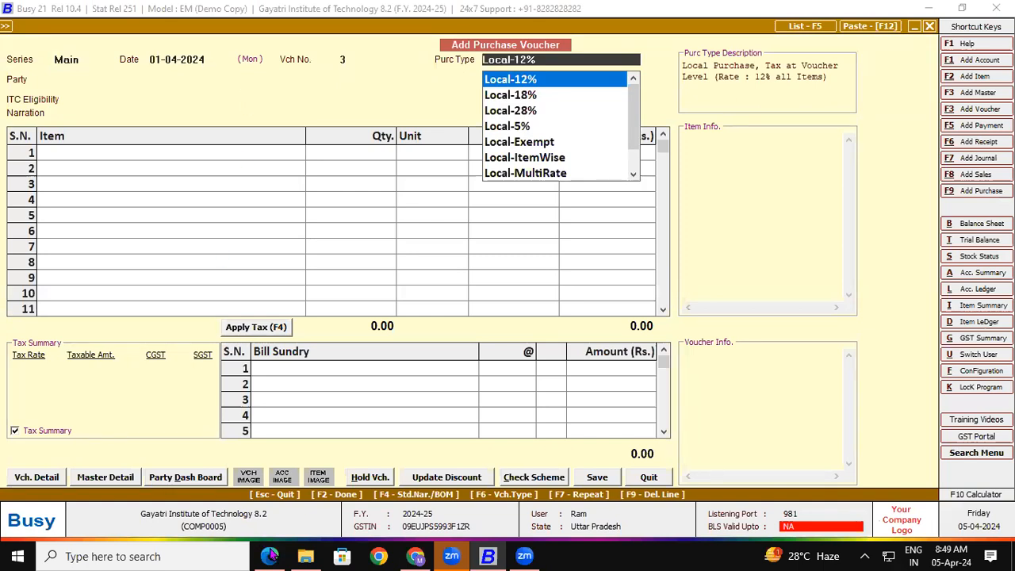
Underline the 9.00 % CGST and 9.00 % SGST rates on the invoice PDF
click(269, 556)
click(119, 12)
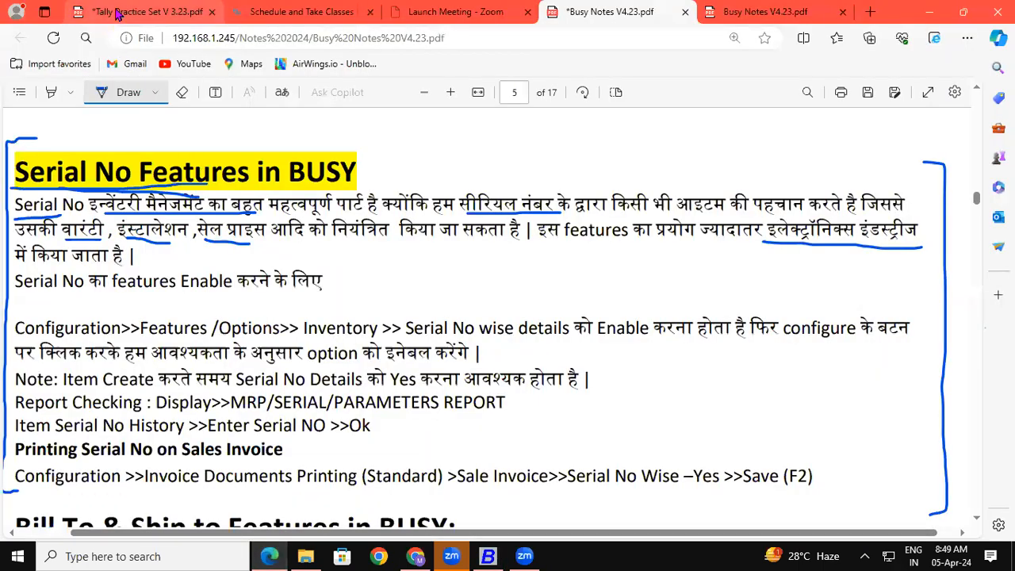
drag(574, 387, 600, 388)
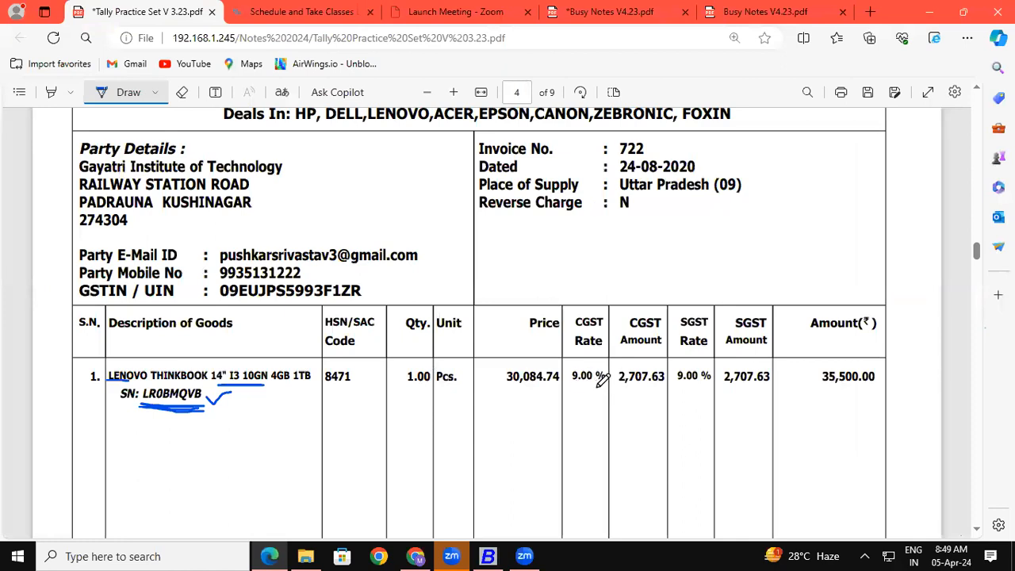
drag(677, 388, 711, 389)
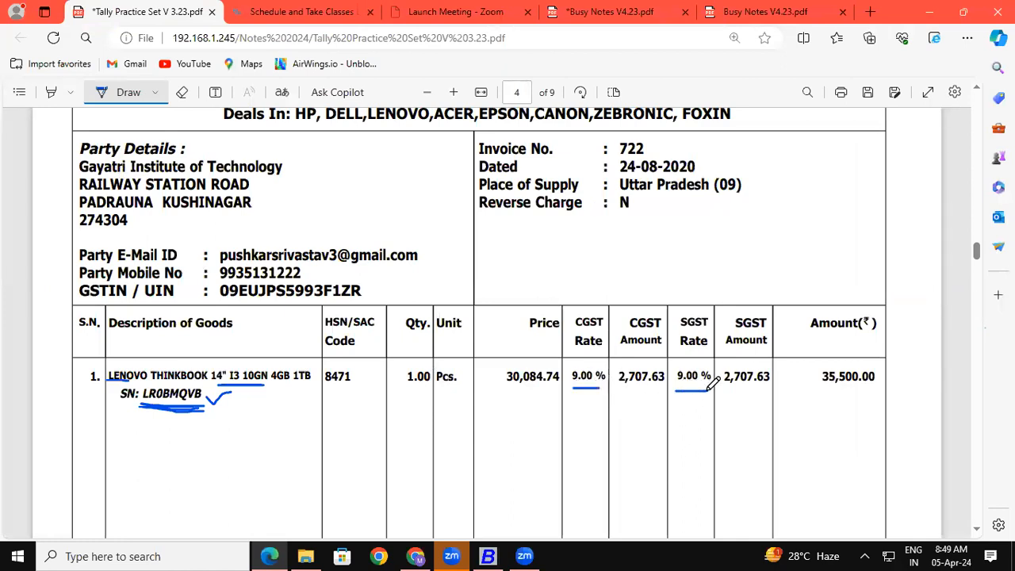
Choose purchase type Local-18%, supplier COMPUTER EMPIRE and Input Goods/Services ITC, then begin a new item
click(491, 556)
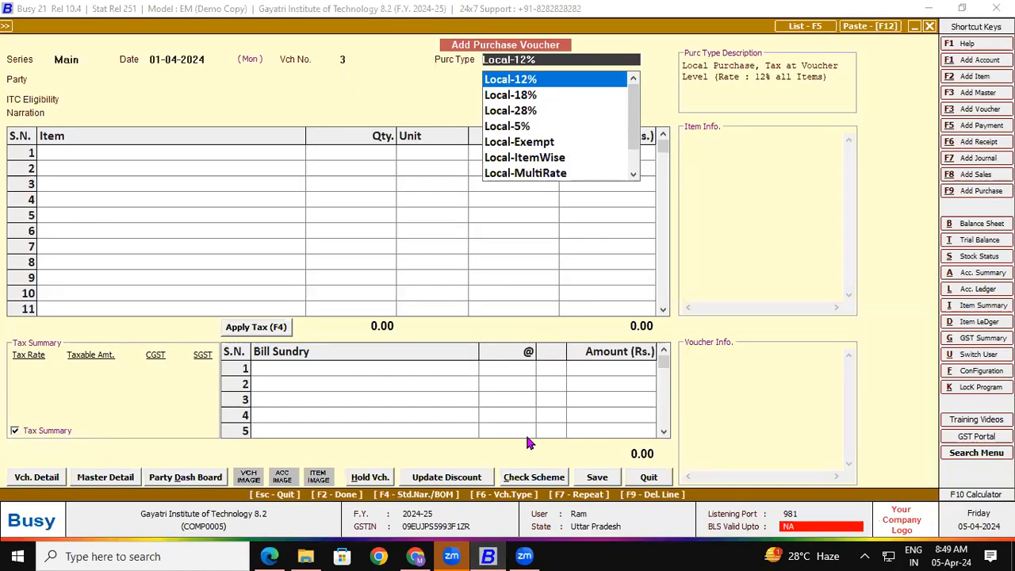
text(18)
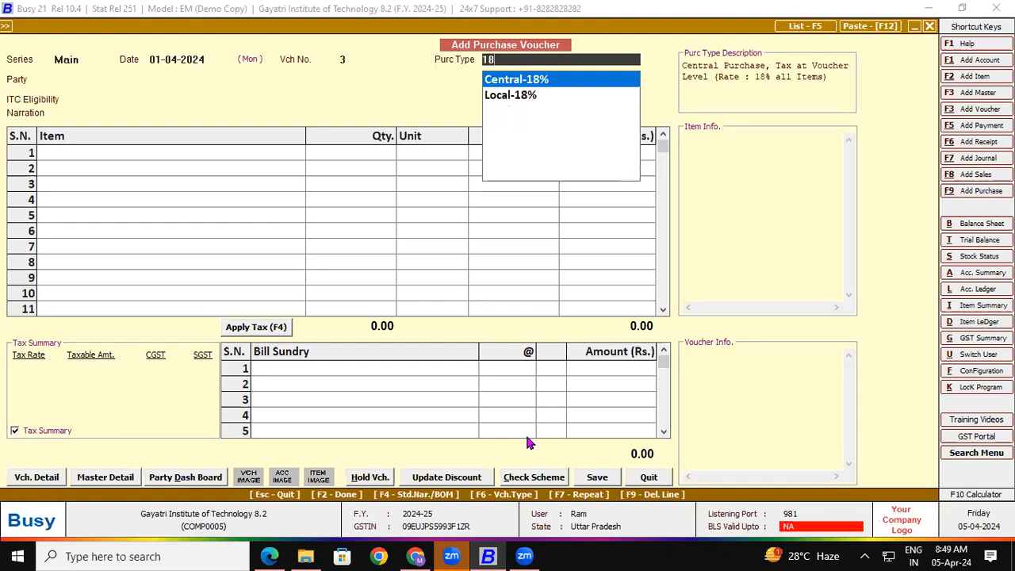
key(Down)
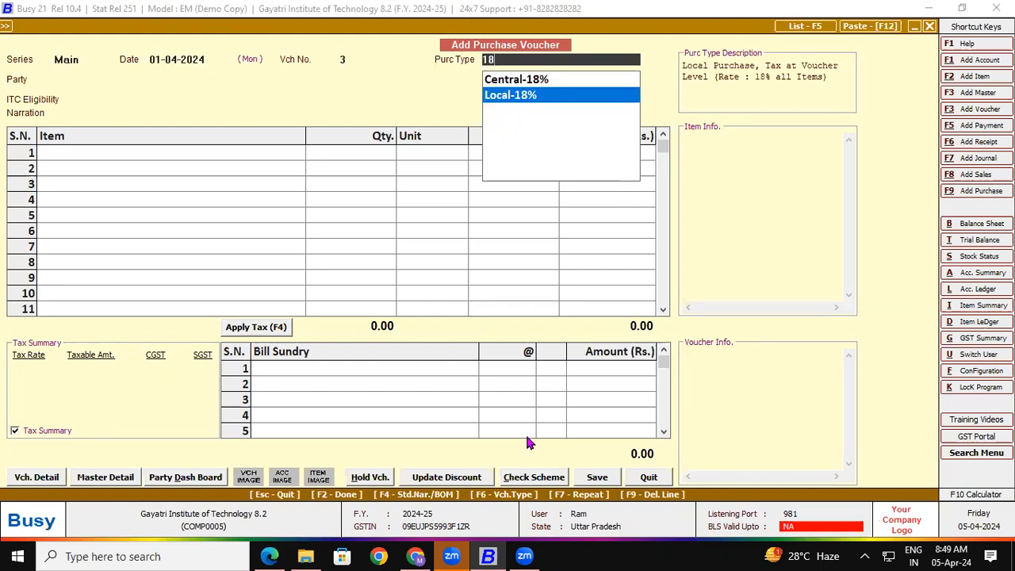
key(Return)
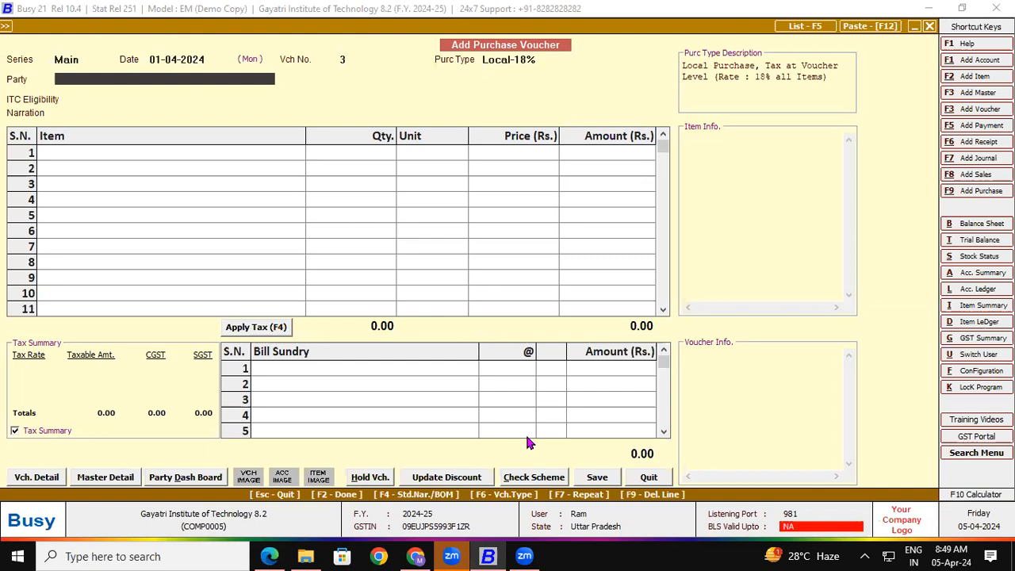
text(co)
key(Return)
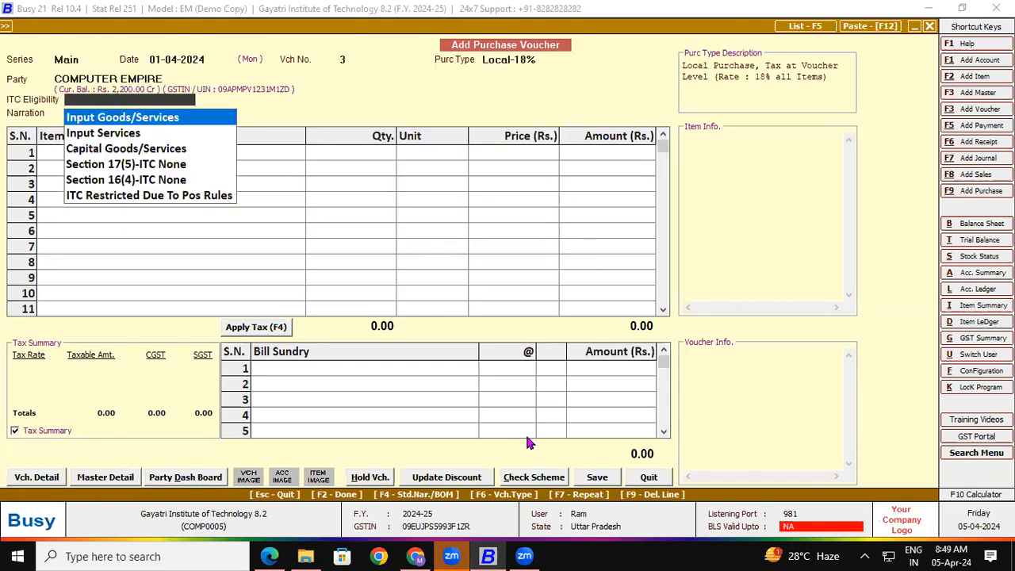
key(Return)
key(Return)
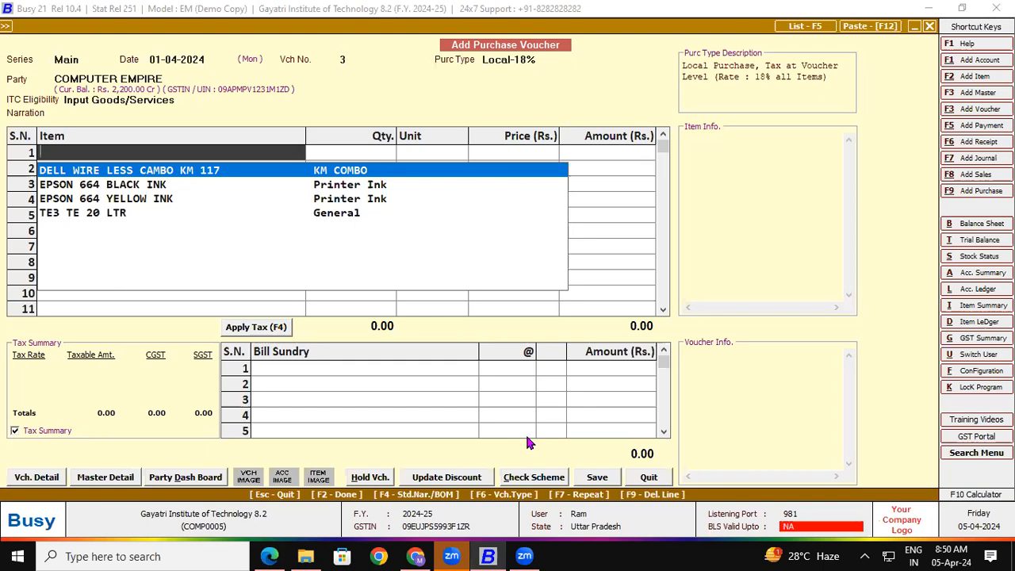
key(F3)
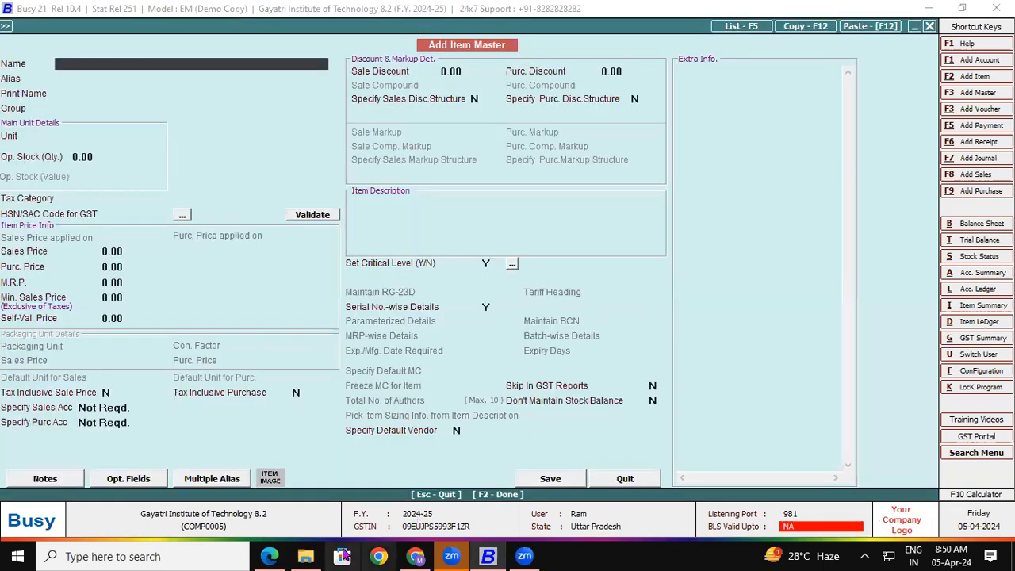
Name the new item LENOVO THINKBOOK 14" I3 10GN 4GB 1TB, copied from the invoice, and start a new group
click(273, 556)
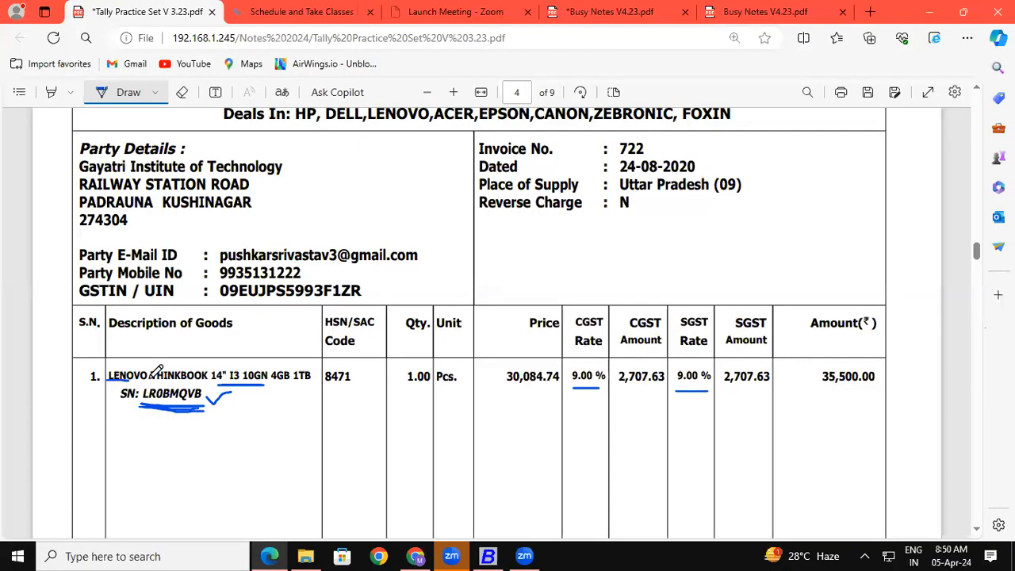
click(126, 92)
drag(106, 376, 308, 376)
key(ctrl+c)
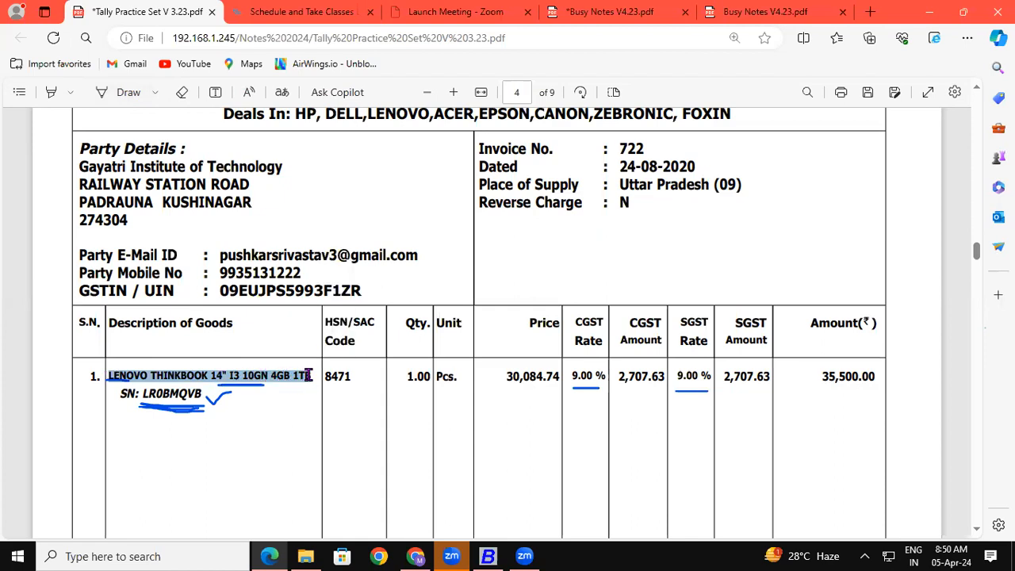
click(488, 556)
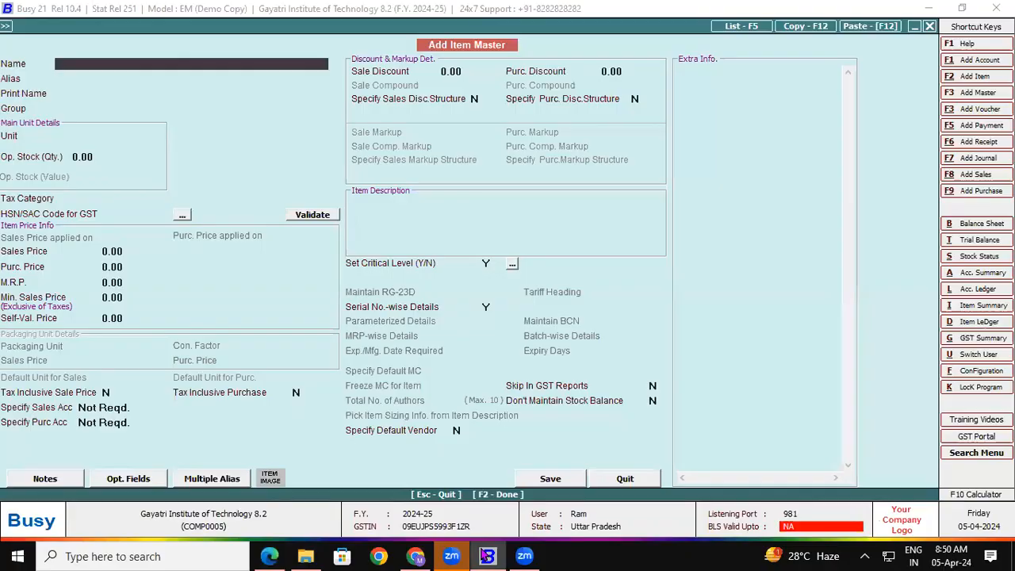
key(ctrl+v)
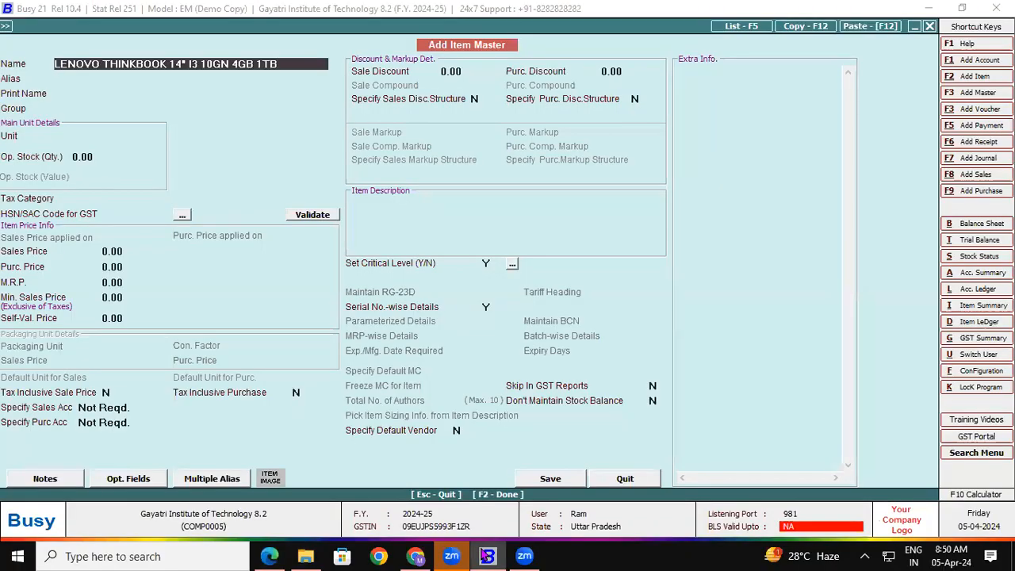
key(Return)
key(Return)
key(Return)
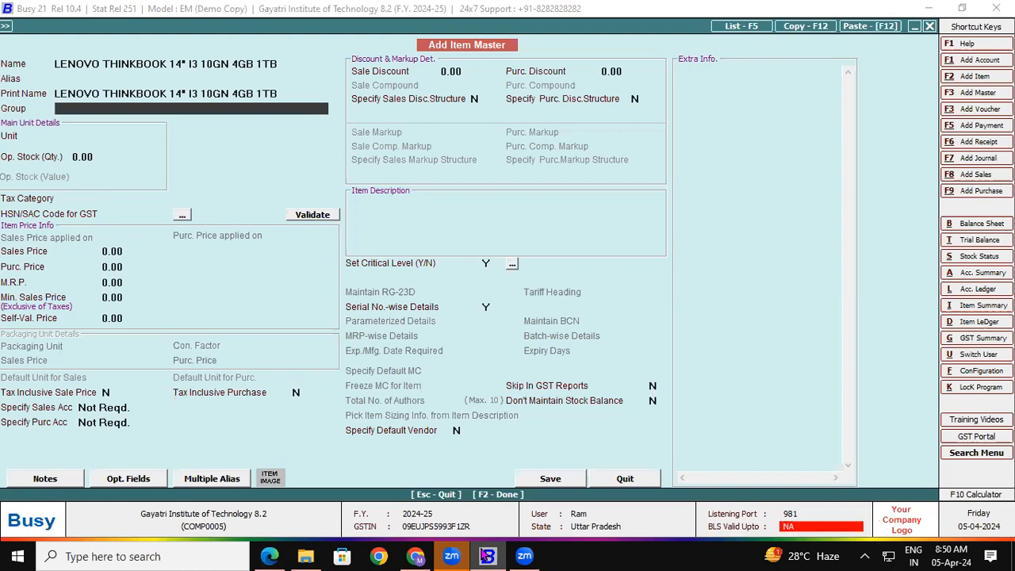
key(F3)
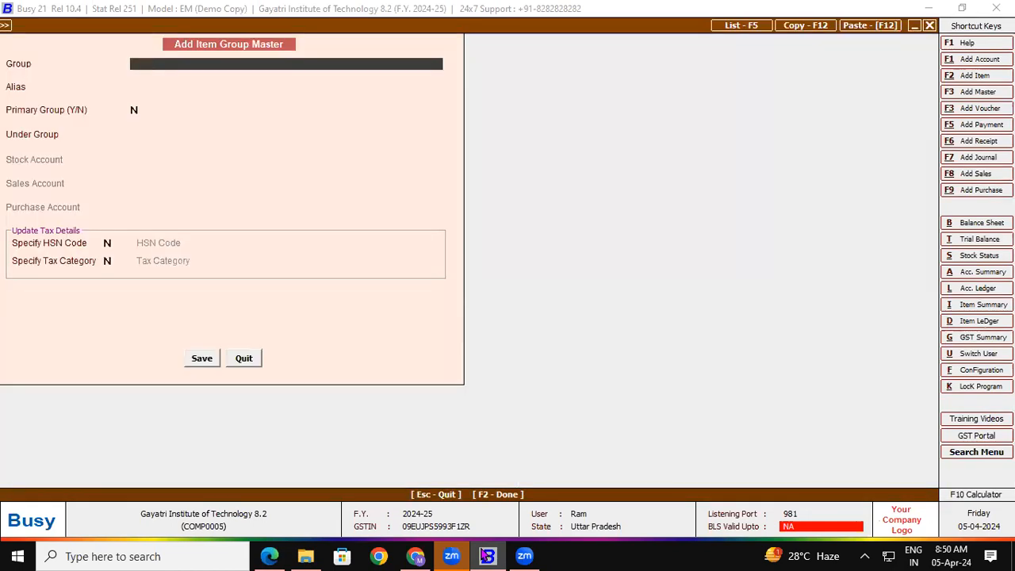
Name the new item group Laptop and make it a primary group
text(Laptop)
key(Return)
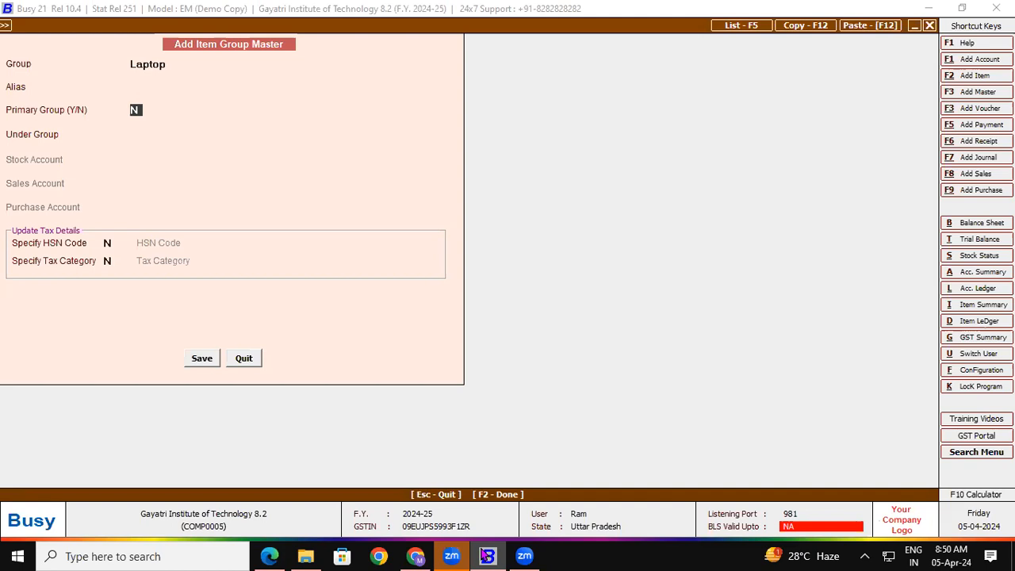
text(Y)
key(Return)
Give the Laptop group HSN code 8471 and the GST 18% tax category
text(Y)
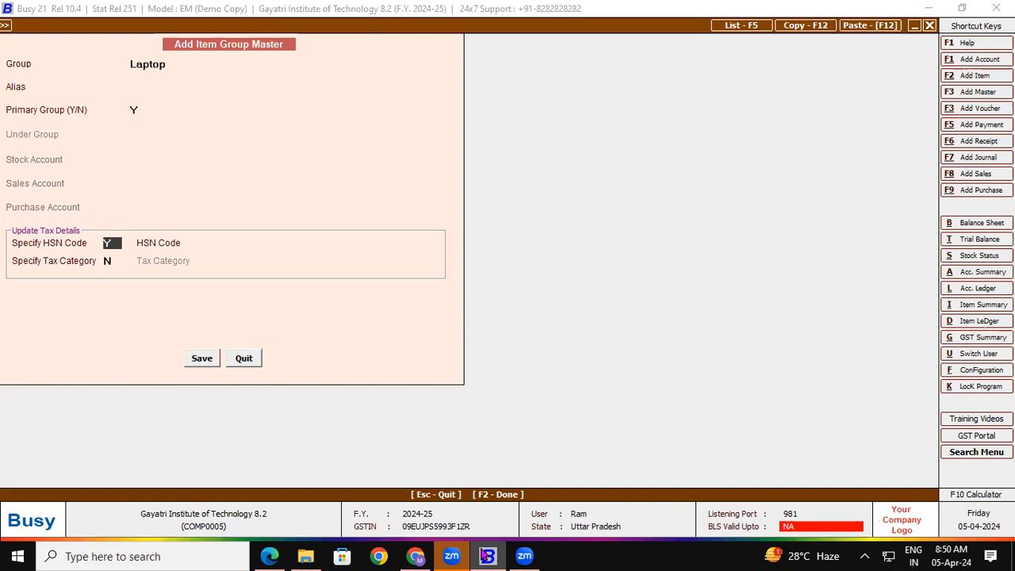
key(Return)
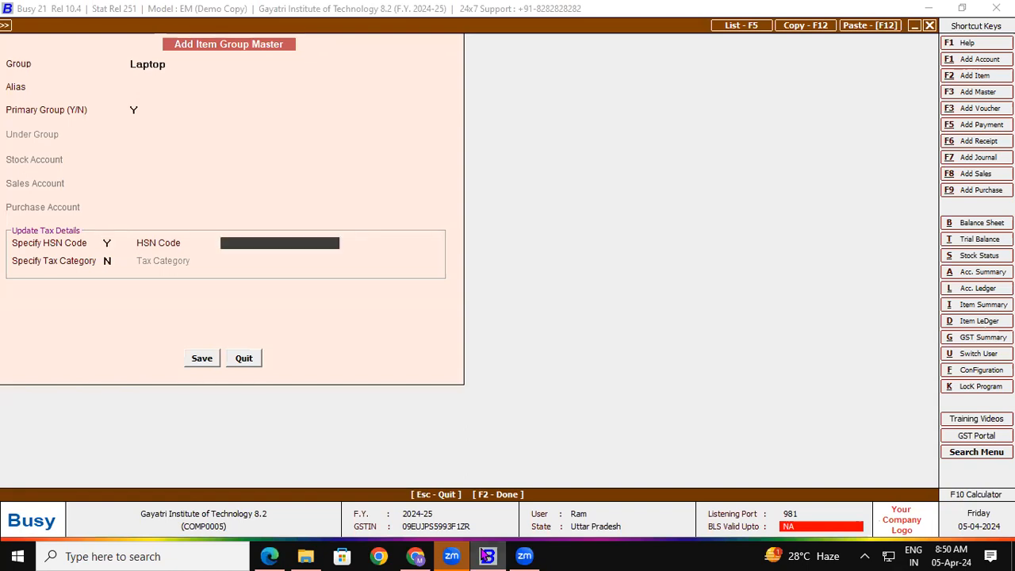
key(alt+Tab)
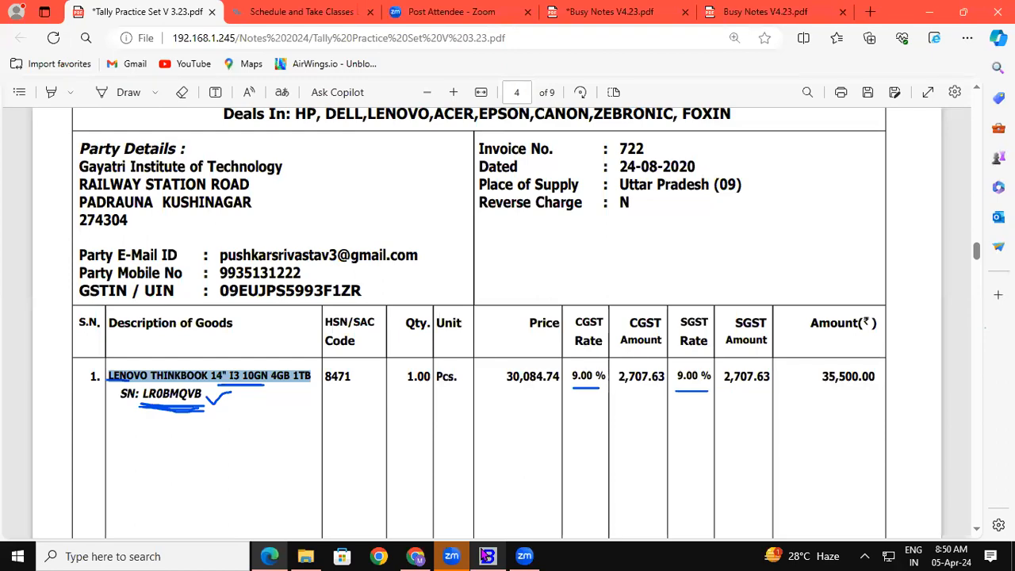
key(alt+Tab)
text(8471)
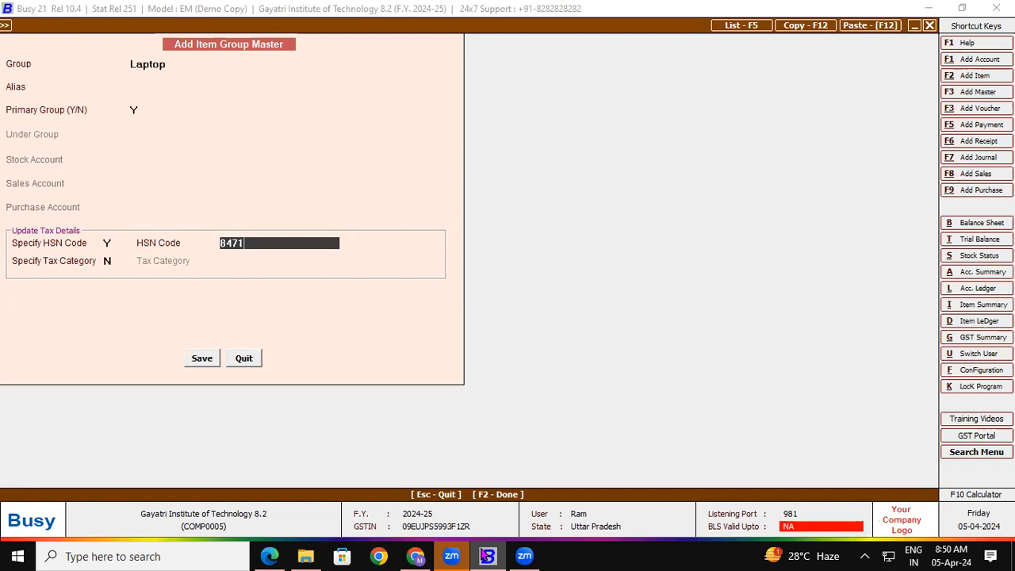
key(Return)
text(Y)
key(Return)
text(18)
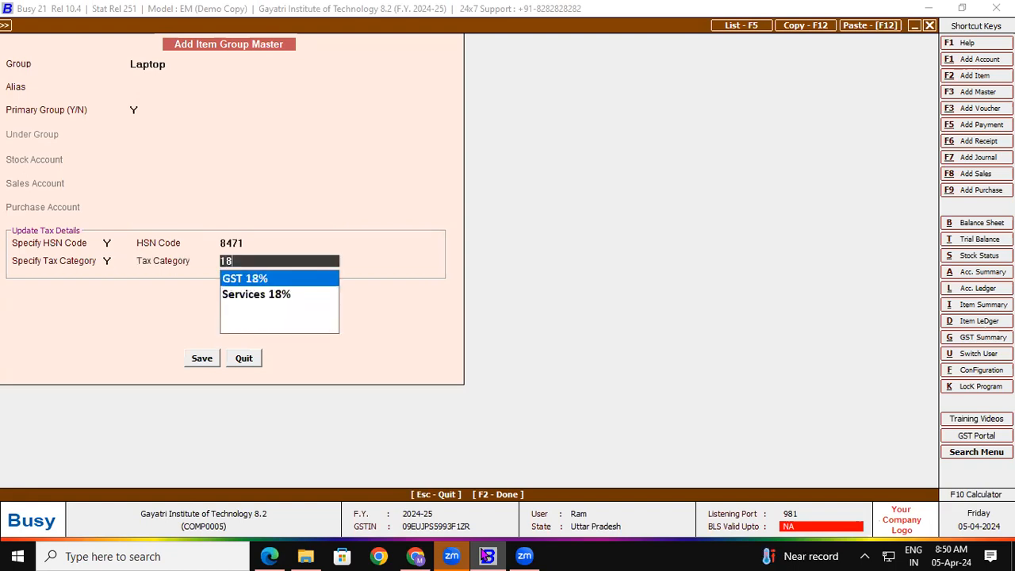
key(Return)
key(Return)
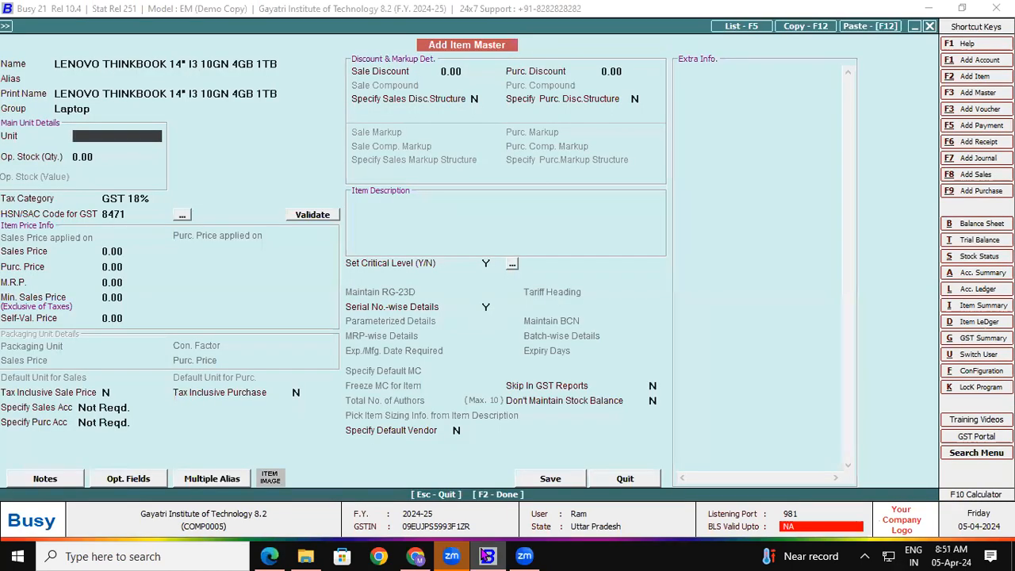
Set the item unit to Pcs., keep serial-wise details, and save it with Manual Numbering
text(pc)
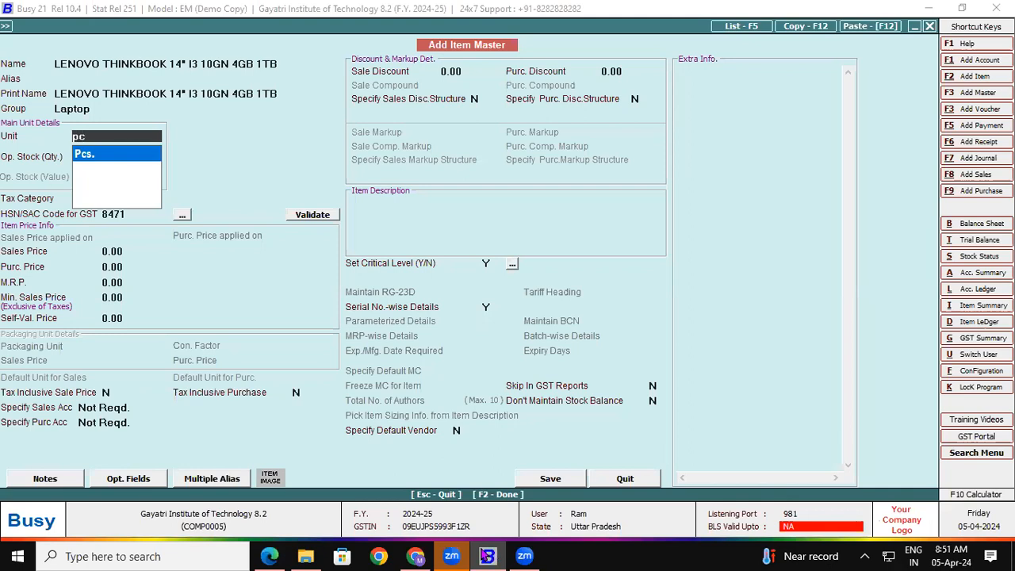
key(Return)
key(Return)
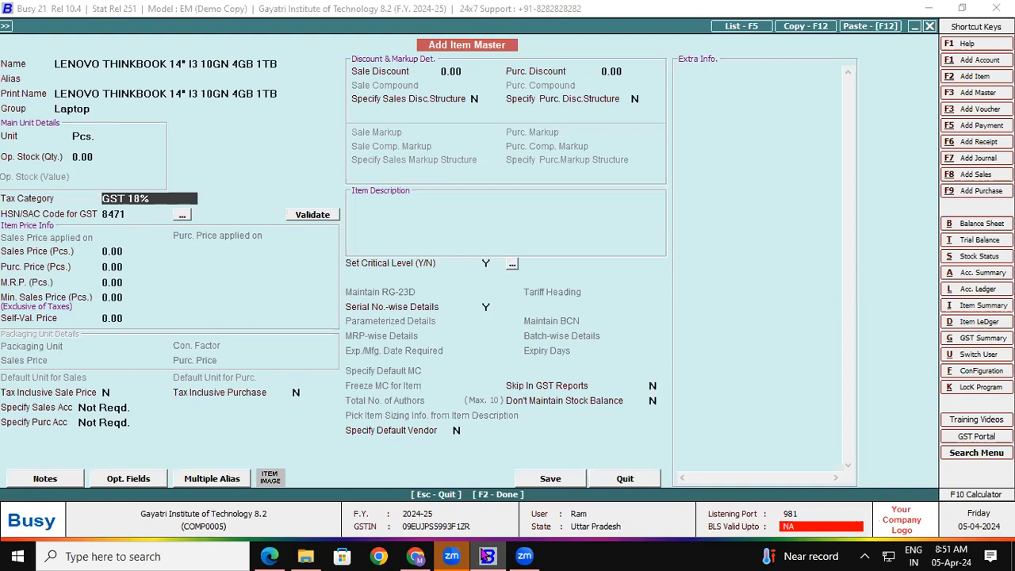
click(488, 308)
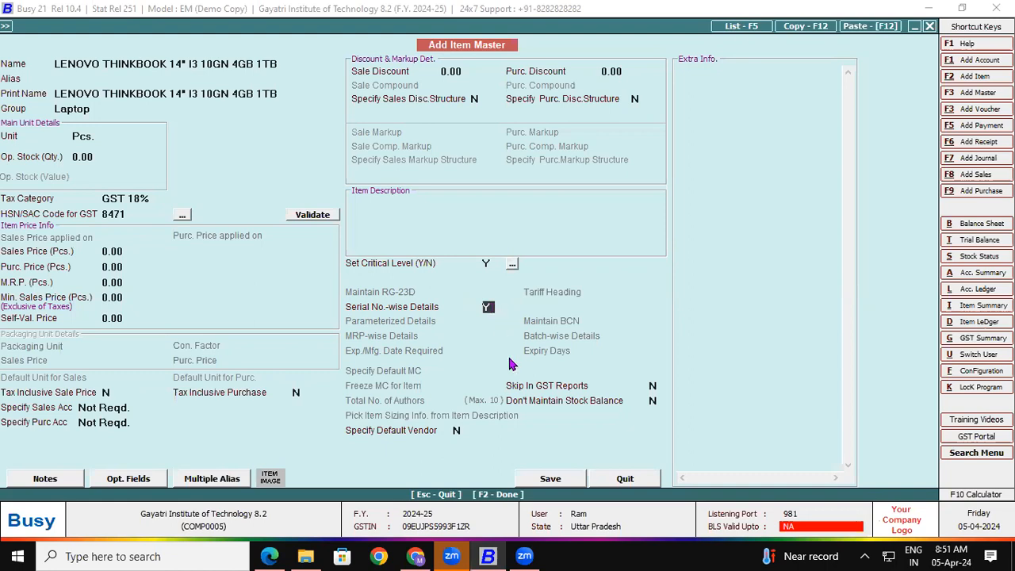
click(540, 481)
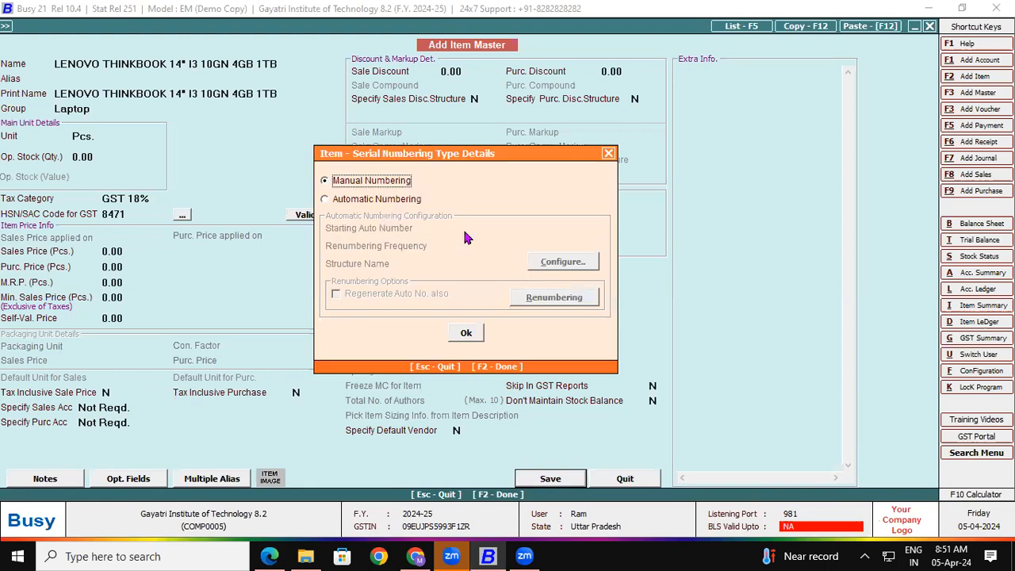
drag(439, 159, 361, 75)
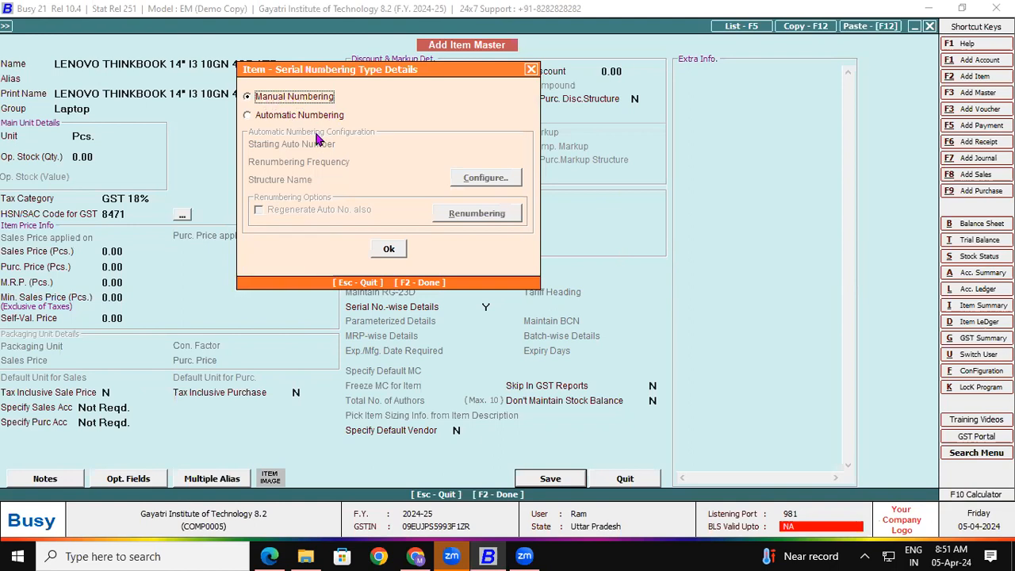
click(391, 252)
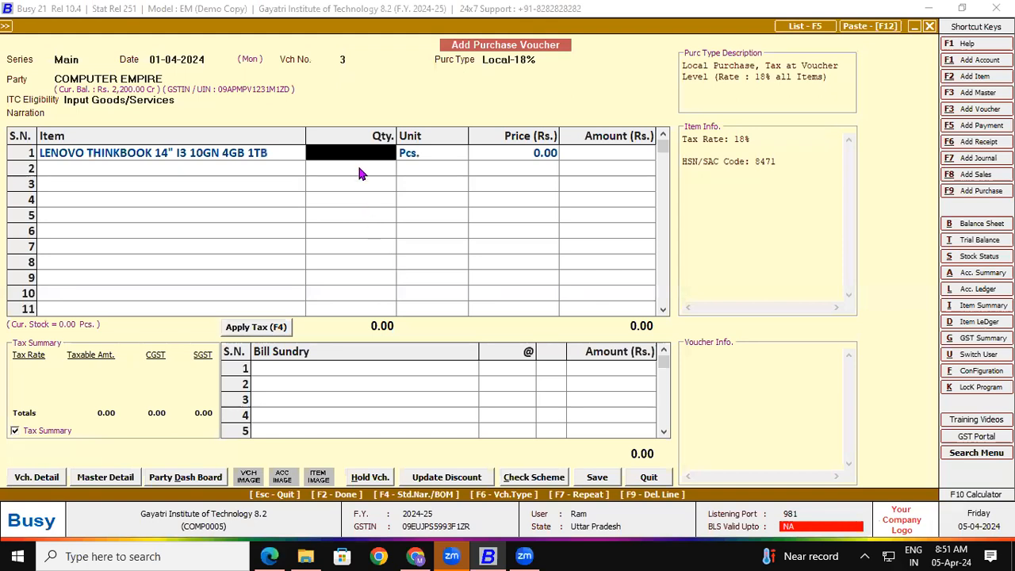
Enter quantity 1 Pcs. for the Lenovo ThinkBook line, checked against the invoice
click(270, 556)
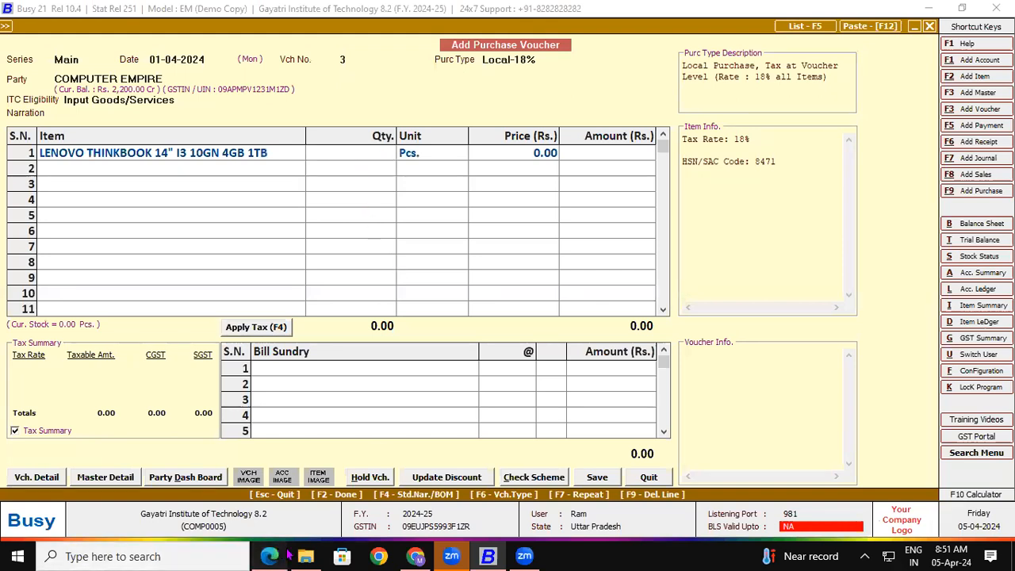
drag(404, 376, 563, 373)
click(488, 556)
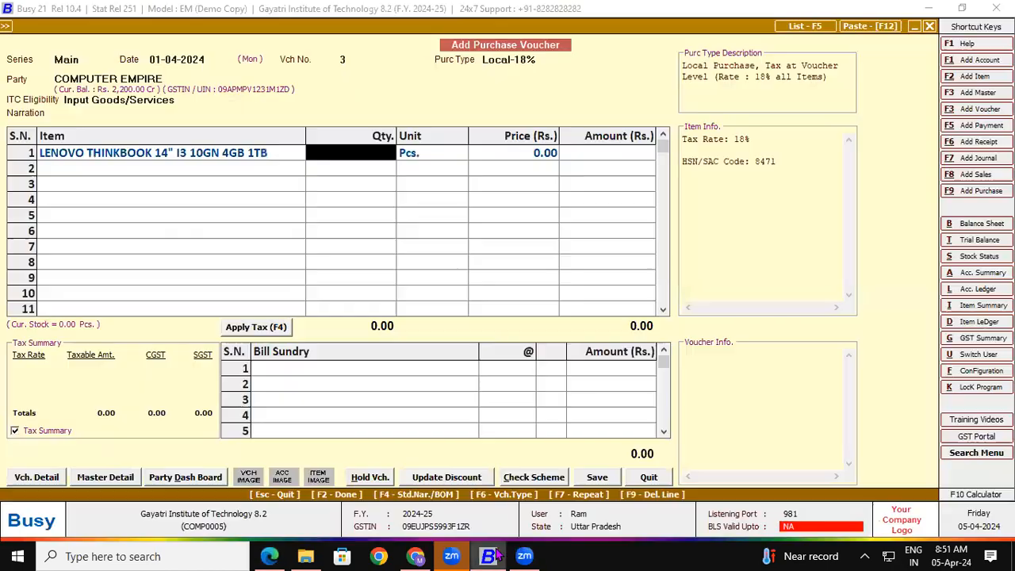
text(1)
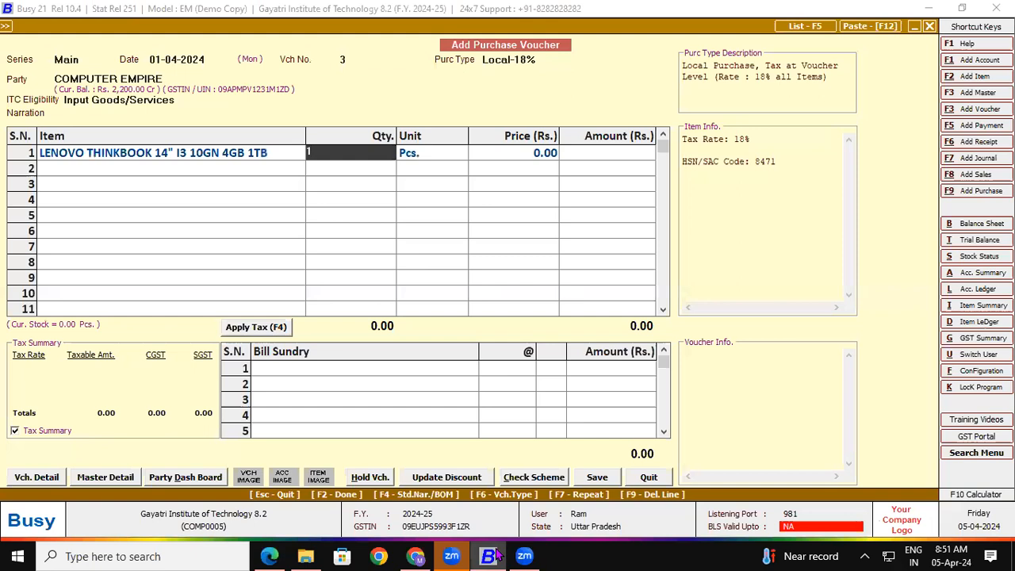
key(Return)
key(Return)
text(3)
key(BackSpace)
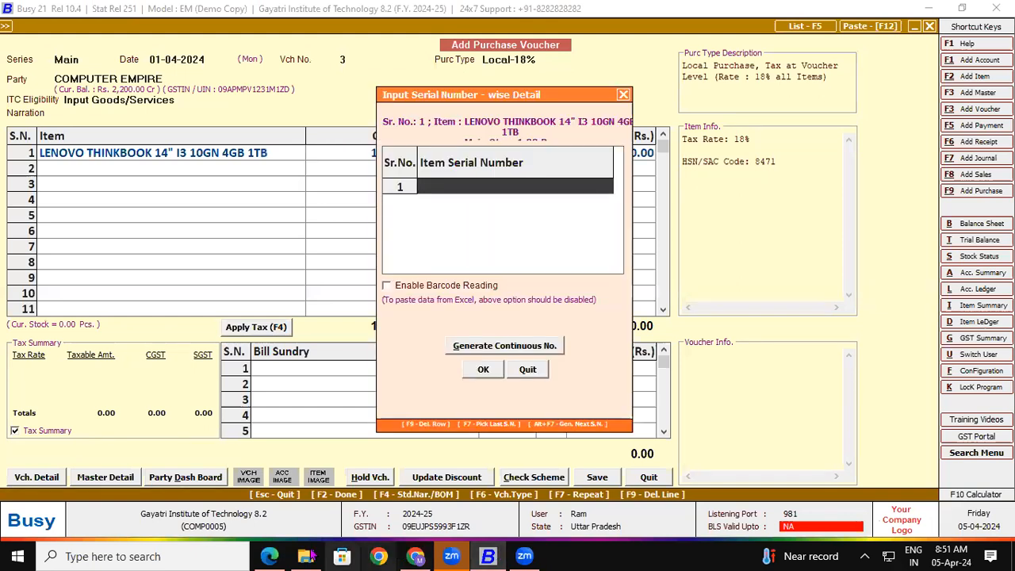
click(270, 556)
drag(143, 393, 203, 398)
key(ctrl+c)
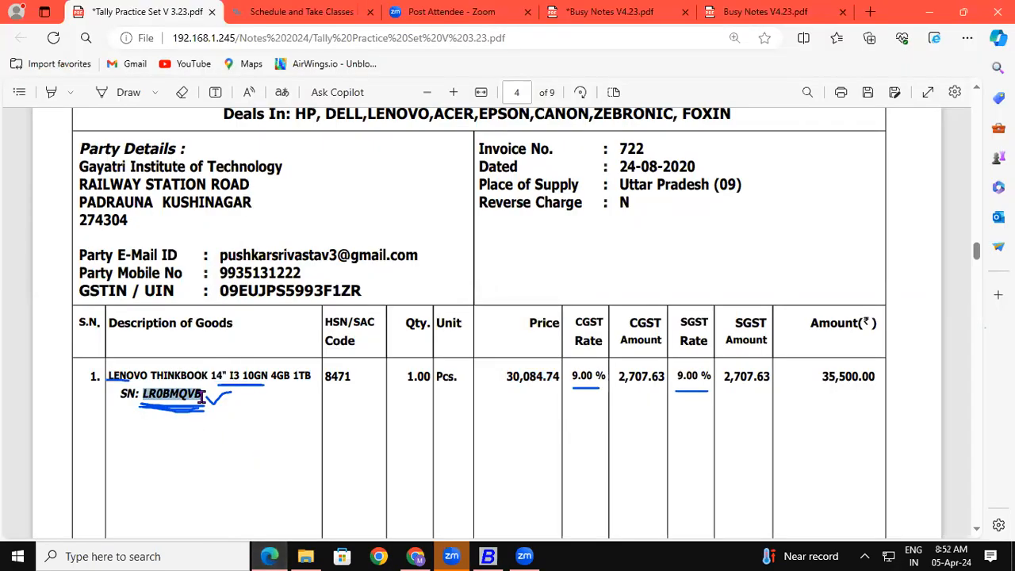
click(491, 556)
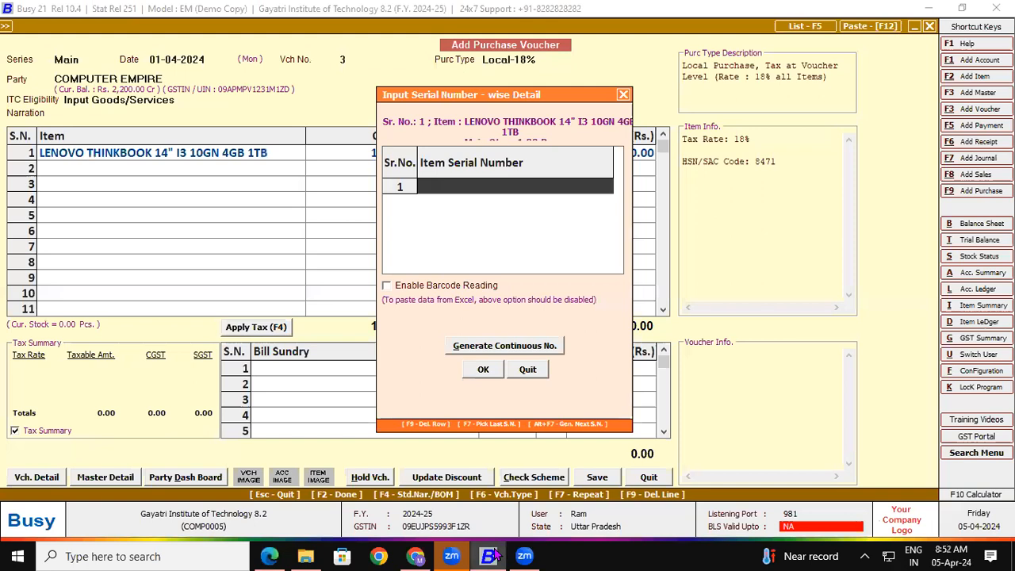
key(ctrl+v)
key(Return)
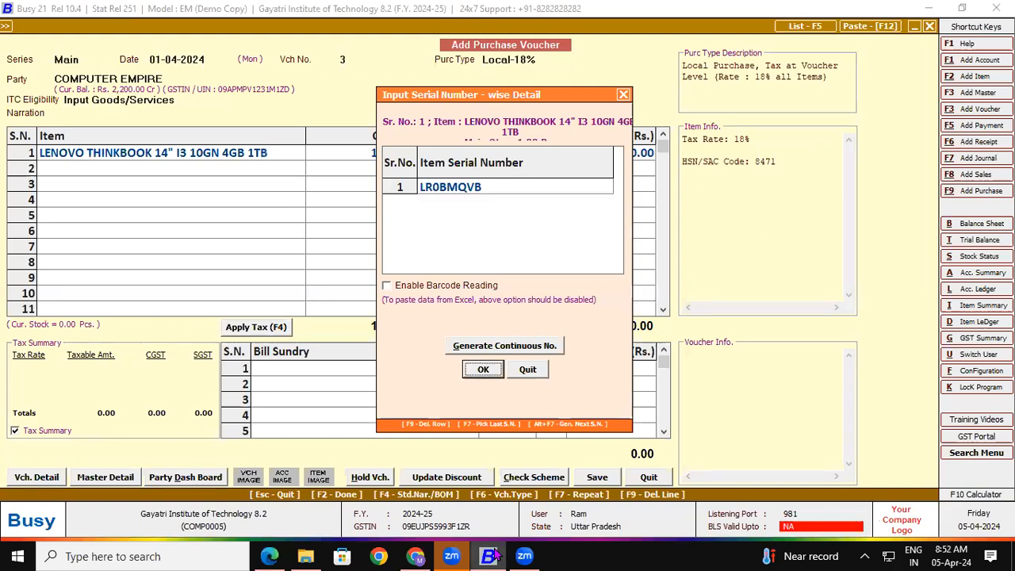
Enter the Lenovo ThinkBook's price as 30,084.74, checked against the invoice PDF, then move to bill sundries
key(Return)
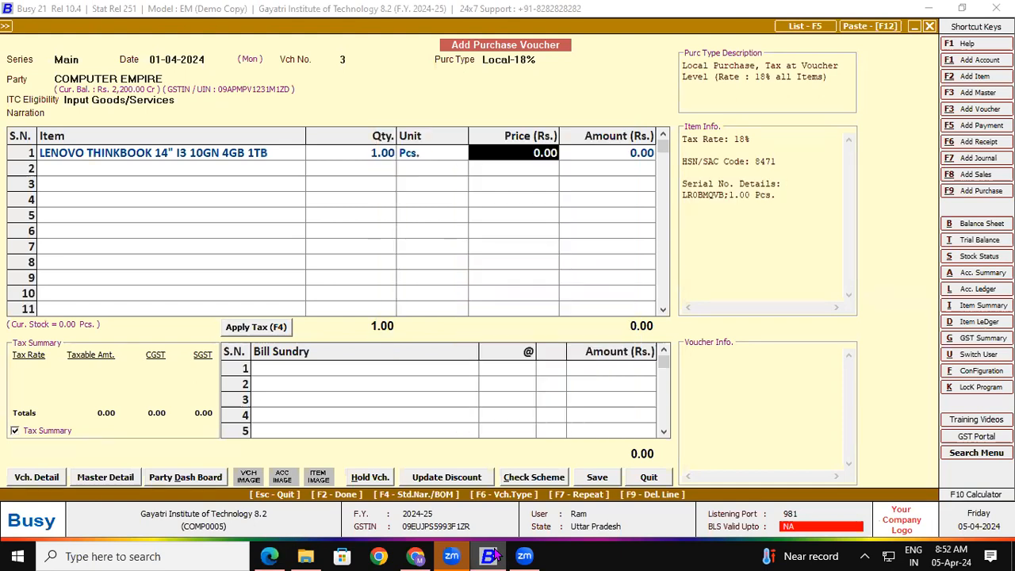
text(30)
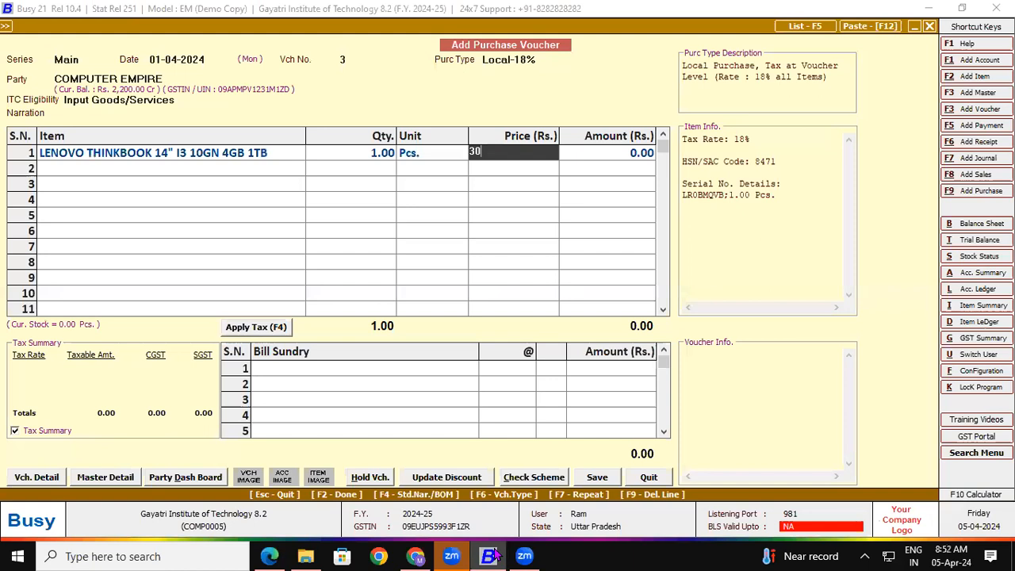
key(alt+Tab)
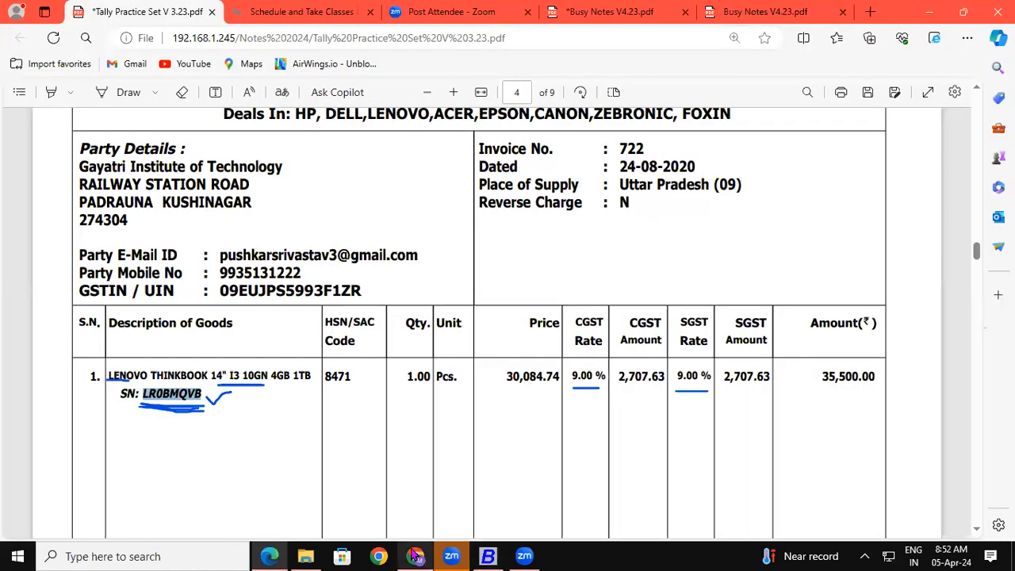
drag(504, 376, 558, 376)
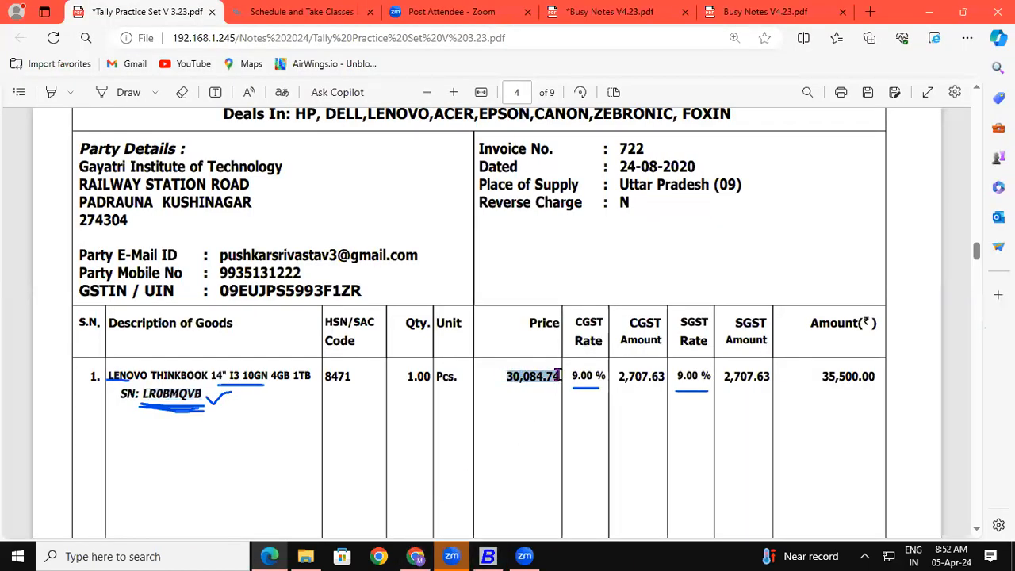
click(487, 556)
text(08)
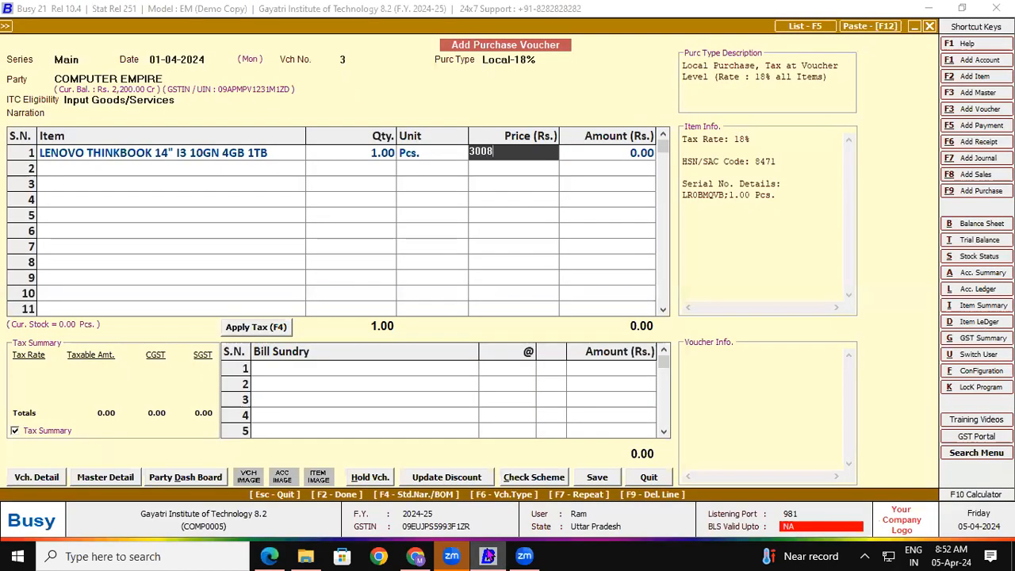
text(4.74)
key(Return)
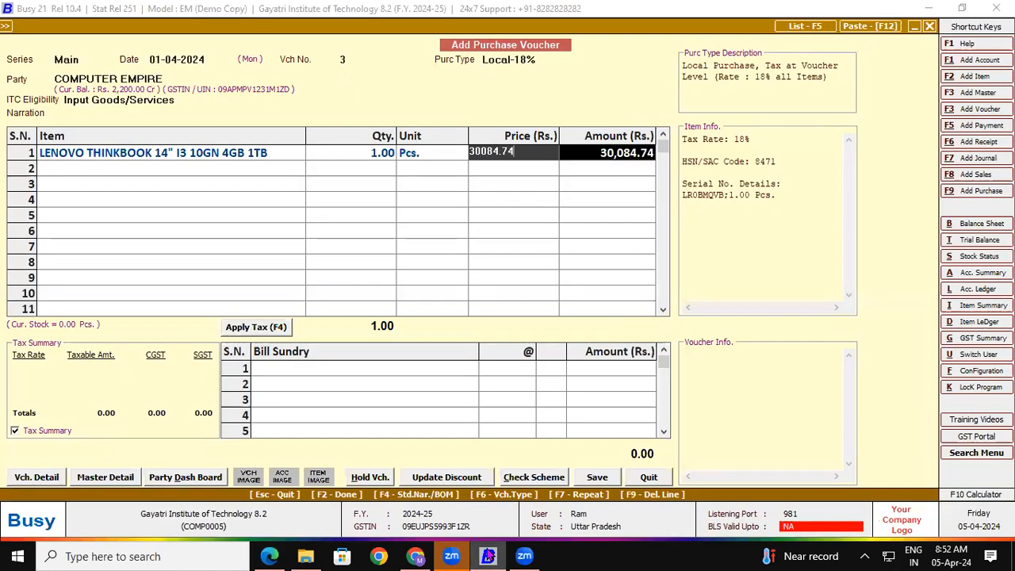
key(Return)
key(Return)
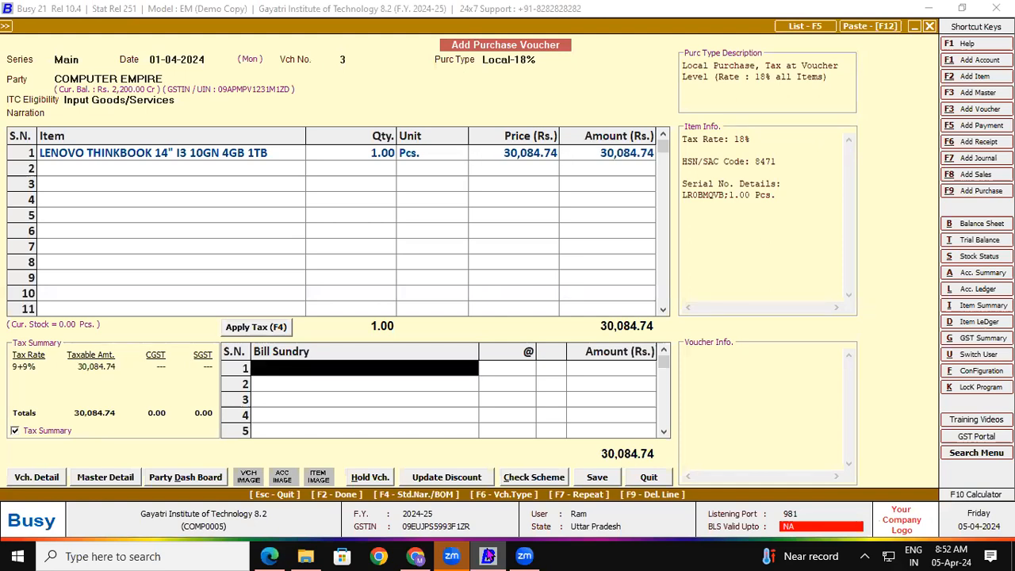
Apply 9% CGST and SGST for a 35,500.00 total, save, and record purchase bill number 722
key(F4)
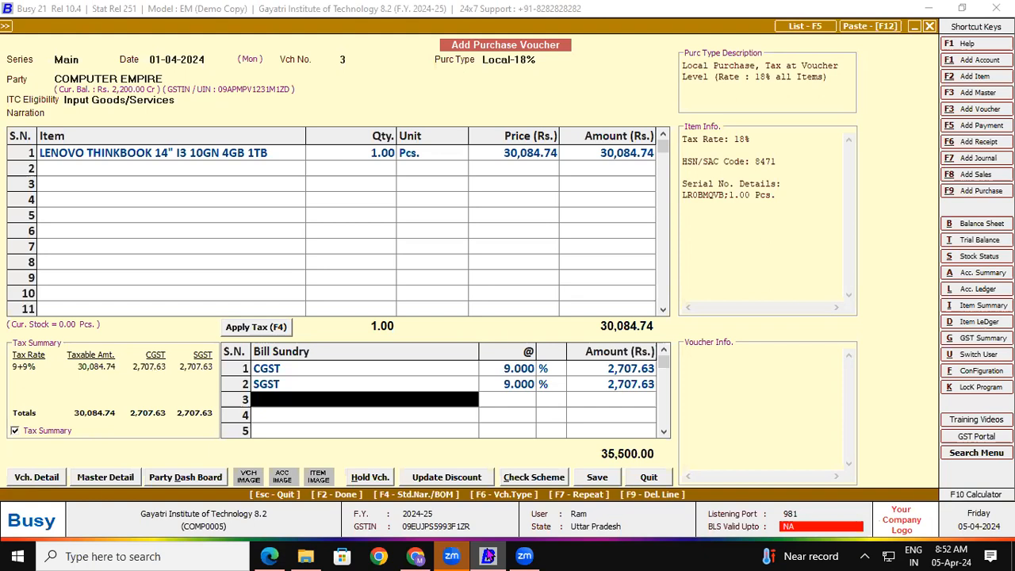
click(606, 481)
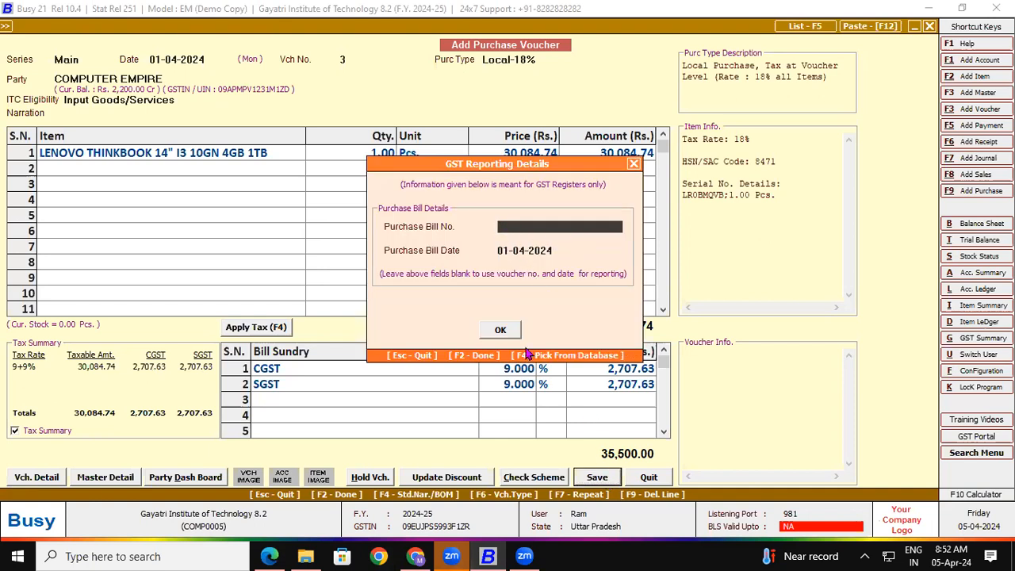
click(270, 556)
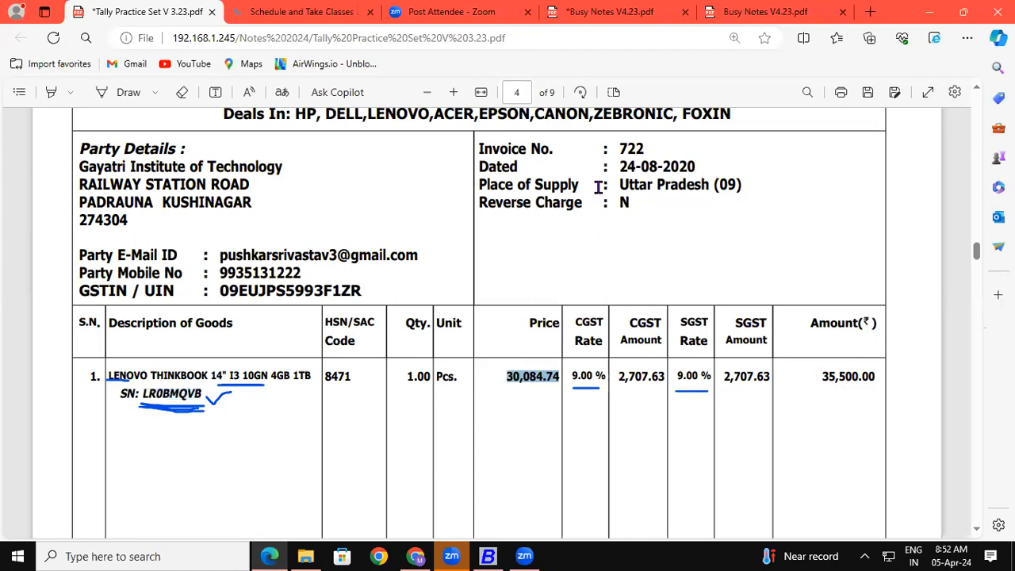
drag(618, 148, 649, 150)
key(ctrl+c)
click(487, 556)
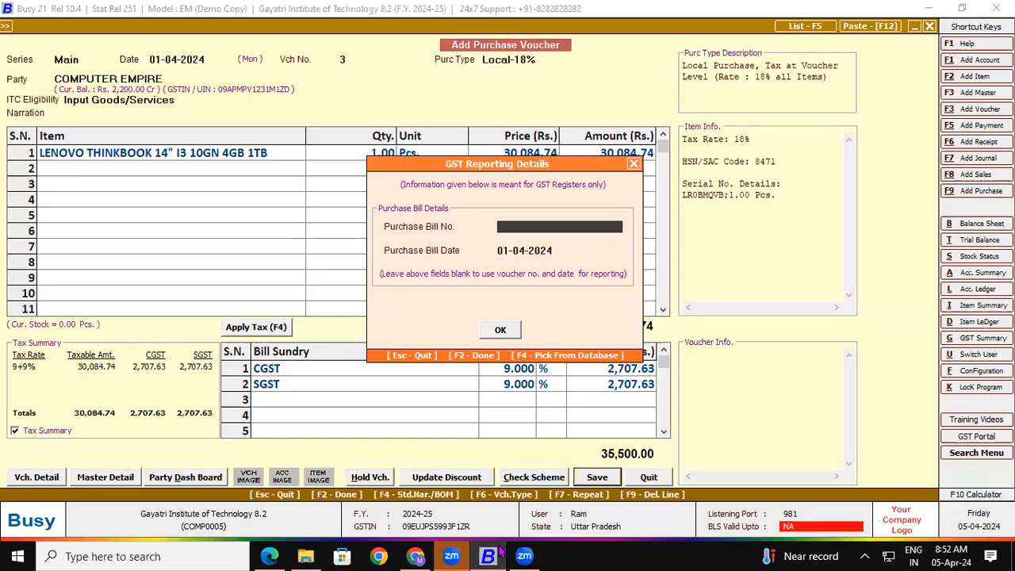
text(722)
key(Return)
key(Return)
key(Return)
key(Return)
key(Return)
key(Return)
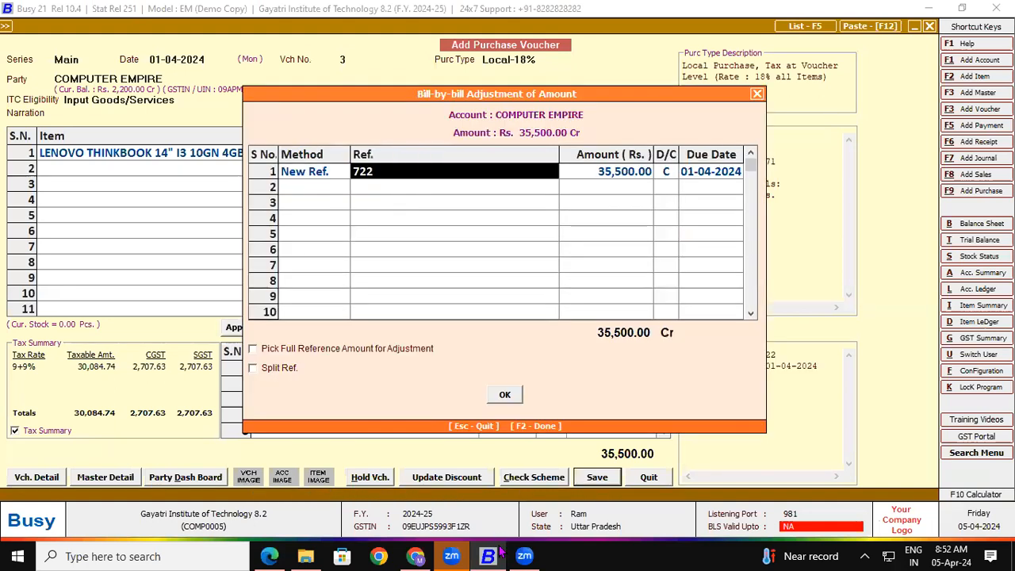
key(Return)
key(Return)
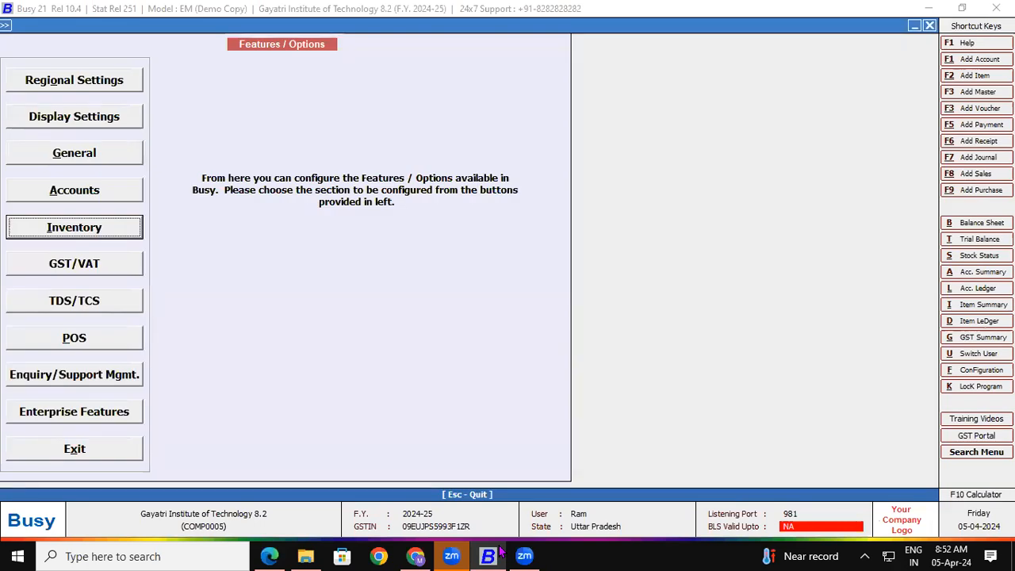
Close the features and configuration screens to return to the main menu
key(Escape)
key(Return)
key(Escape)
key(Escape)
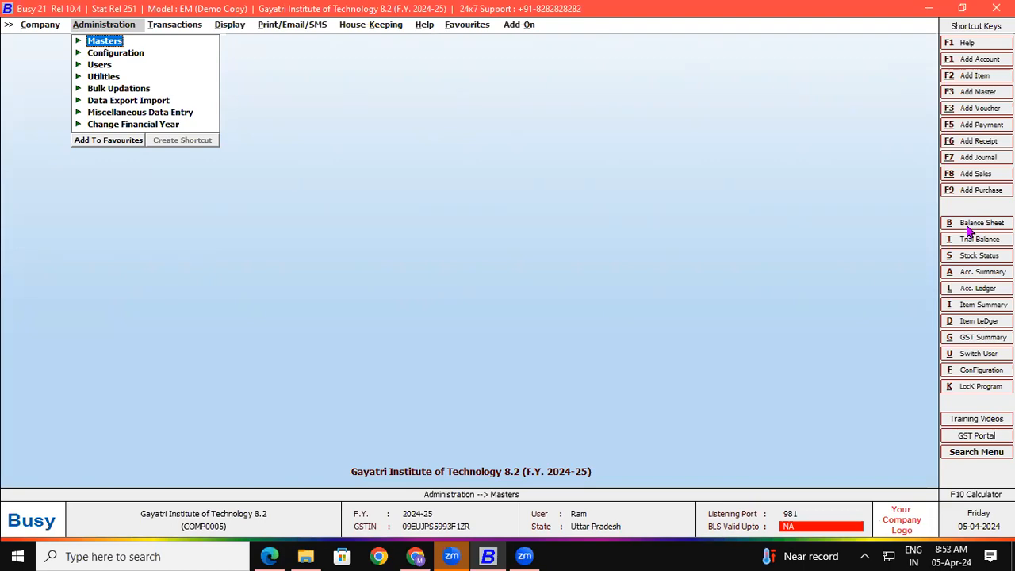
Start a new sales voucher with sale type Local-18% and open a blank party account form
click(976, 174)
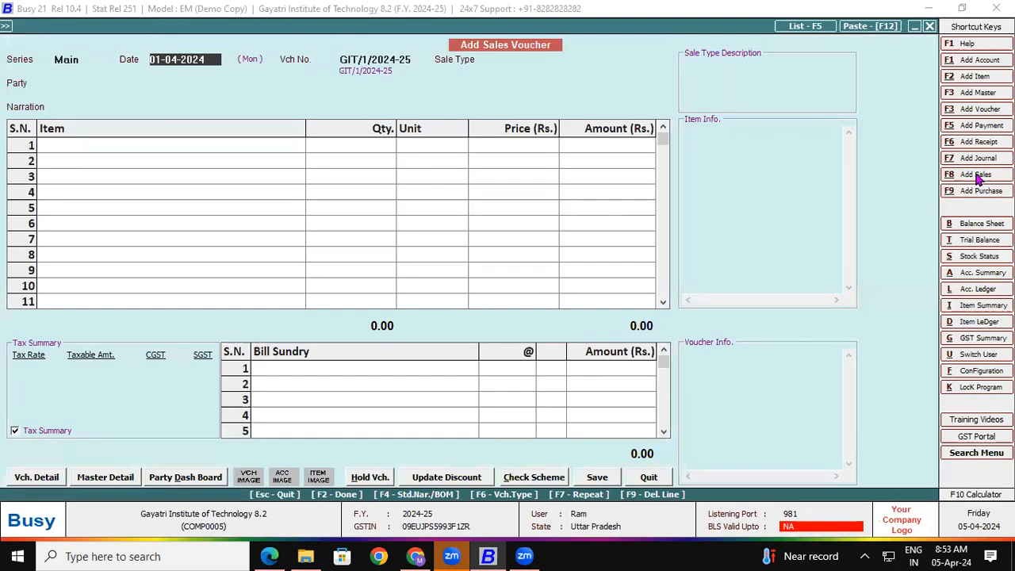
key(Return)
text(18)
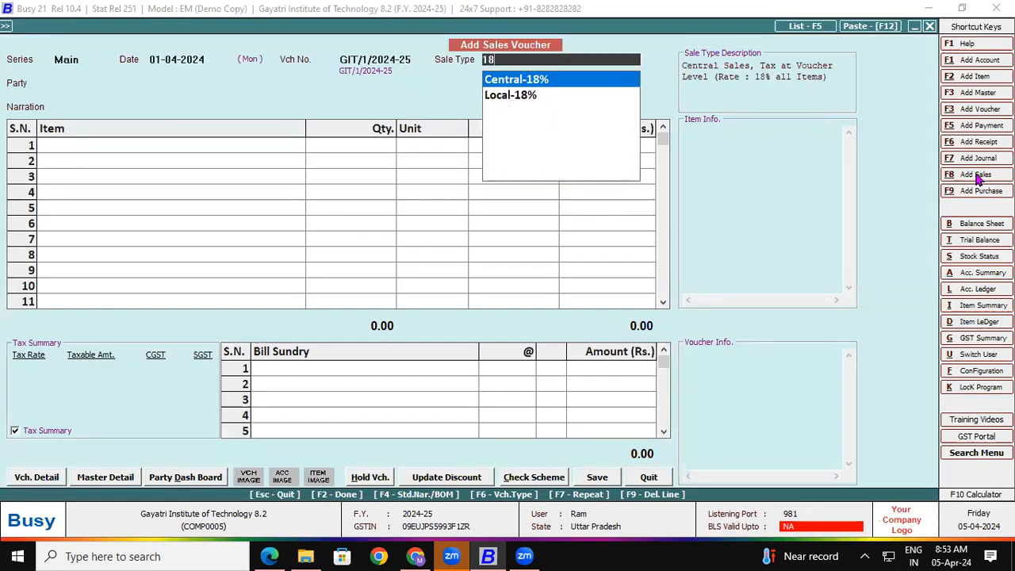
key(Down)
key(Return)
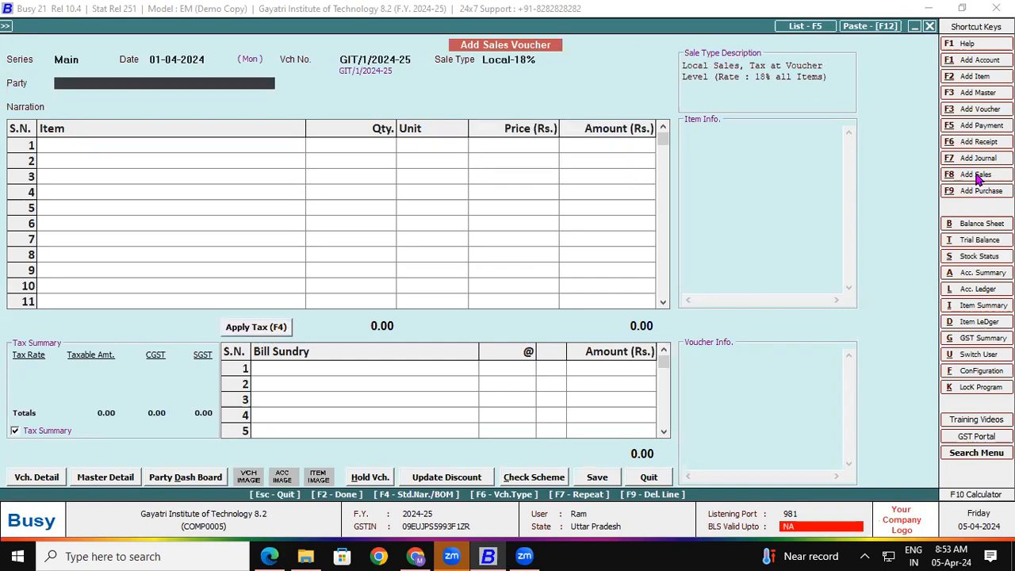
click(976, 175)
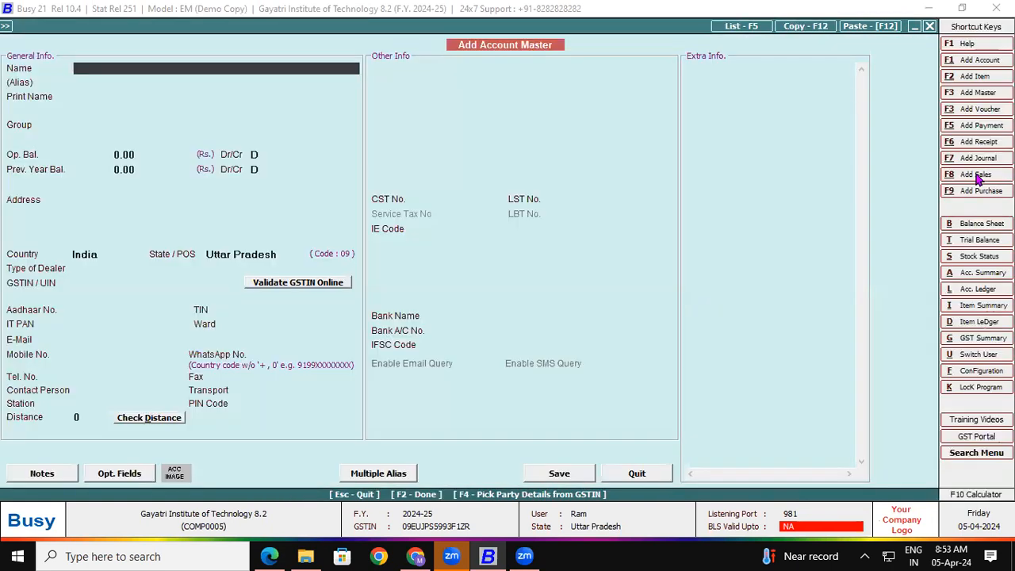
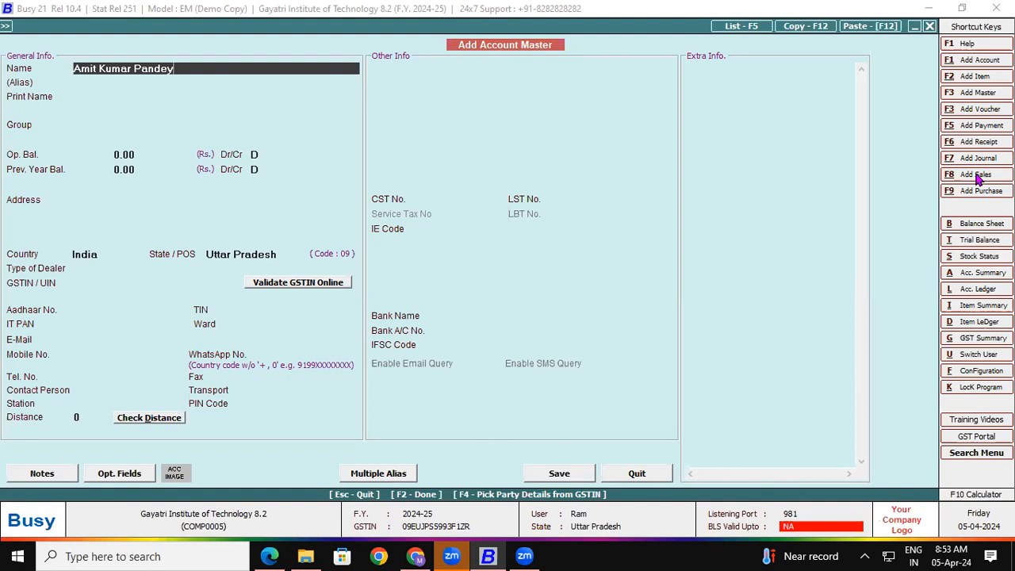
Enter the customer's full name and place the account under Sundry Debtors
key(Return)
key(Return)
key(Return)
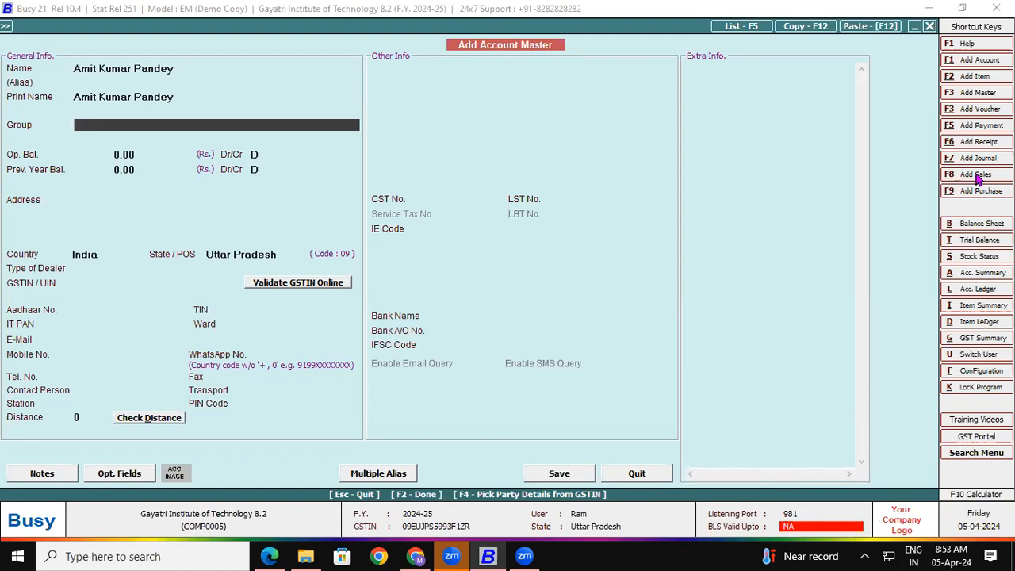
text(sun)
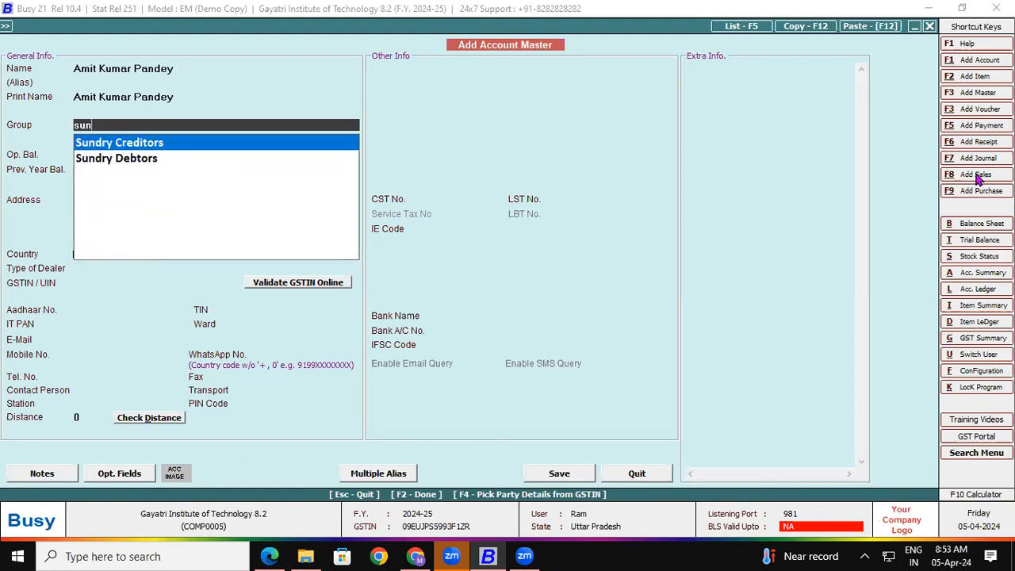
key(Down)
key(Return)
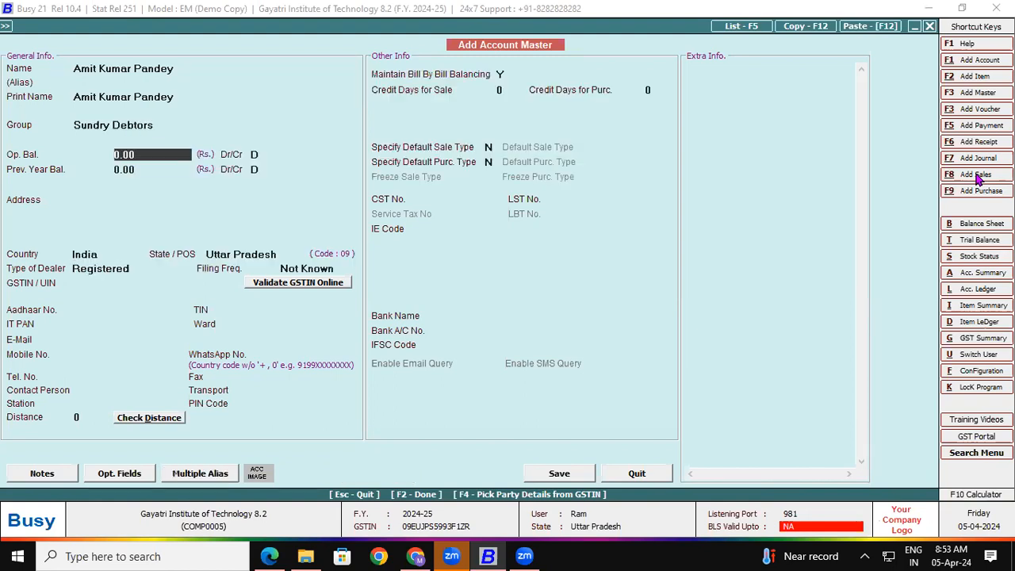
key(Return)
key(Return)
key(Return)
key(Return)
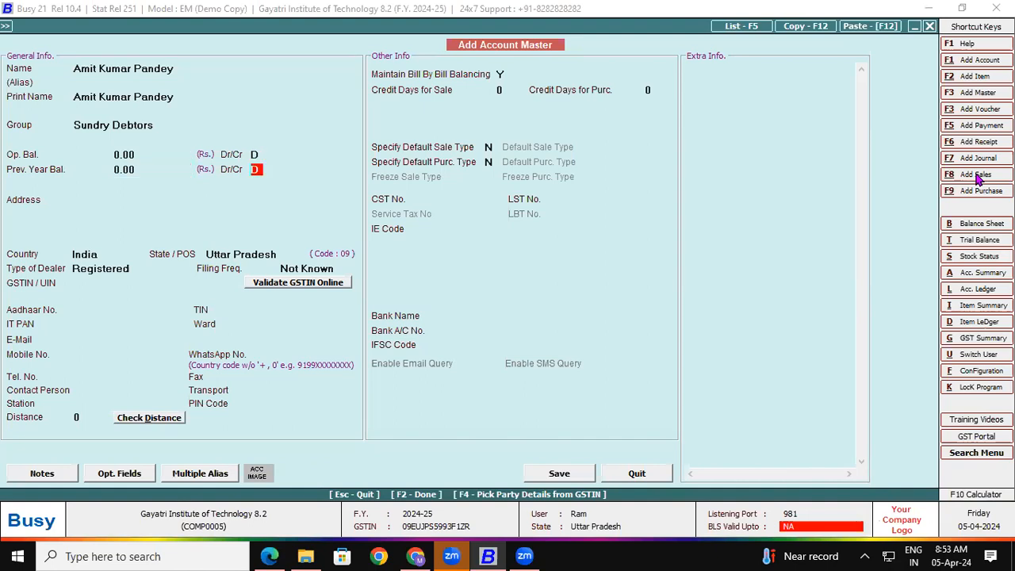
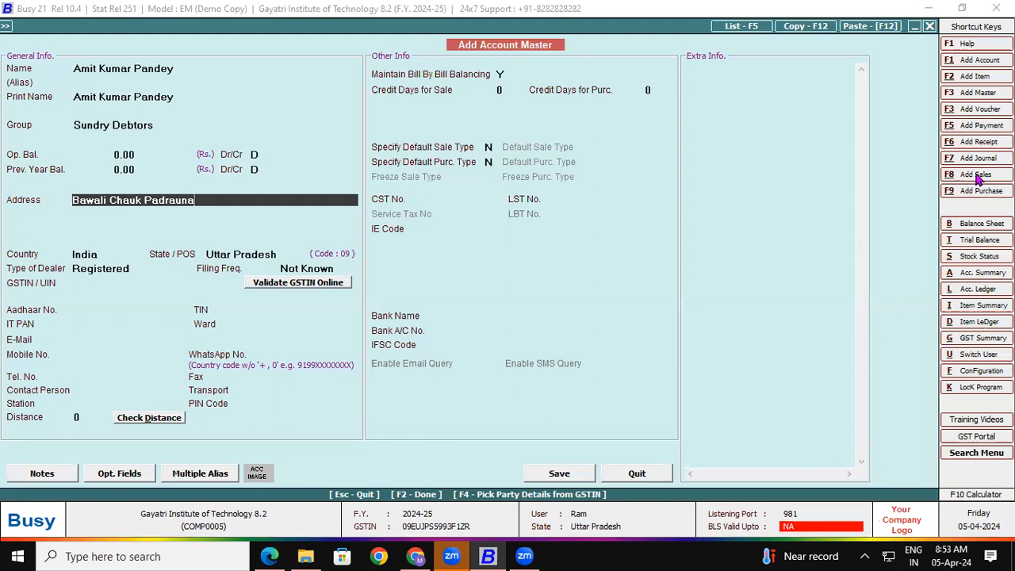
Fill in the customer's two address lines, set dealer type to Un-Registered, and save the account
key(Return)
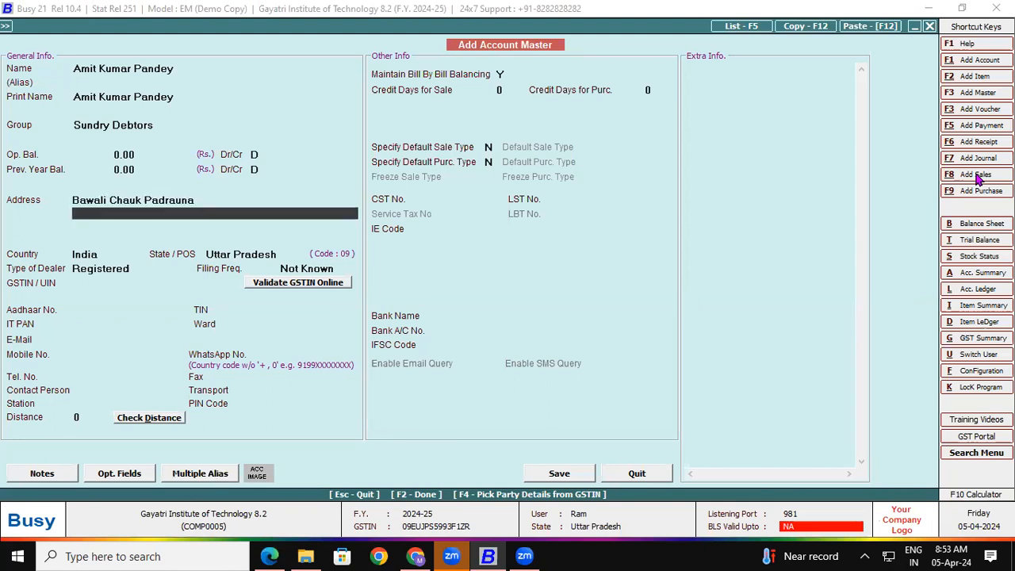
text(Kushinagar)
key(Return)
key(Return)
key(Return)
key(Return)
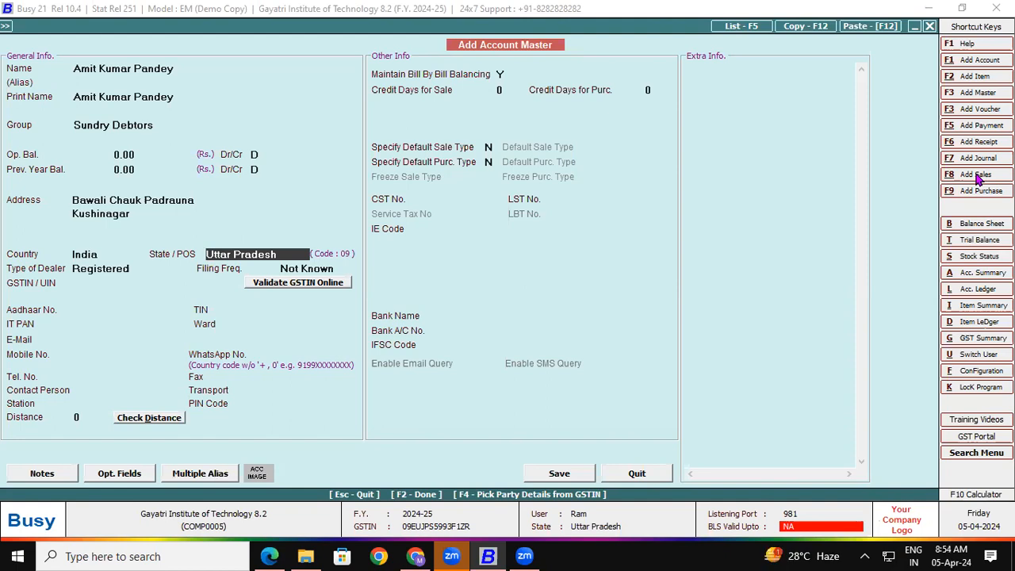
key(Return)
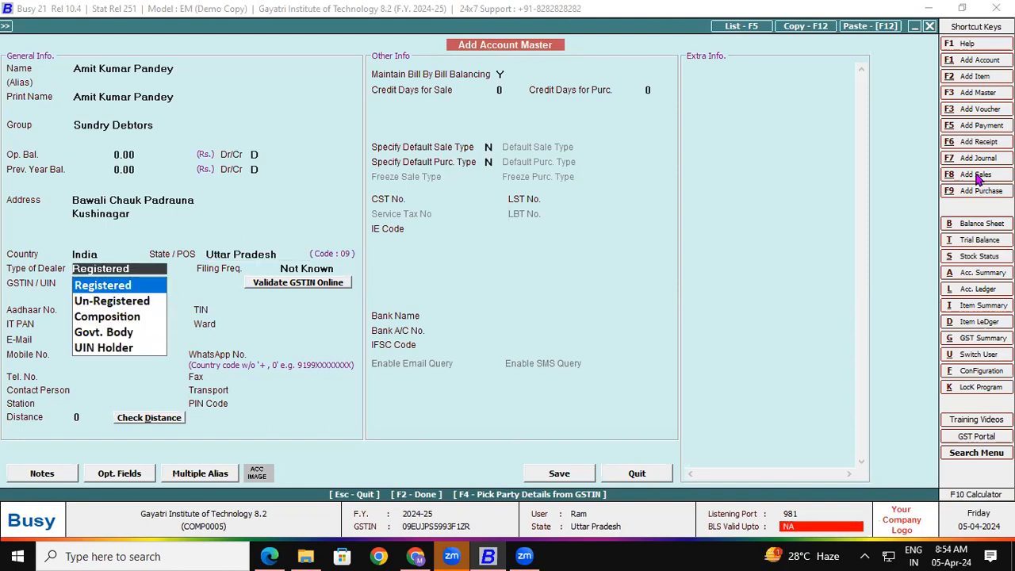
key(Down)
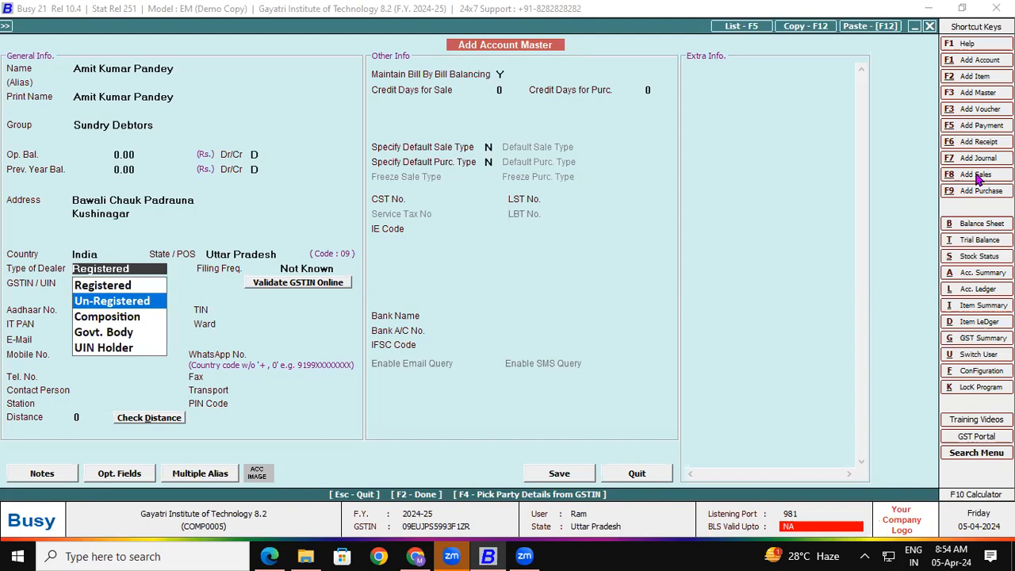
key(Return)
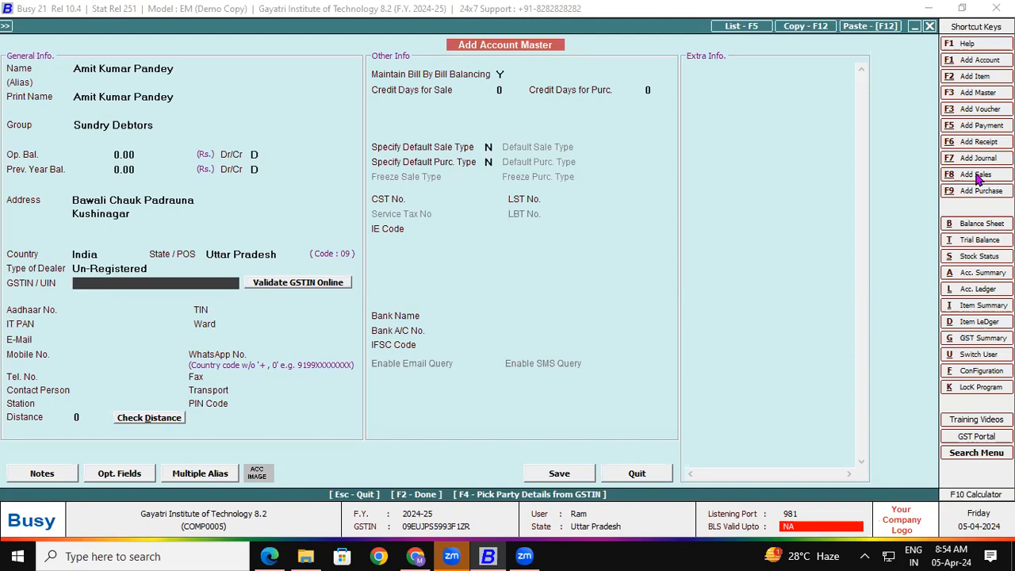
key(F2)
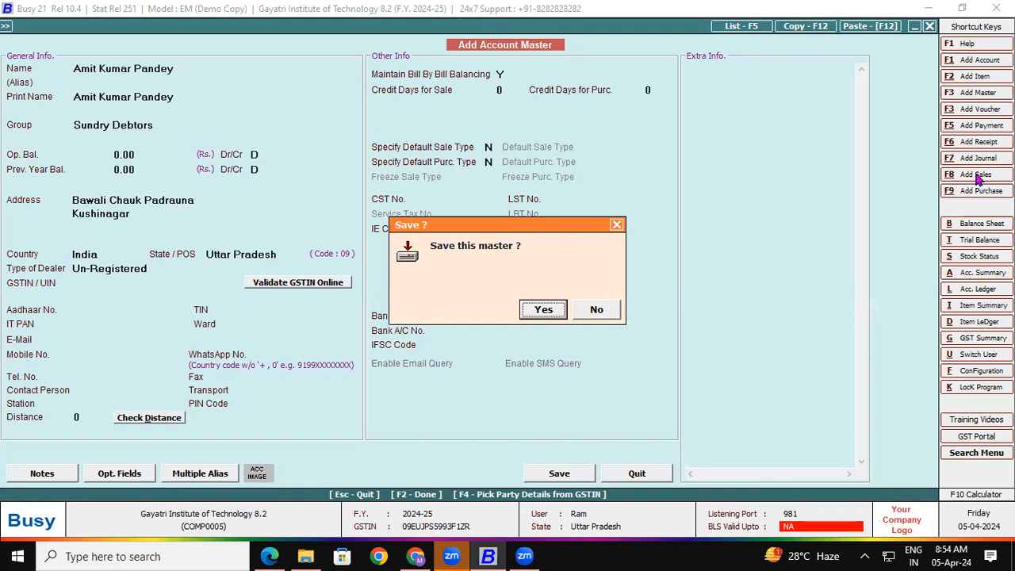
key(Return)
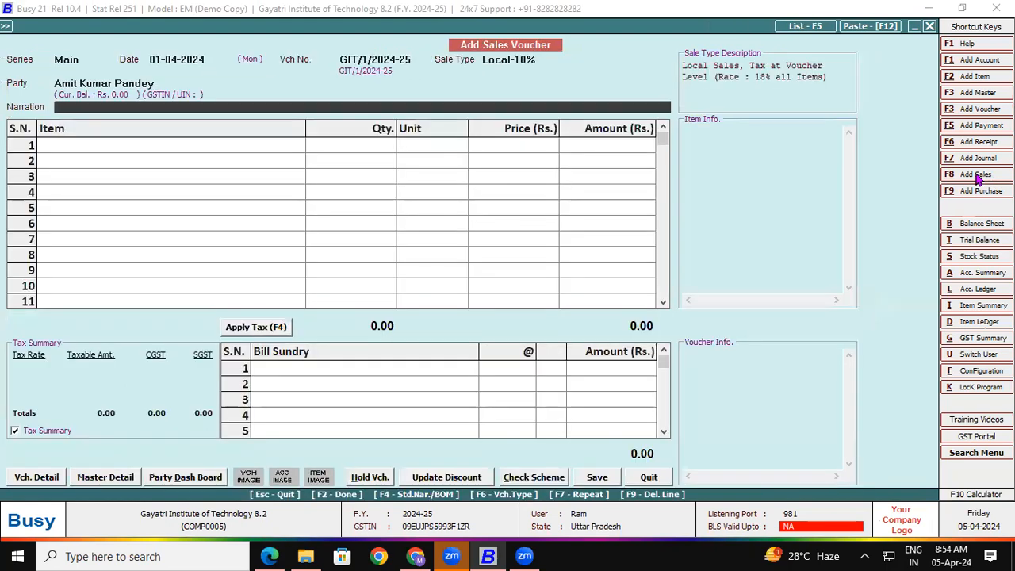
Add one LENOVO THINKBOOK to item row 1 with serial number LR0BMQVB
key(Return)
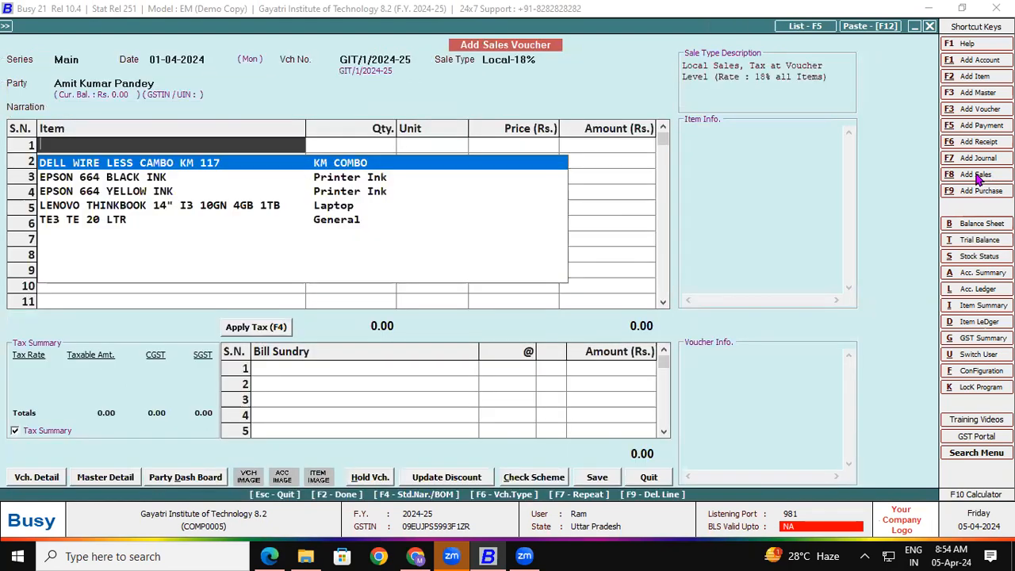
key(Down)
key(Down)
key(Down)
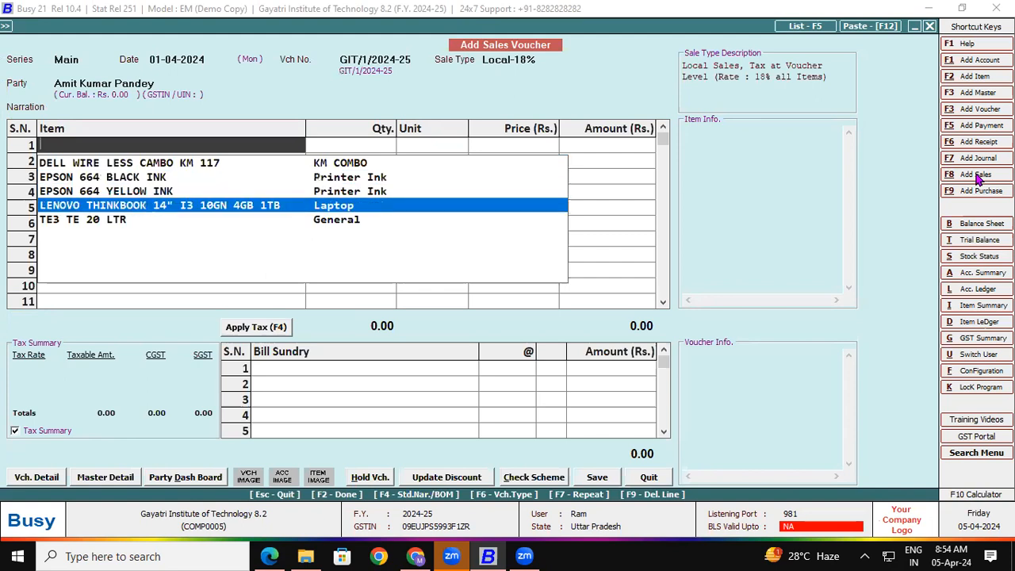
key(Return)
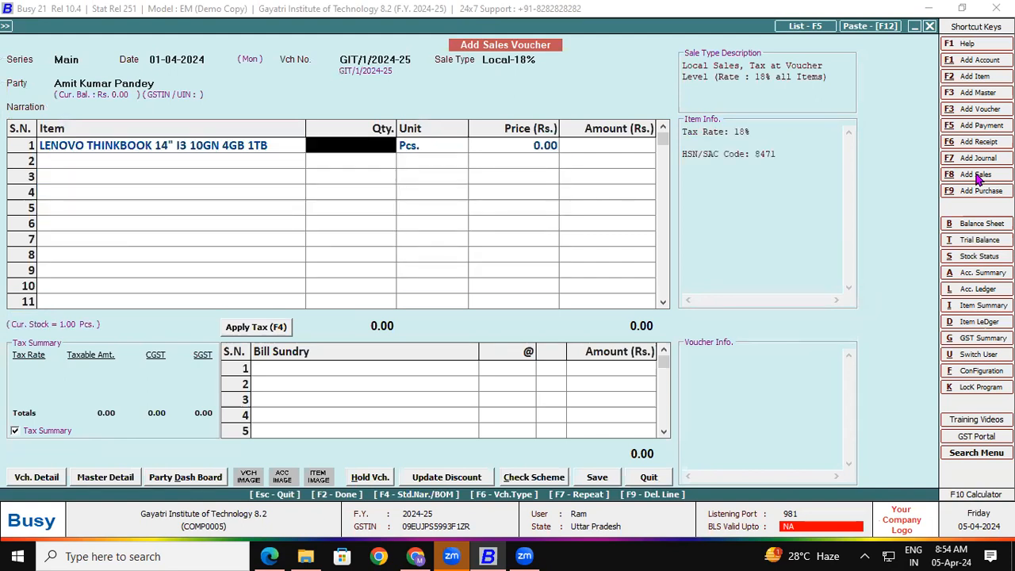
text(1)
key(Return)
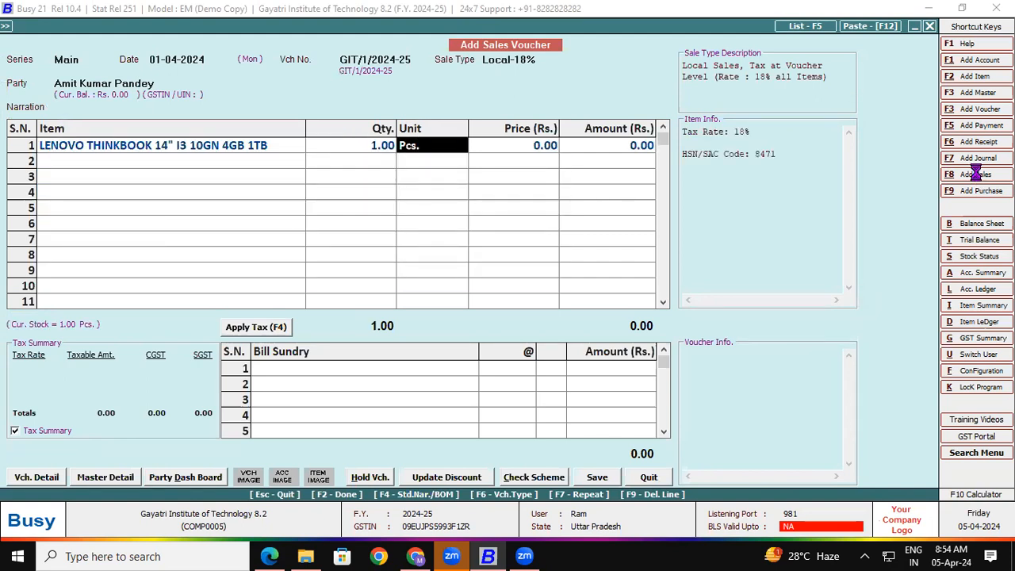
key(Return)
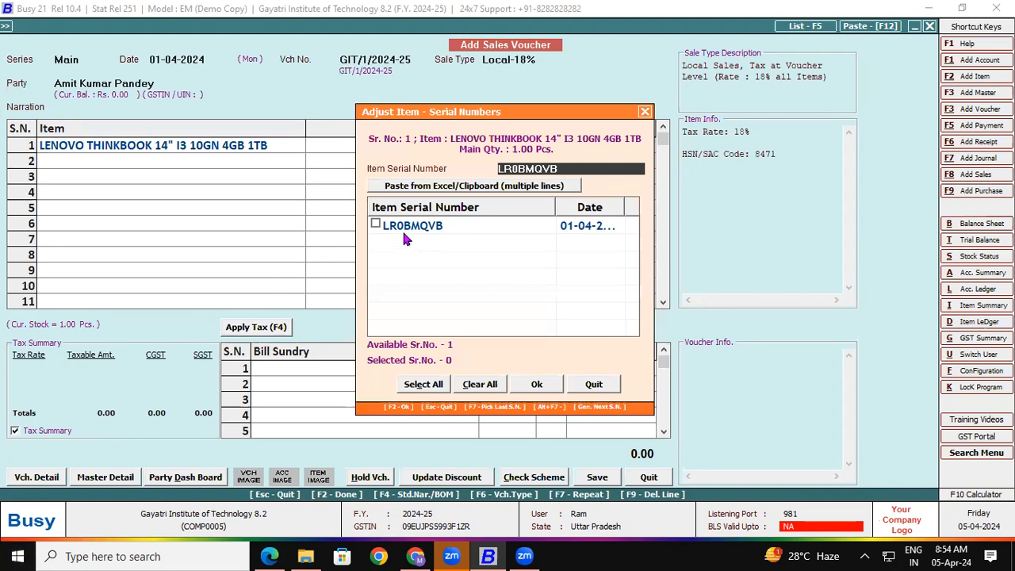
click(376, 225)
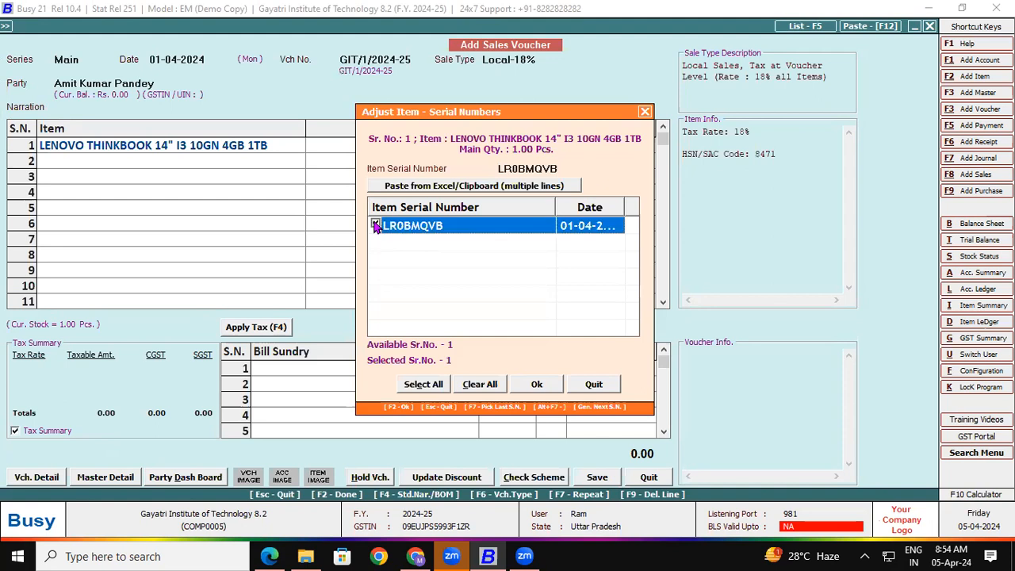
click(536, 385)
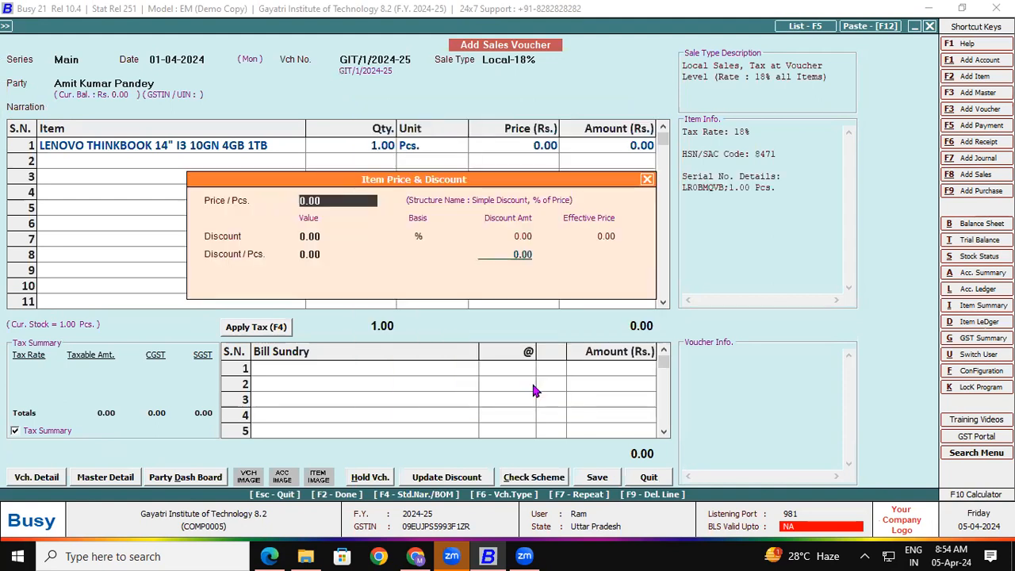
Price the laptop at 31,500 and apply 9% CGST and SGST, totalling 37,170.00
drag(321, 205, 297, 199)
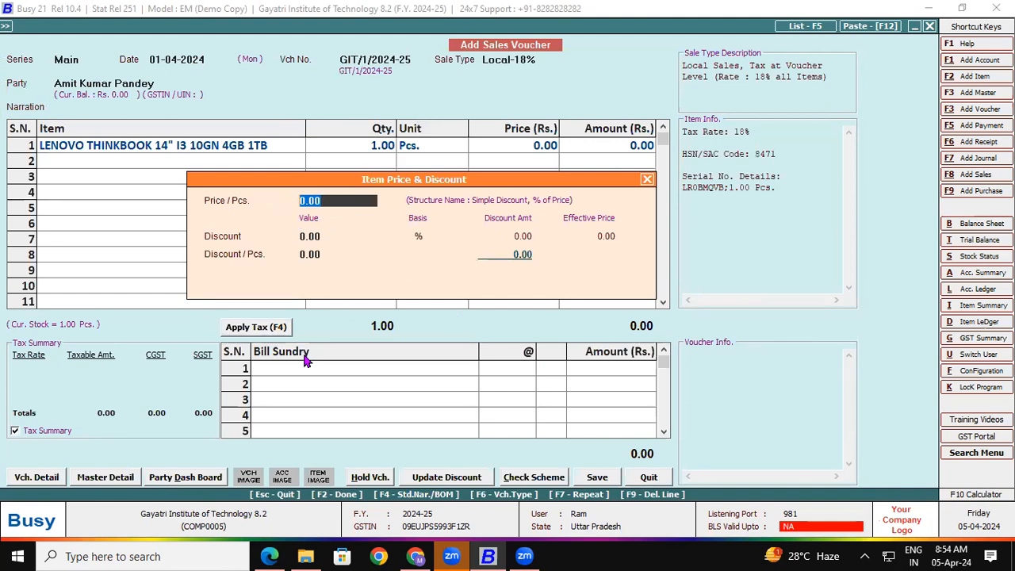
text(31500)
key(Return)
key(Return)
key(Return)
key(Return)
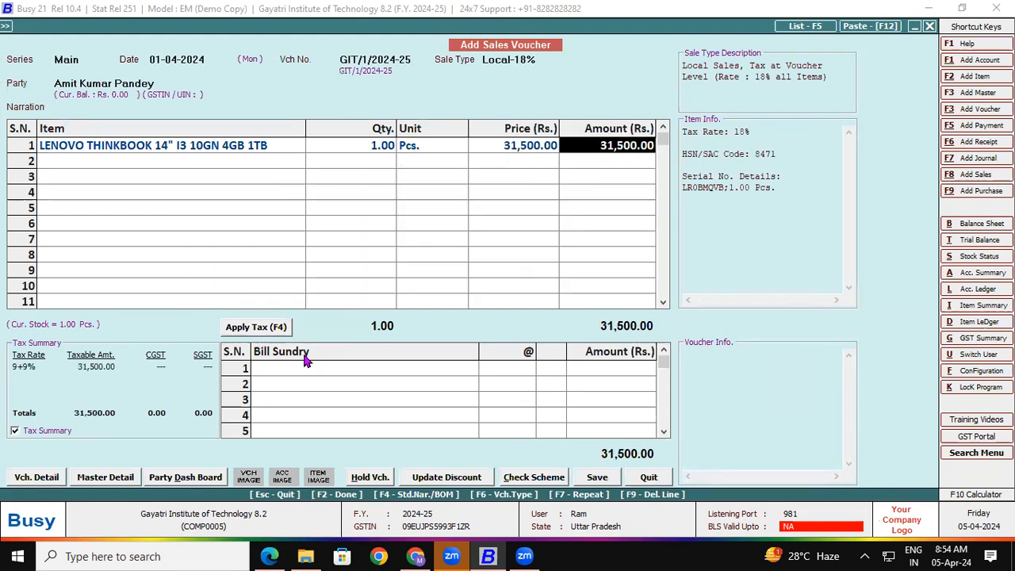
click(243, 333)
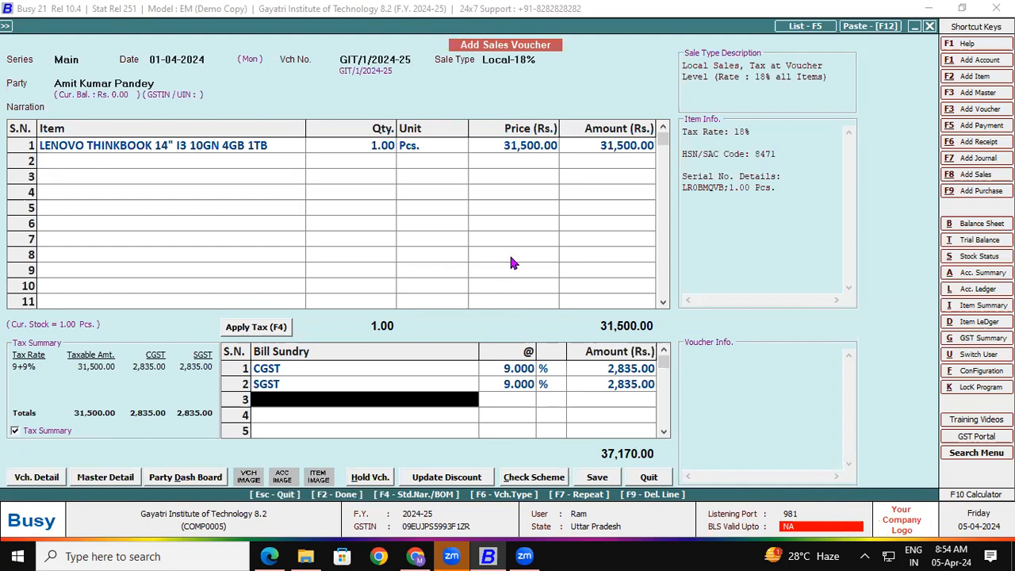
Save the sales invoice with a new bill reference and choose to print it
click(601, 477)
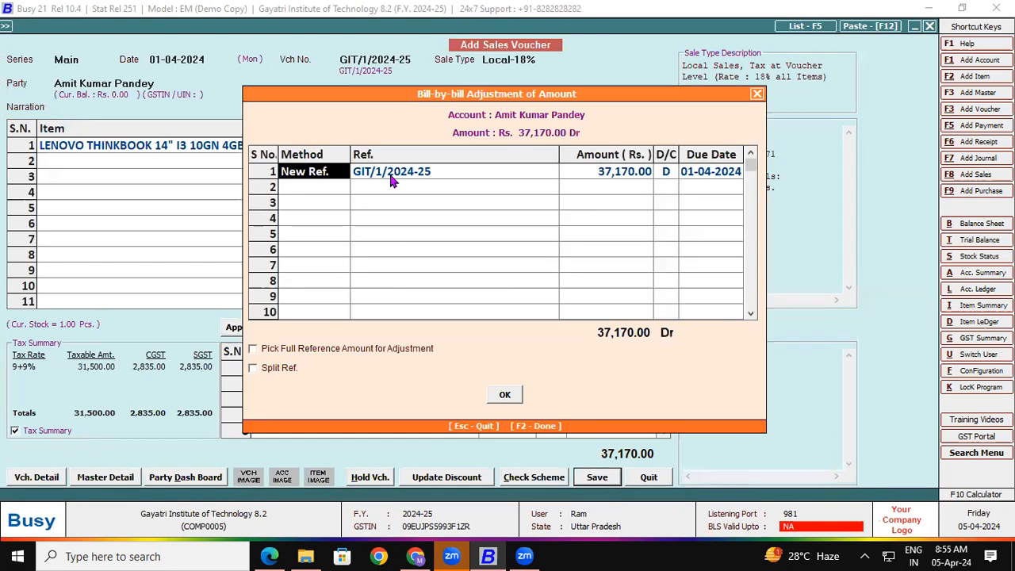
click(505, 396)
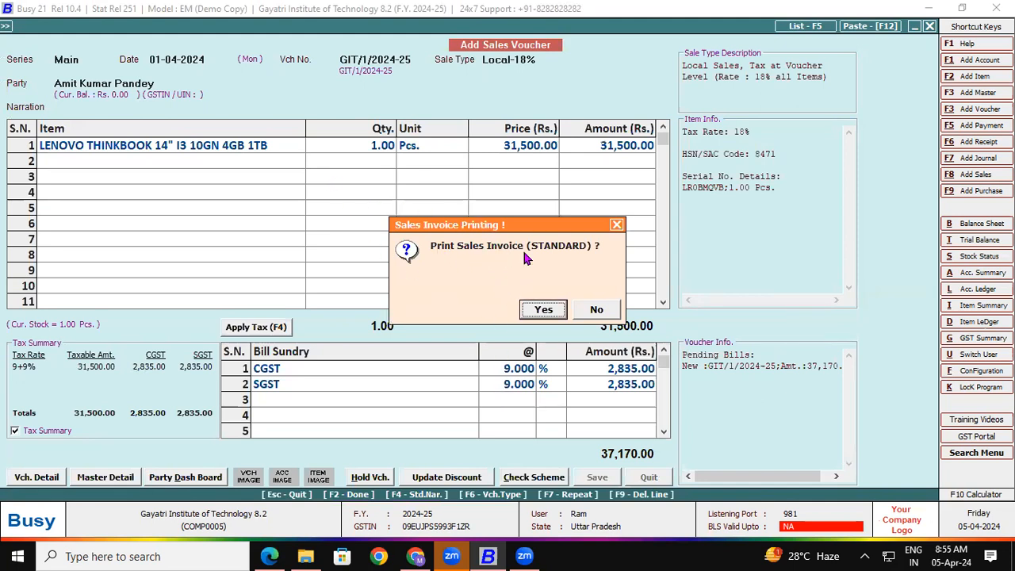
click(544, 312)
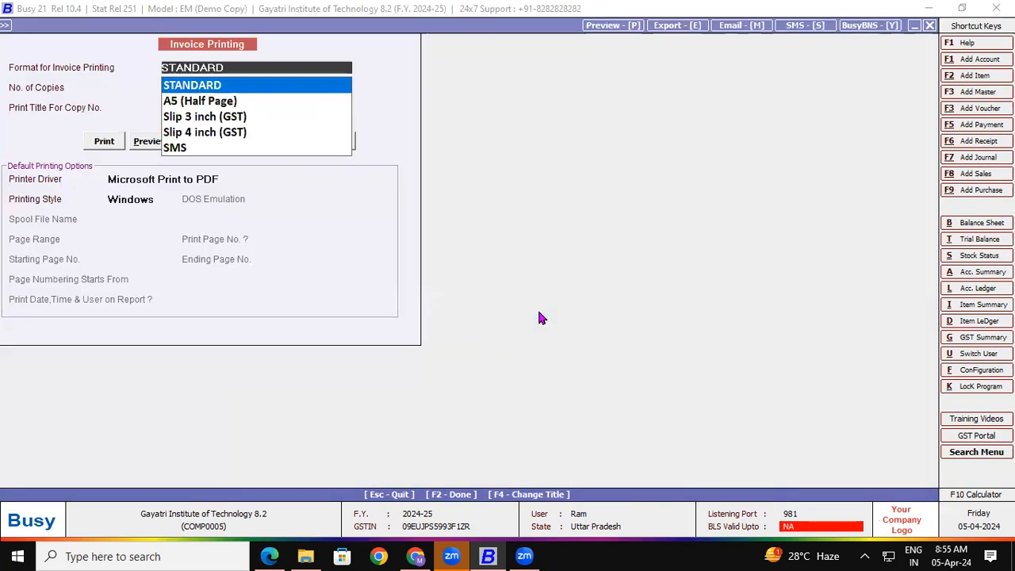
Configure the STANDARD invoice format to print serial numbers item-wise (Sr. No.-wise = Y)
click(146, 142)
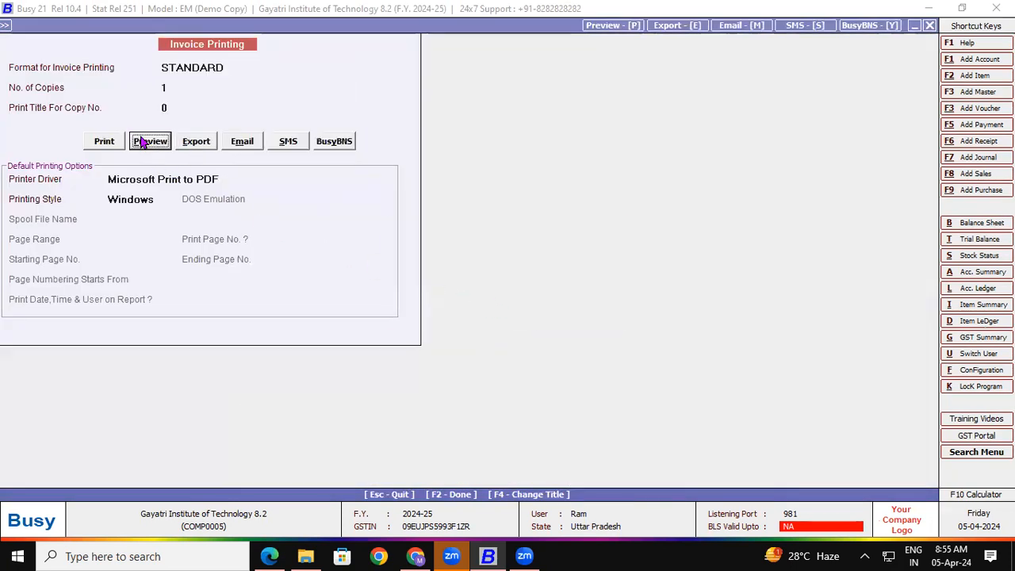
click(544, 311)
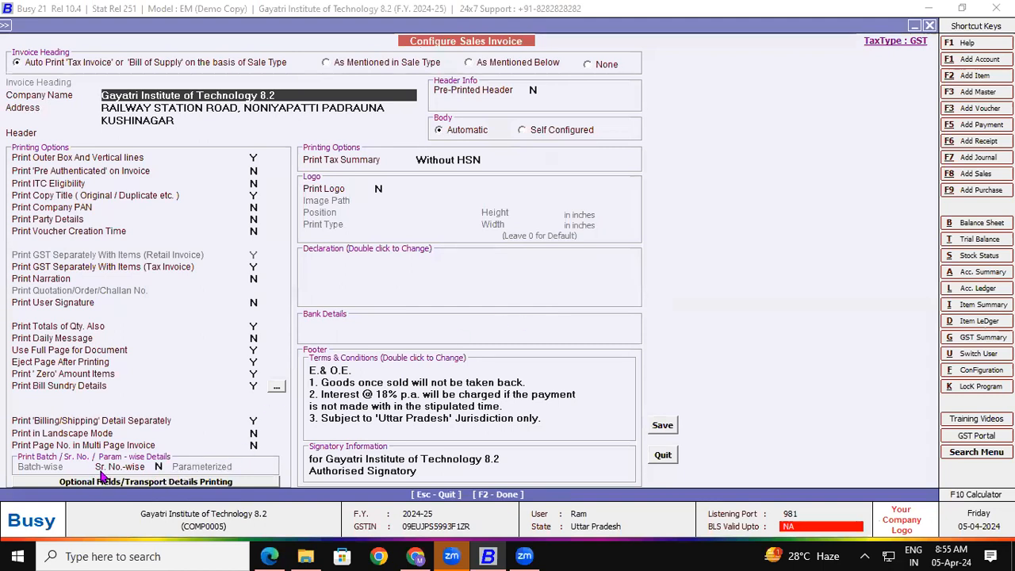
click(158, 466)
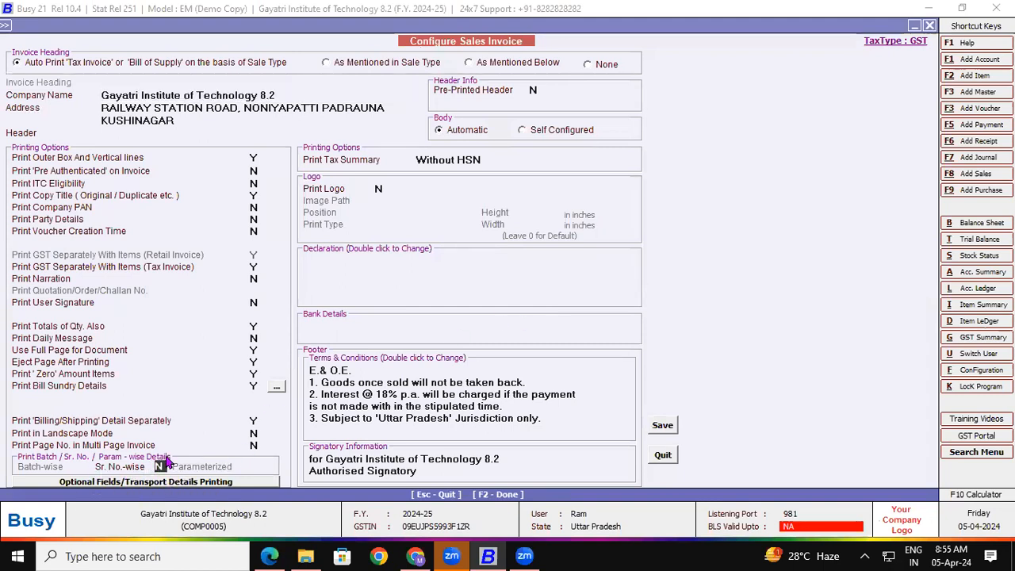
key(y)
Save the format settings, review the invoice preview showing serial LR0BMQVB, then close it
click(662, 425)
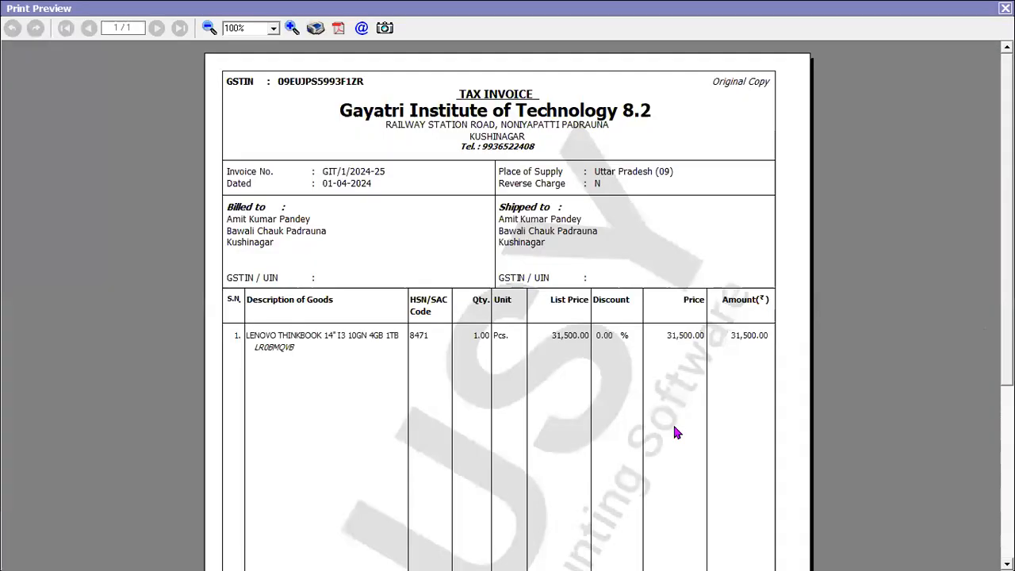
scroll(508, 305, down, 1)
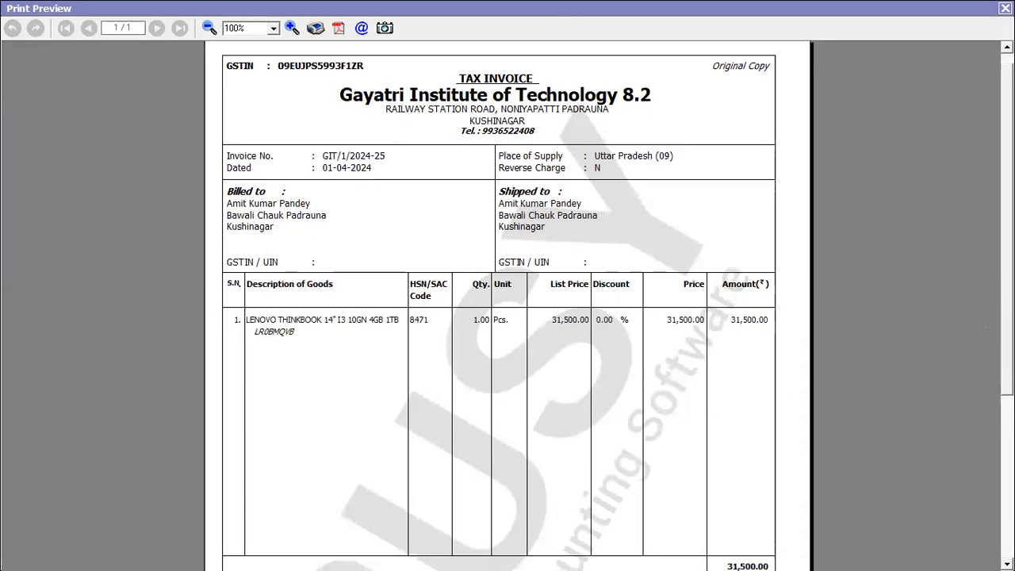
scroll(507, 305, up, 1)
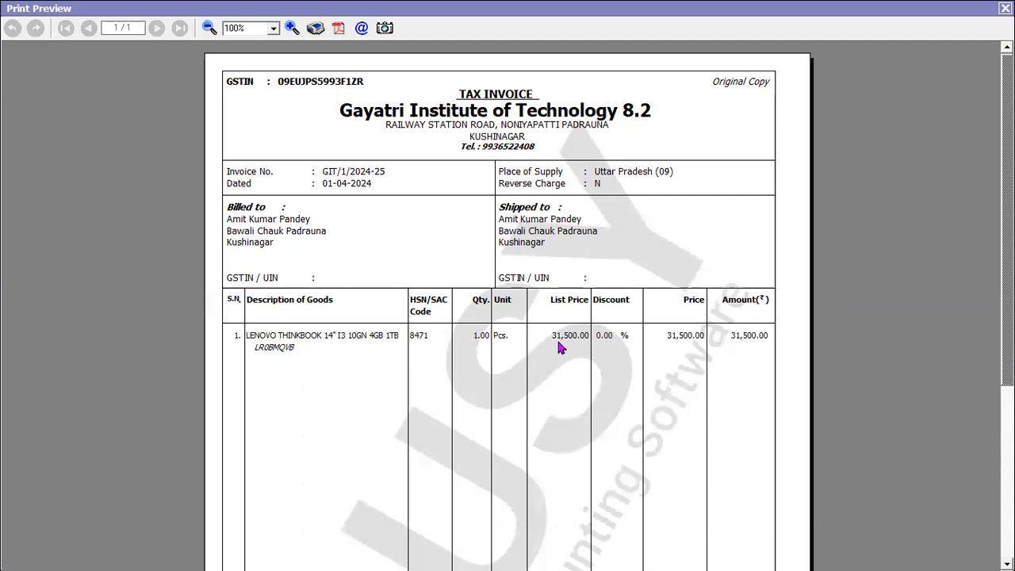
mouse_move(1008, 317)
mouse_down()
mouse_move(1008, 484)
mouse_move(1007, 317)
mouse_up()
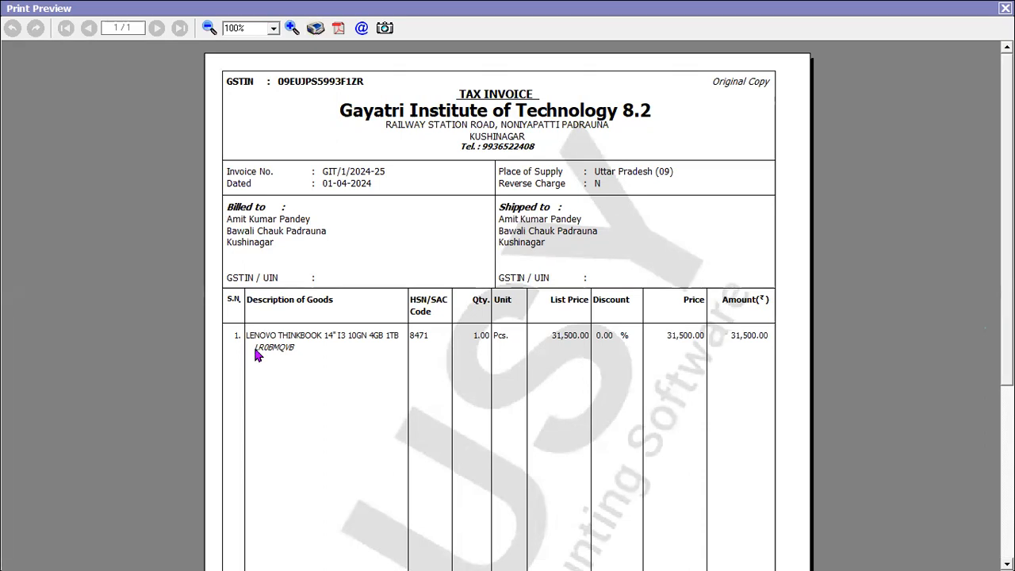
key(Escape)
key(Escape)
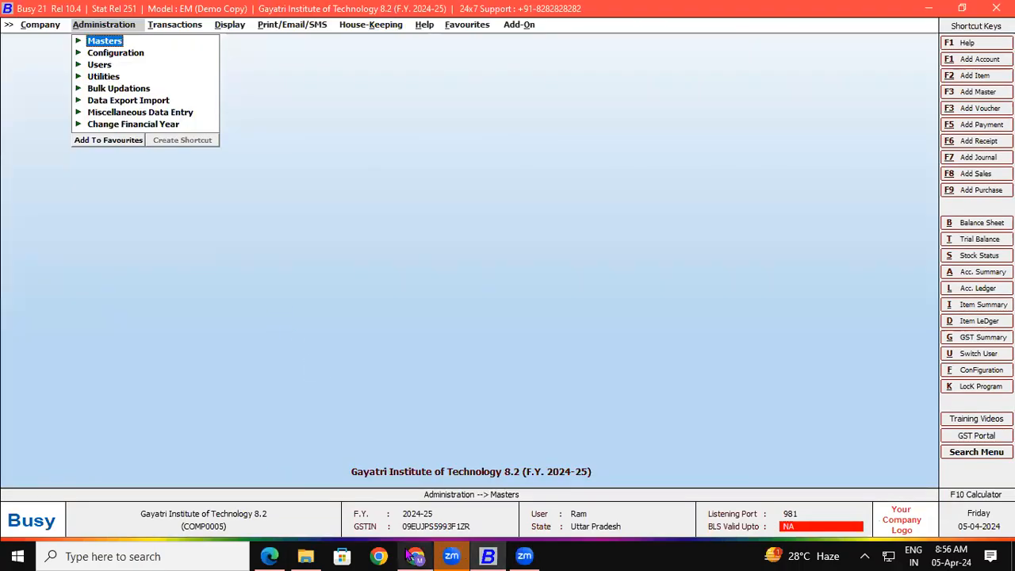
Review the purchase invoice PDF, then return to Busy and open the Display reports menu
click(269, 556)
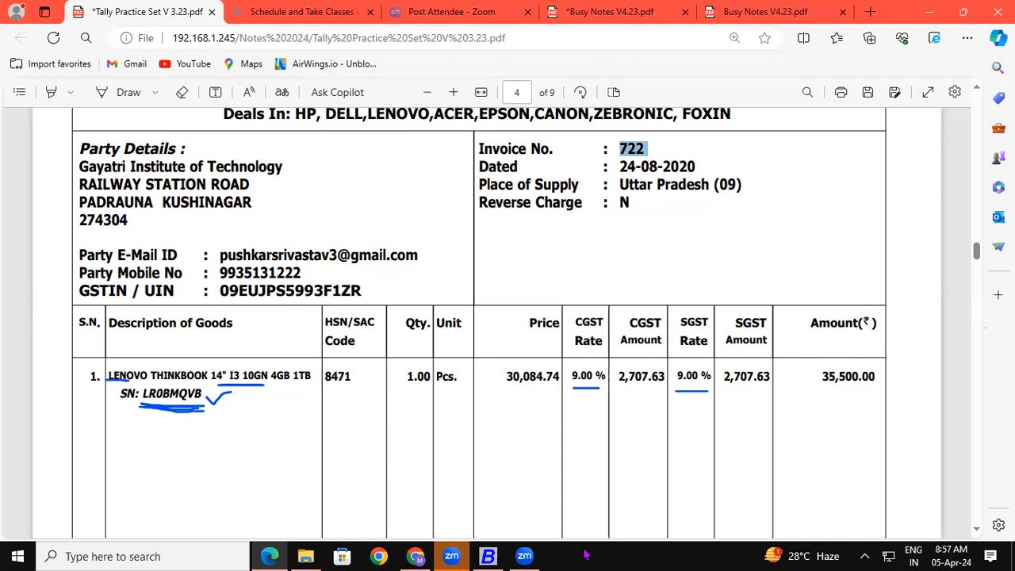
click(493, 556)
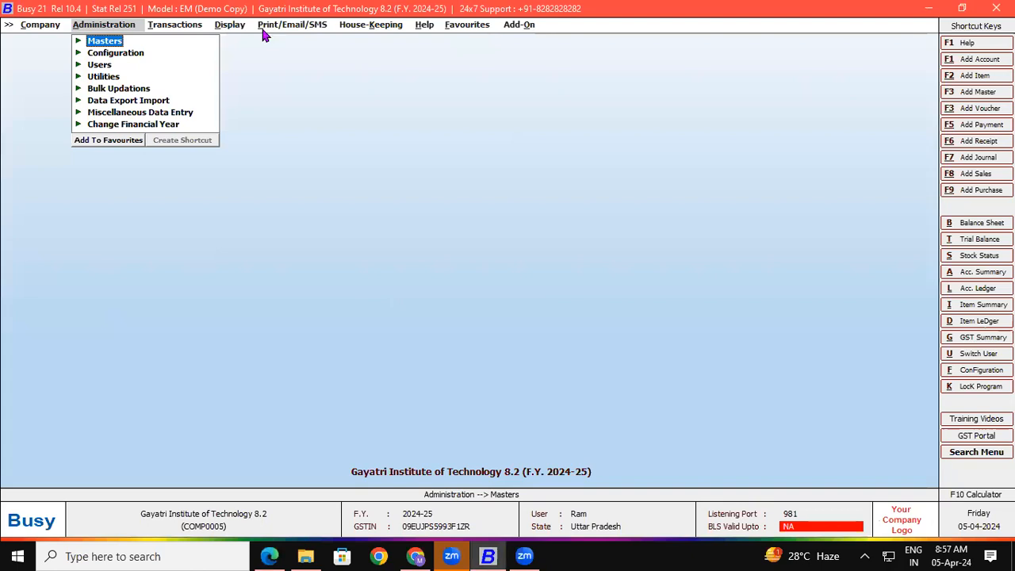
click(238, 26)
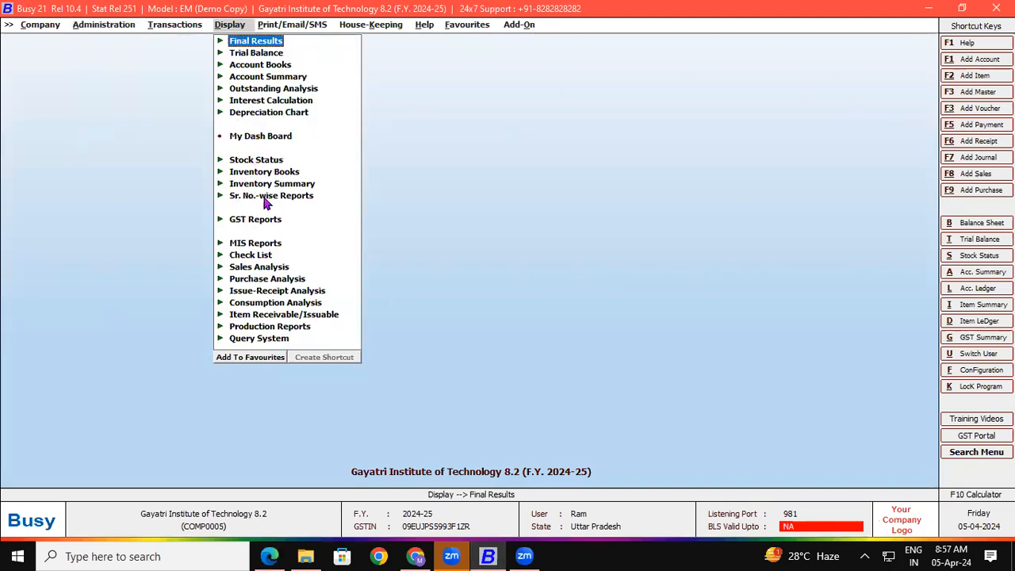
Run the Item Serial No. History report for serial LR0BMQVB, copied from the purchase PDF
click(300, 202)
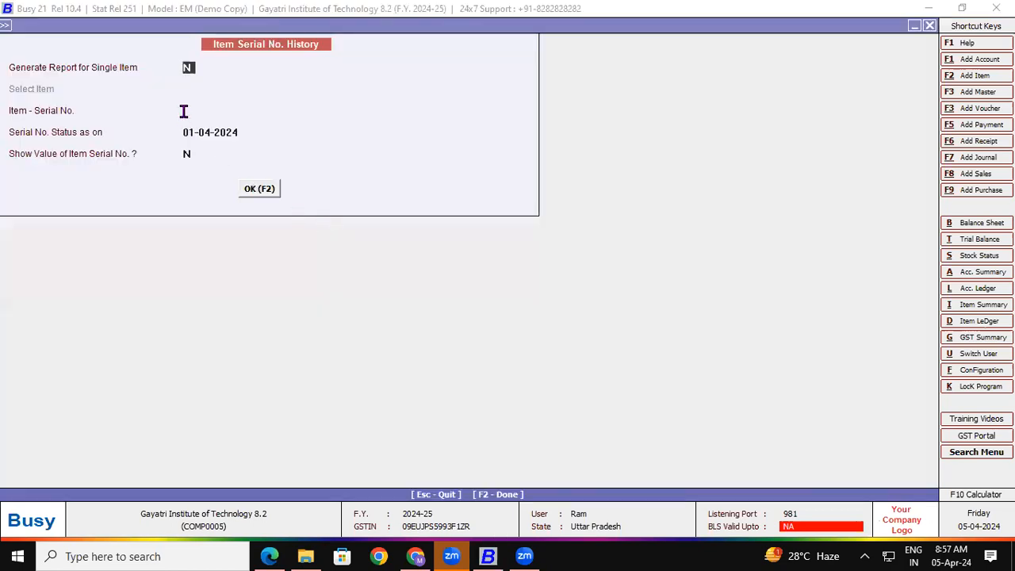
click(183, 111)
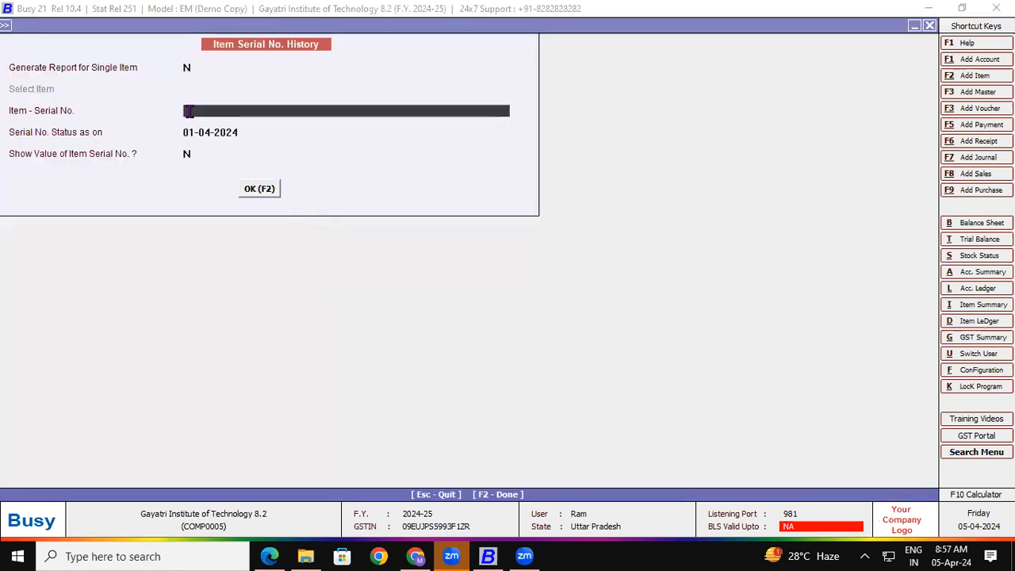
click(270, 555)
drag(141, 399, 204, 395)
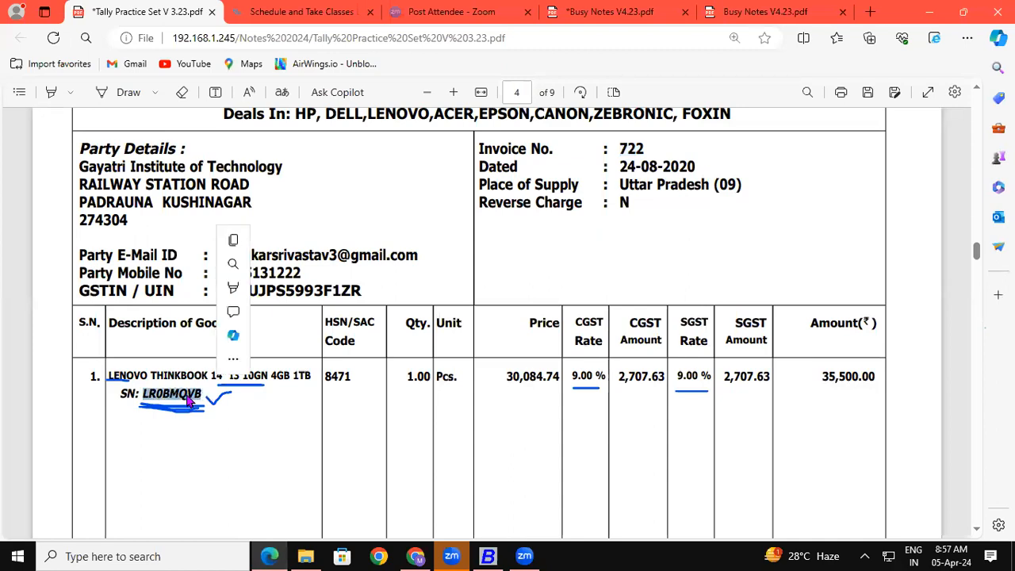
right_click(191, 403)
click(230, 180)
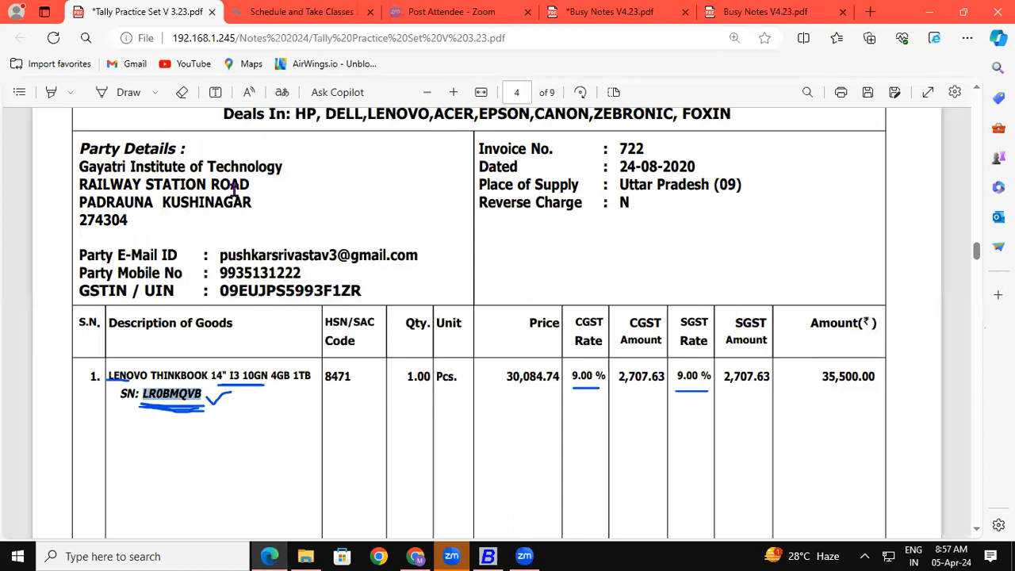
click(488, 556)
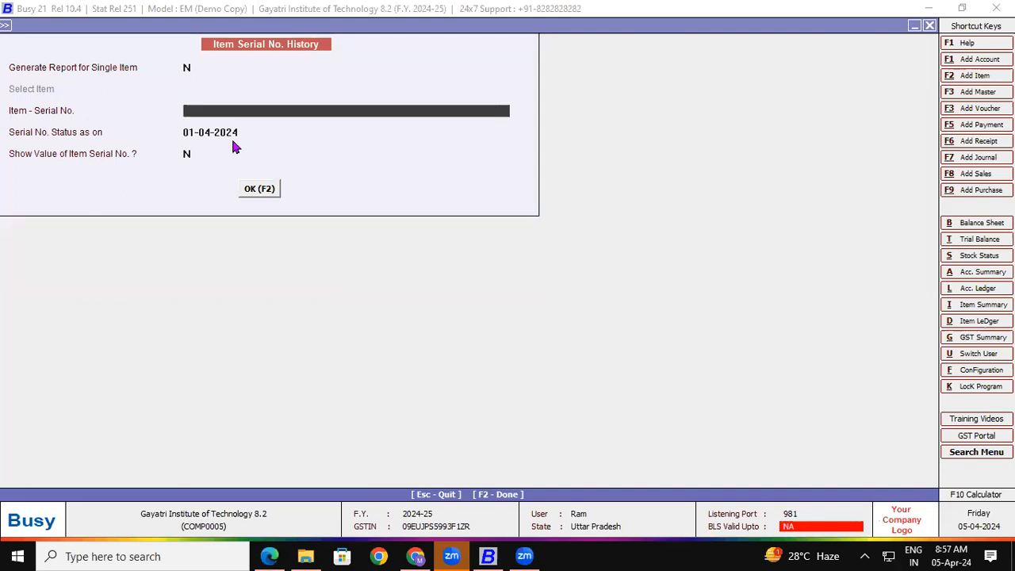
key(ctrl+v)
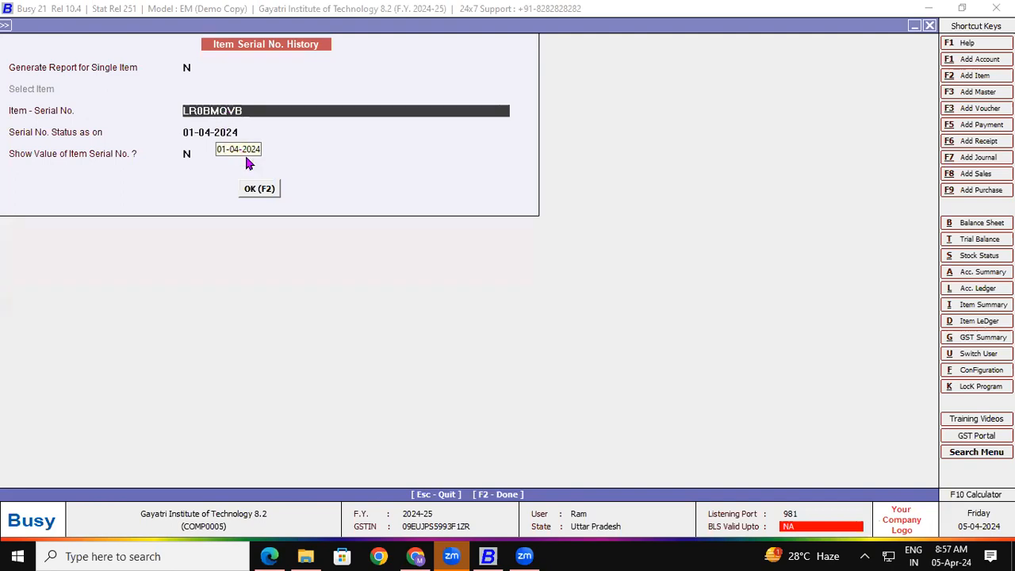
click(258, 192)
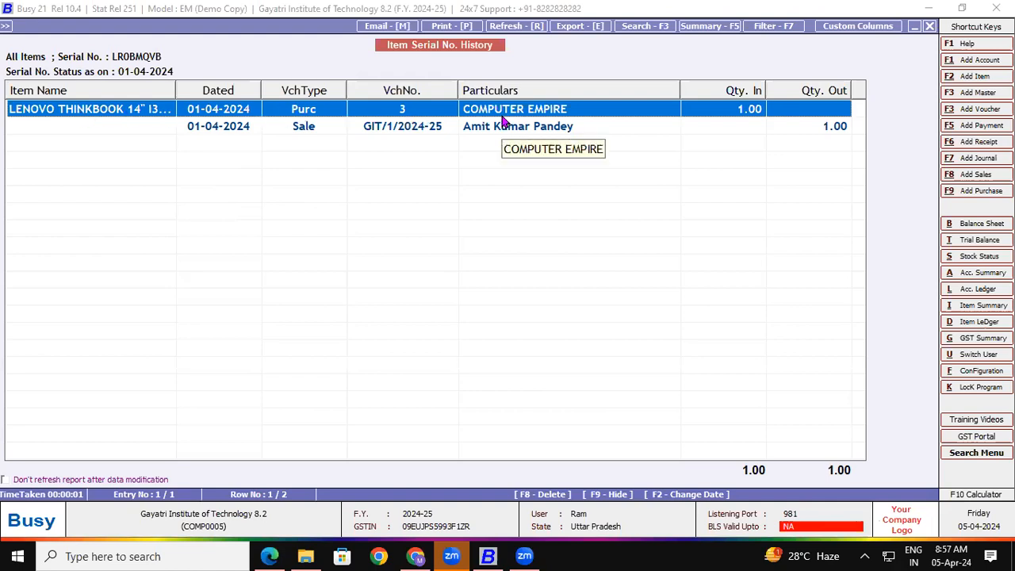
Open sales voucher GIT/1/2024-25 from the Sale row of the LR0BMQVB history
click(230, 131)
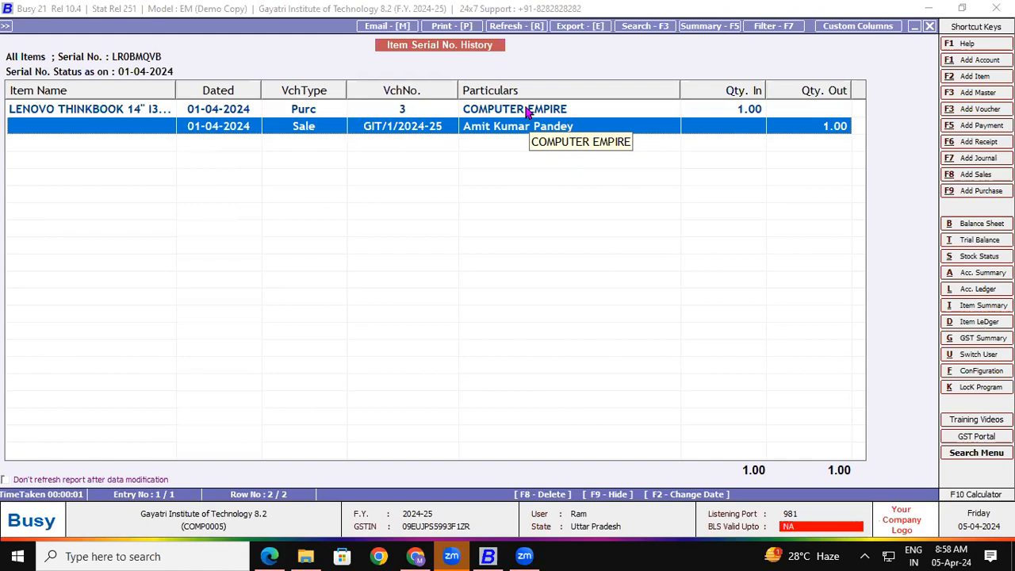
double_click(387, 130)
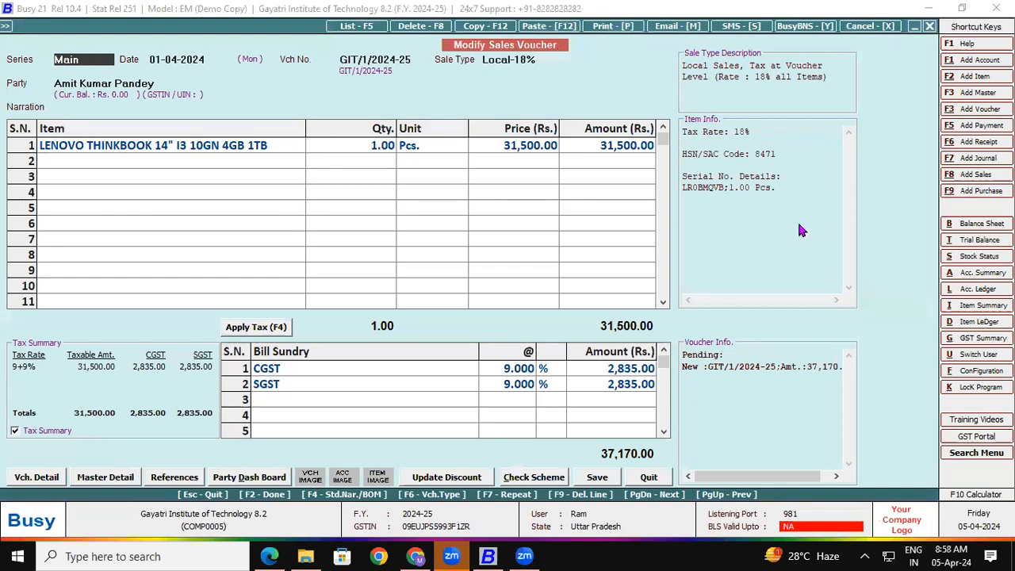
Preview sales invoice GIT/1/2024-25 in STANDARD format showing serial LR0BMQVB, then close the preview
click(618, 27)
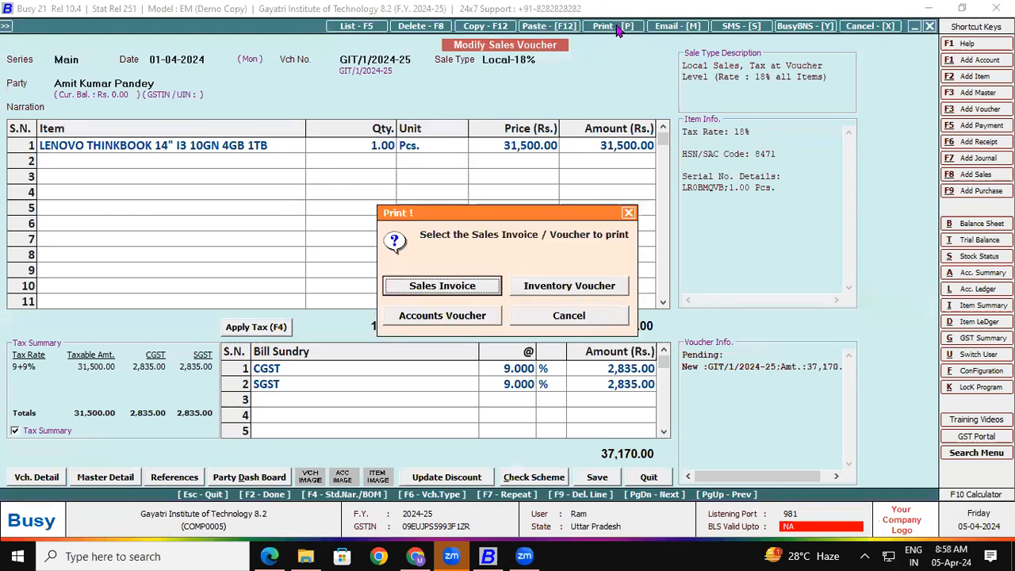
click(442, 287)
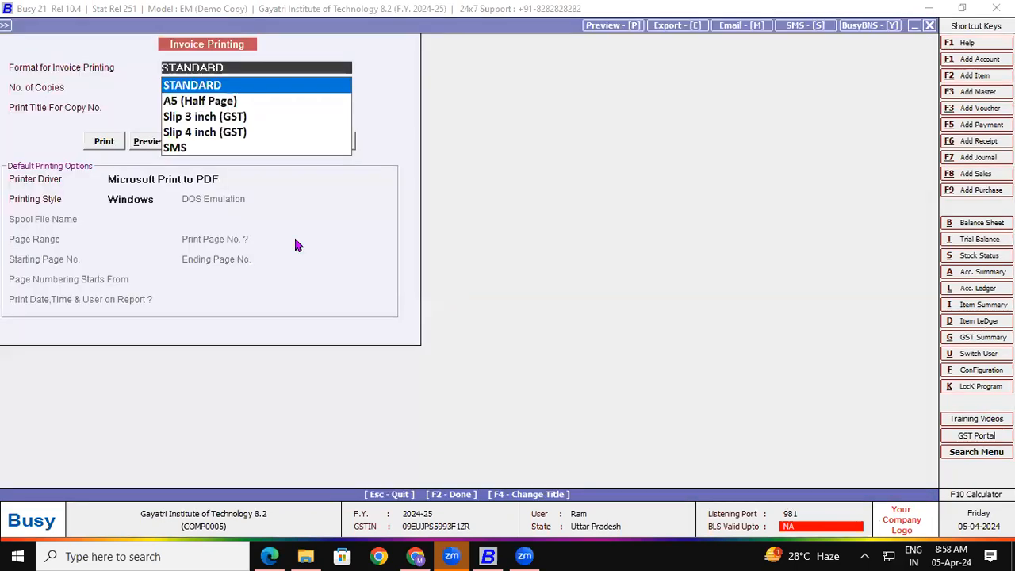
click(137, 142)
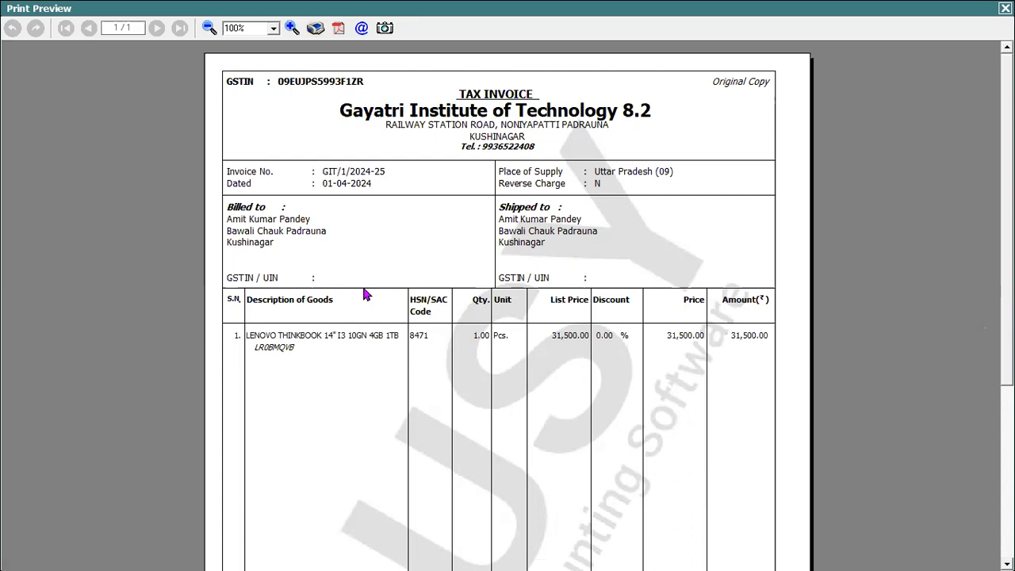
key(Escape)
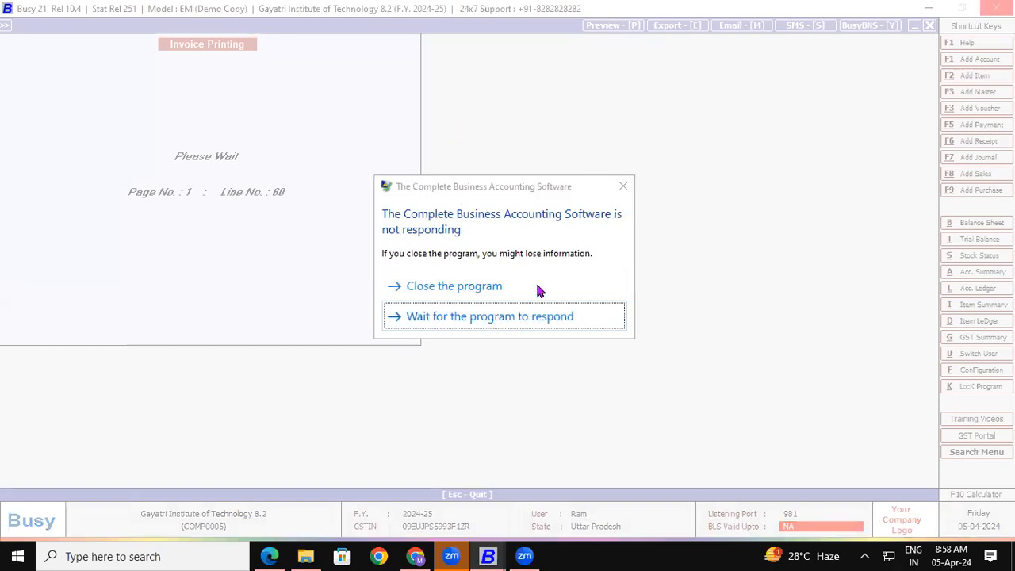
Dismiss the Busy 21 not-responding warning
click(623, 183)
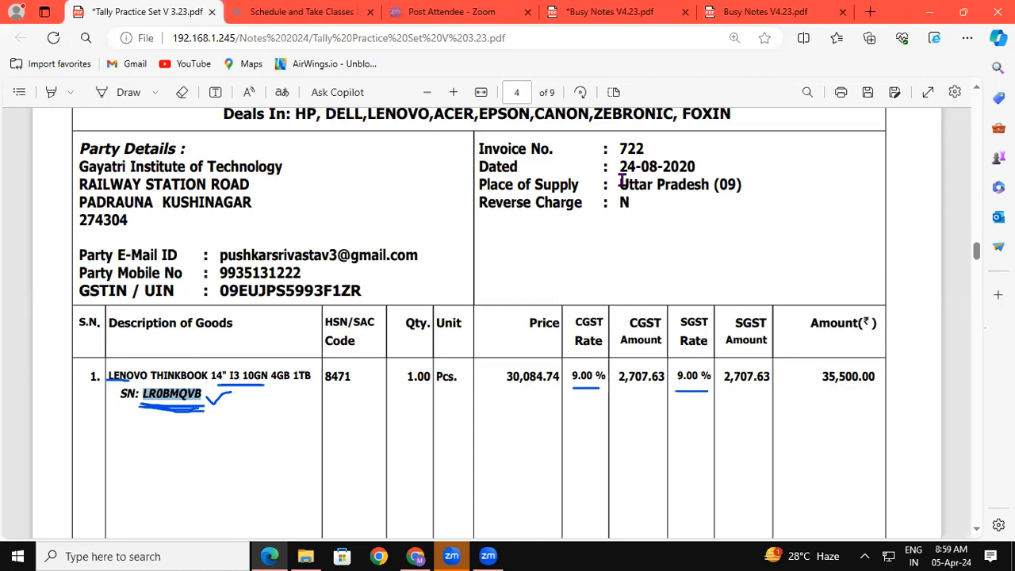
In the Busy Notes PDF, ink-underline 'हम आवश्यकता के', Item Create, Report Checking and Enter Serial NO
click(269, 554)
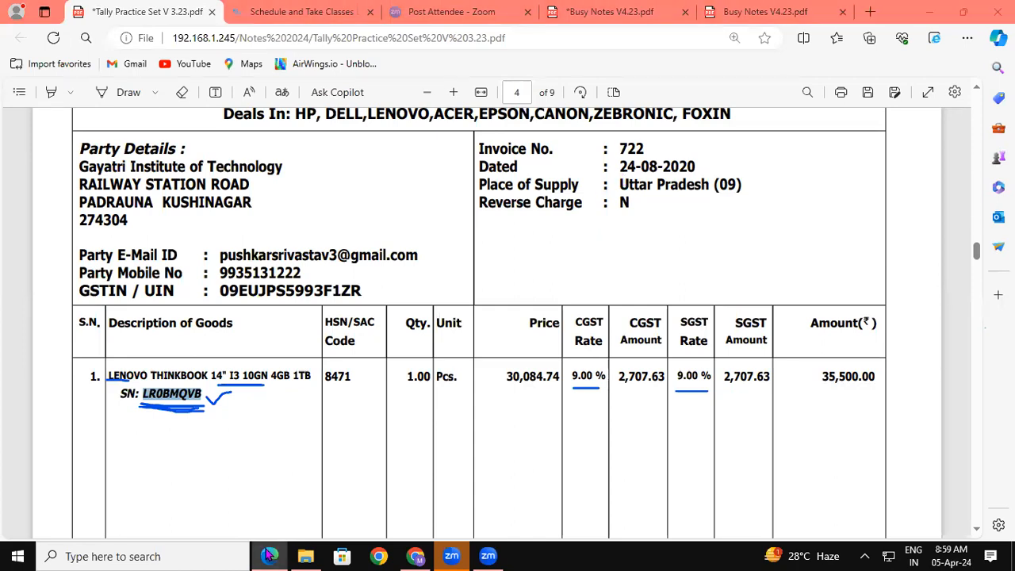
click(269, 554)
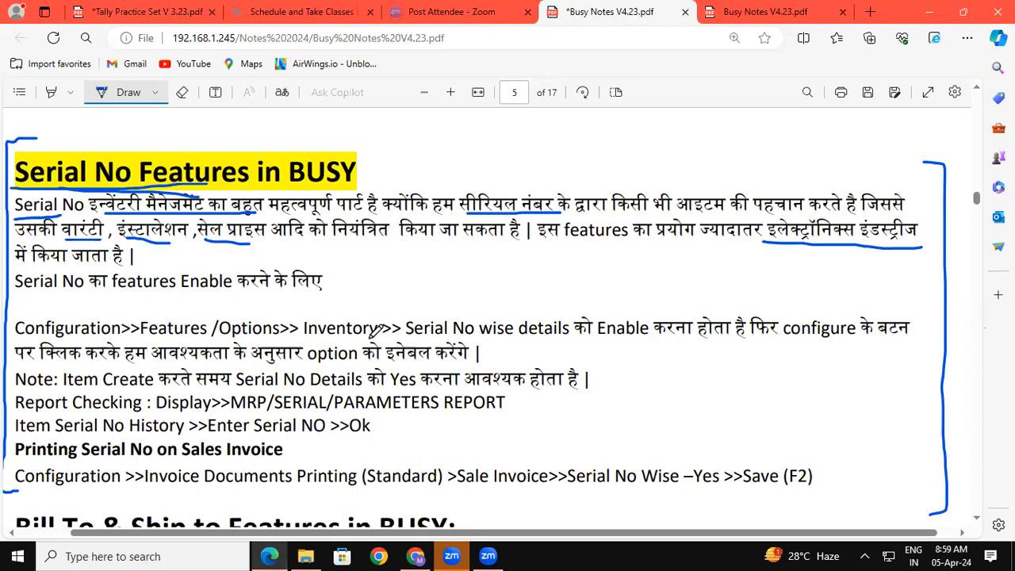
drag(148, 340, 242, 336)
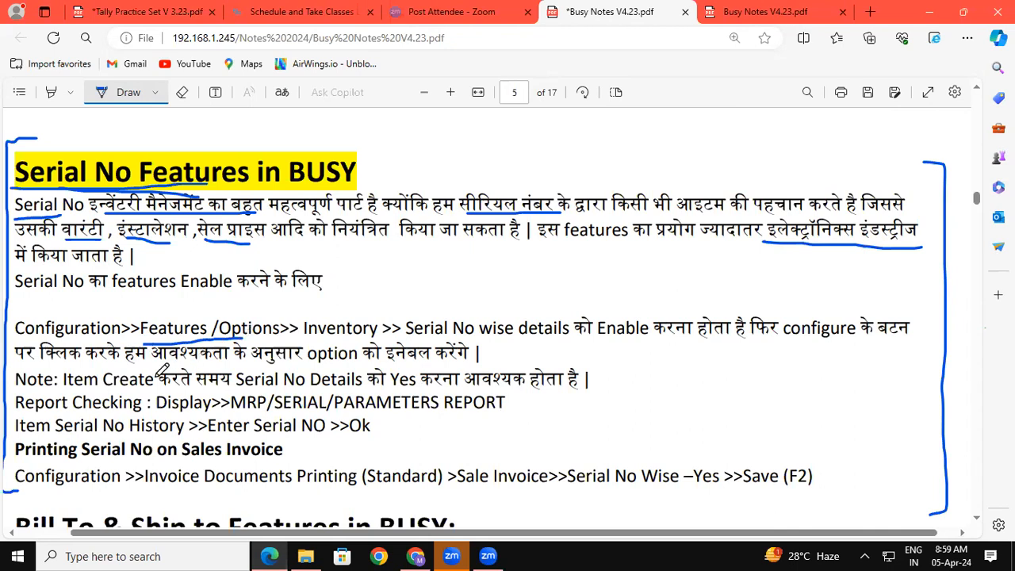
mouse_move(65, 387)
mouse_down()
mouse_move(219, 380)
mouse_move(422, 390)
mouse_up()
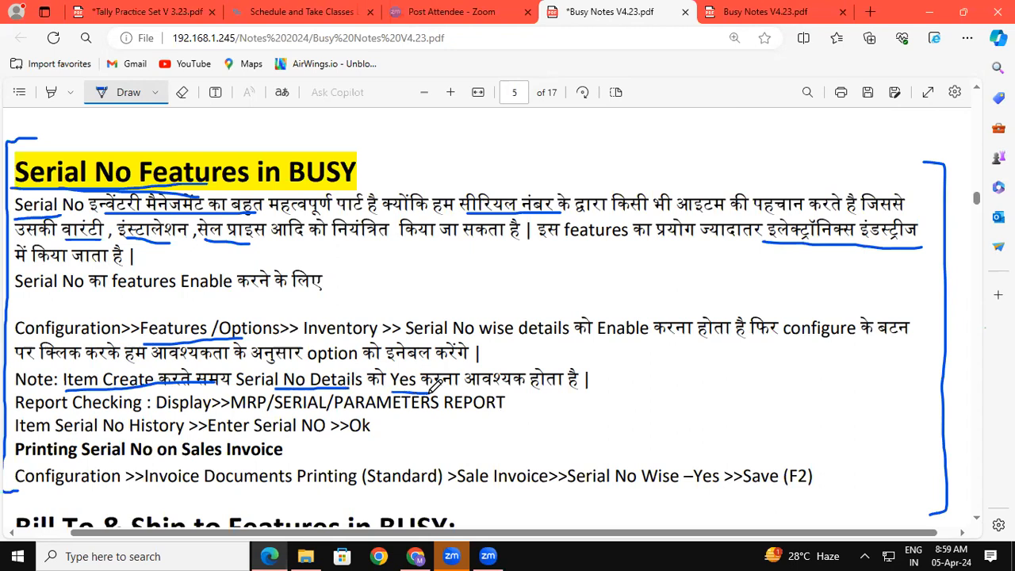
drag(70, 414, 131, 411)
drag(209, 436, 303, 435)
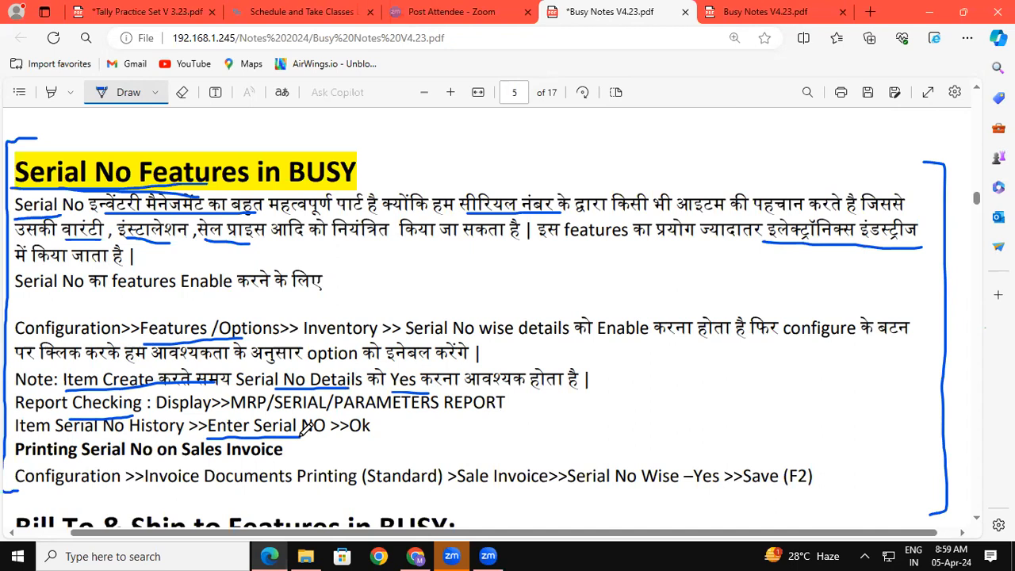
drag(303, 435, 324, 435)
Underline Sales Invoice, Configuration and the Sale Invoice path, and tick the Serial No Features heading
drag(182, 460, 282, 460)
drag(18, 485, 319, 499)
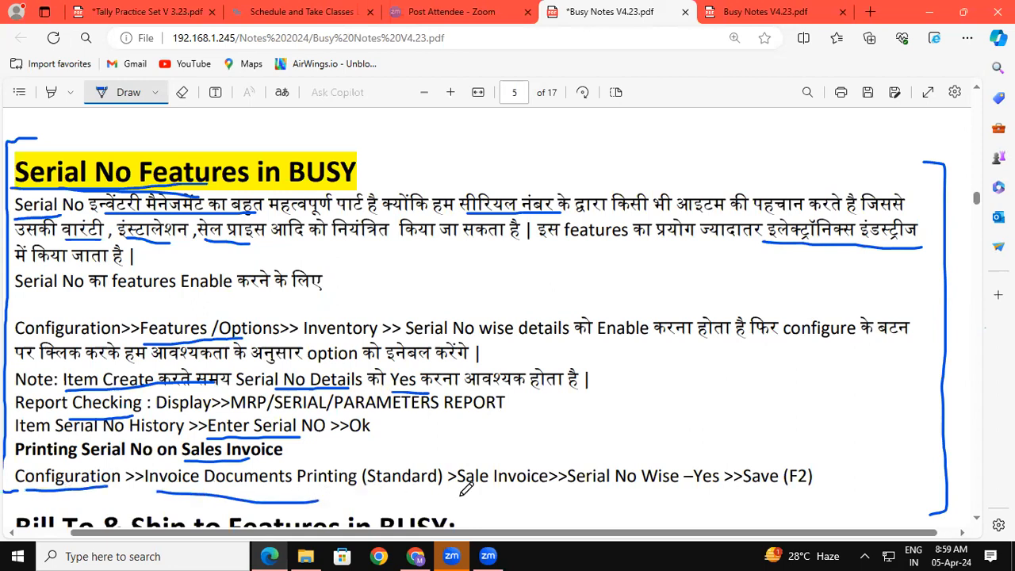
drag(459, 488, 811, 486)
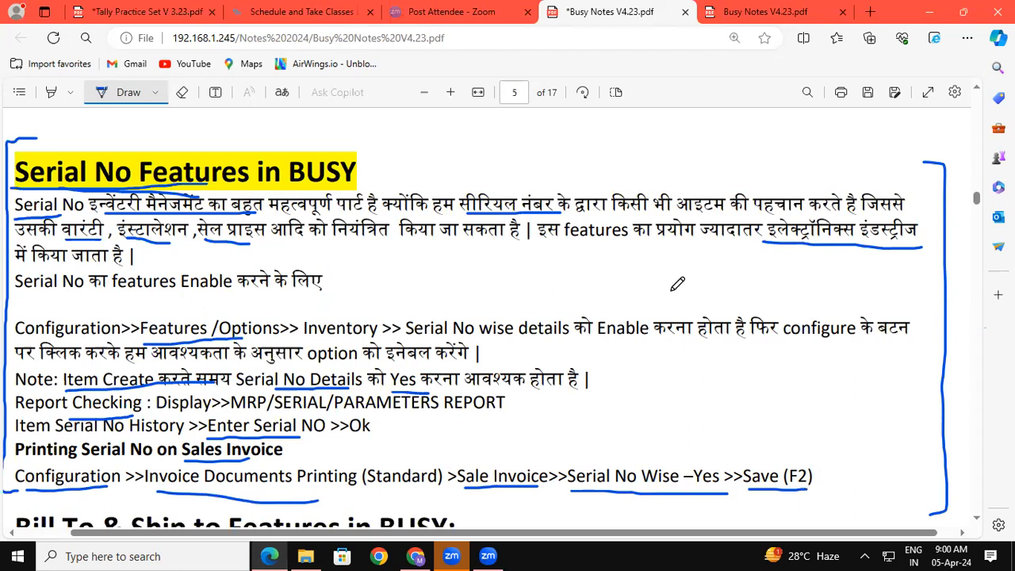
drag(382, 162, 435, 148)
click(167, 11)
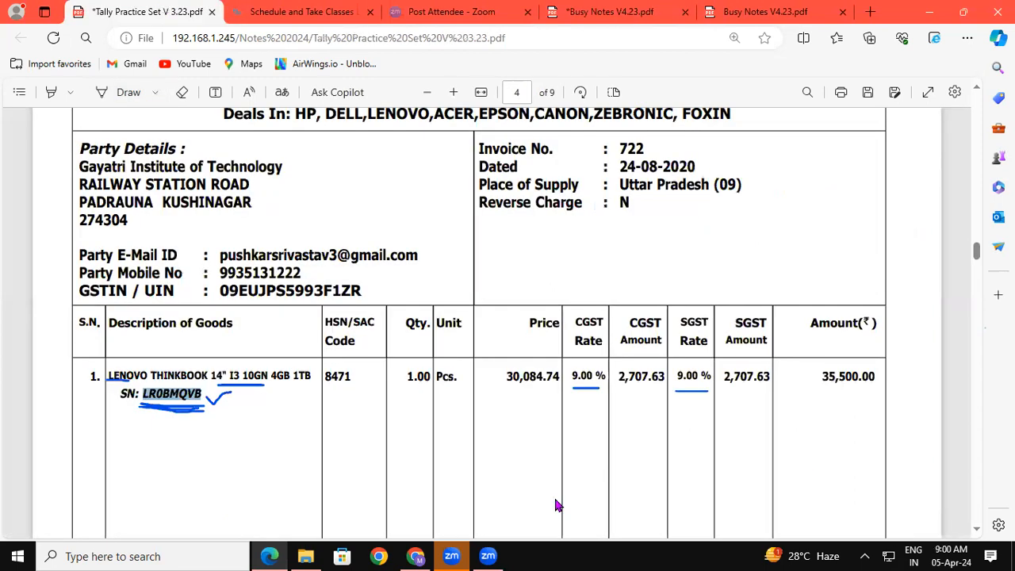
Scroll to the Compaq monitor invoice and select its description, 8 PCS quantity and serial CN0460CR3
click(978, 532)
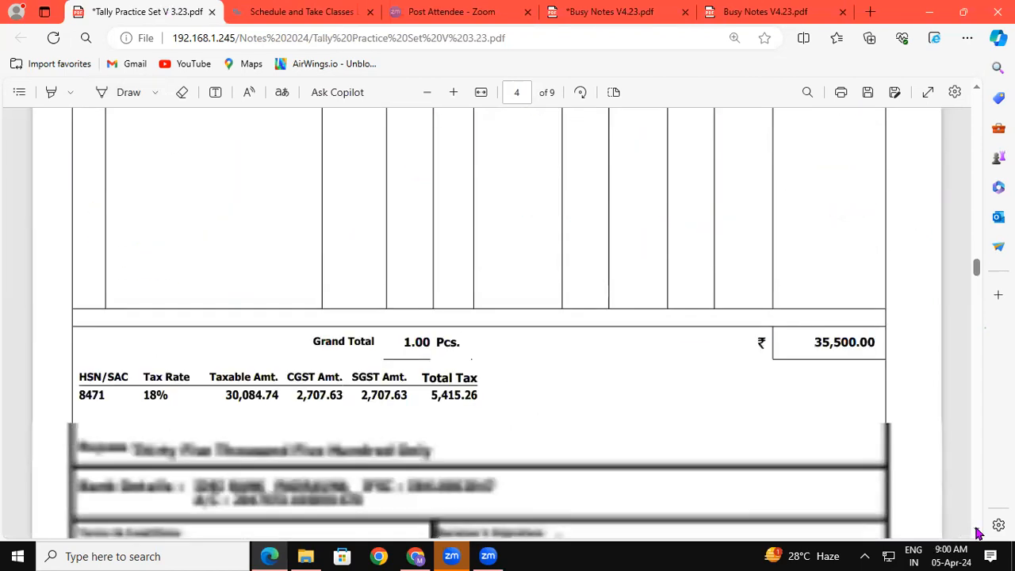
scroll(978, 532, down, 8)
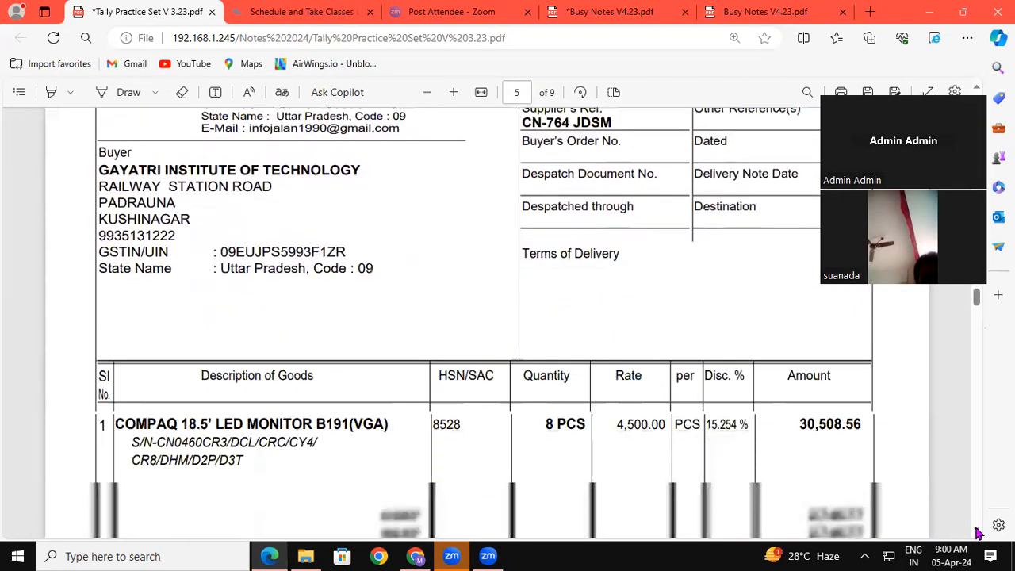
click(978, 533)
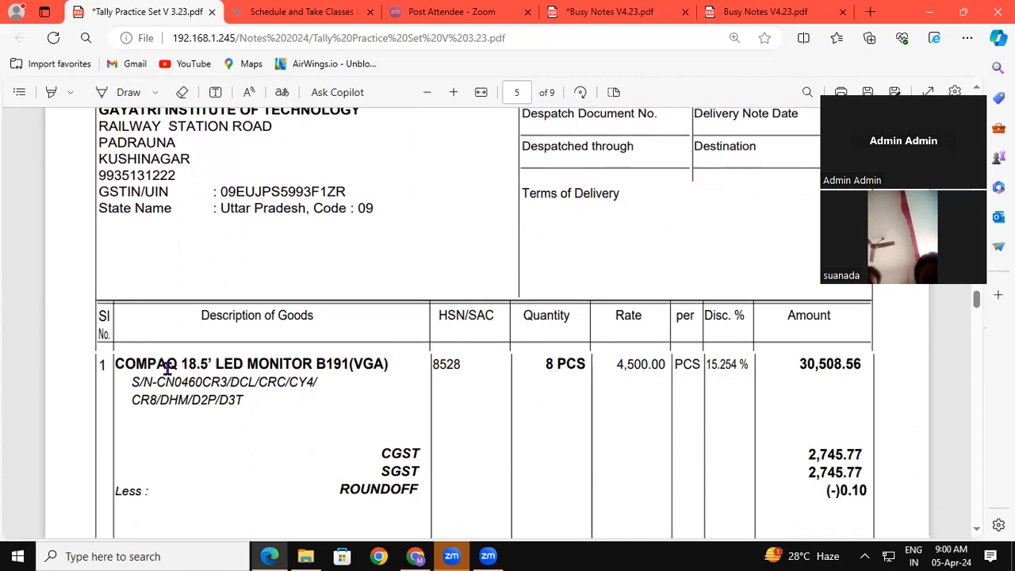
drag(115, 365, 390, 364)
drag(544, 367, 582, 369)
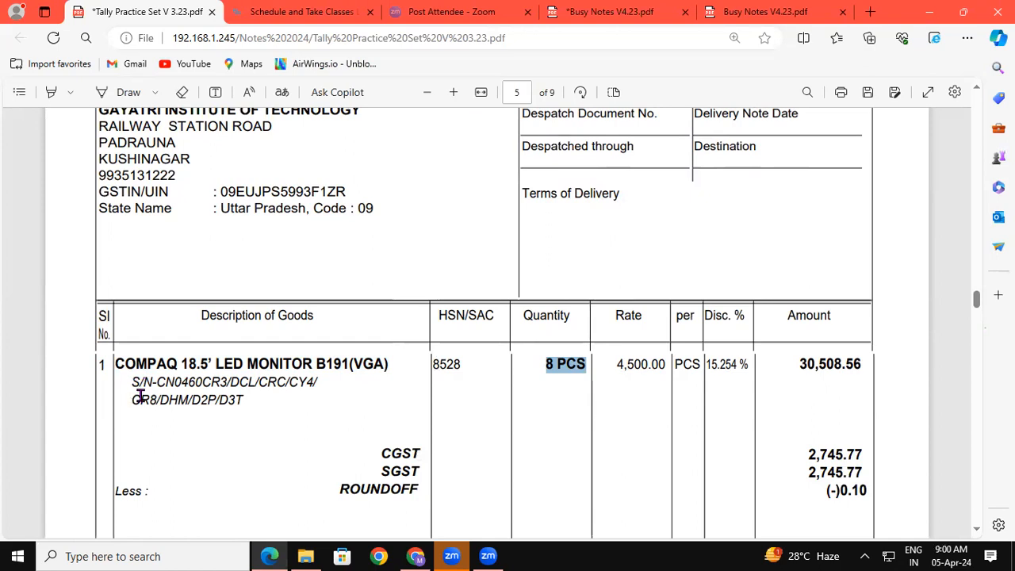
mouse_move(157, 382)
mouse_down()
mouse_move(228, 383)
mouse_move(164, 382)
mouse_up()
click(198, 381)
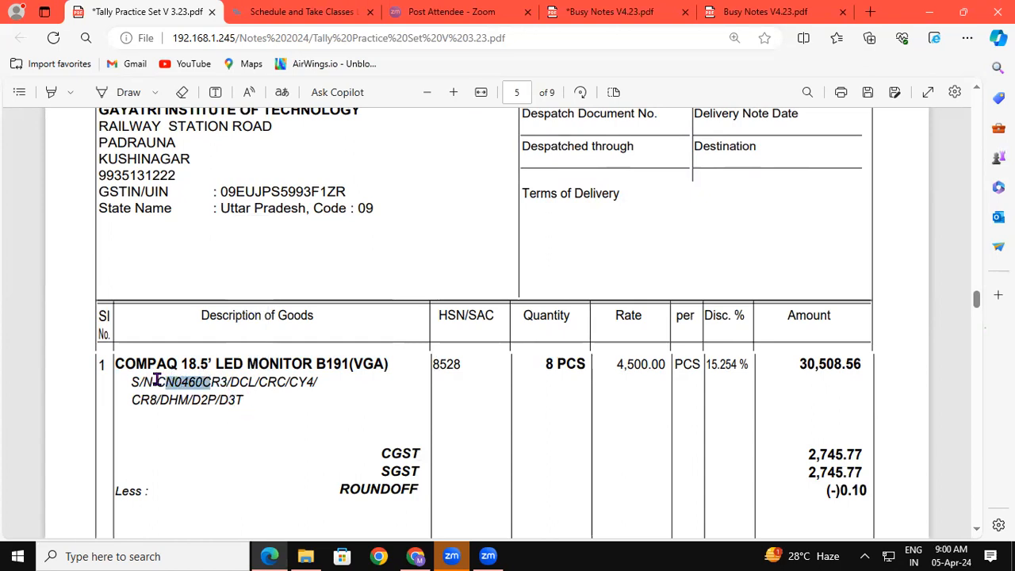
Ink-underline serials CN0460, DCL, CRC, D2P/D3T, quantity 8 PCS and rate 4,500.00, marking the serial list
click(127, 93)
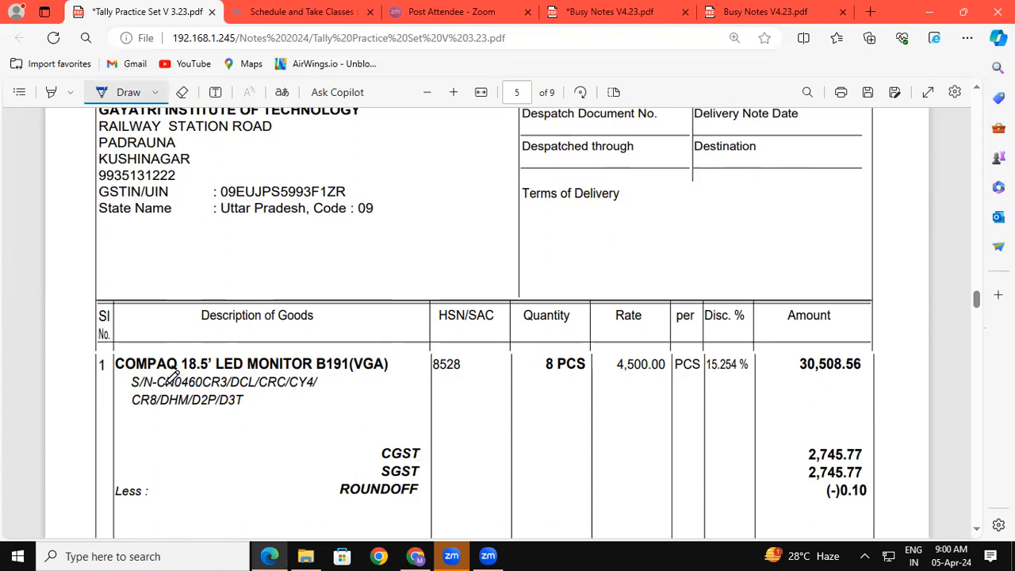
drag(157, 387, 174, 388)
drag(228, 388, 260, 389)
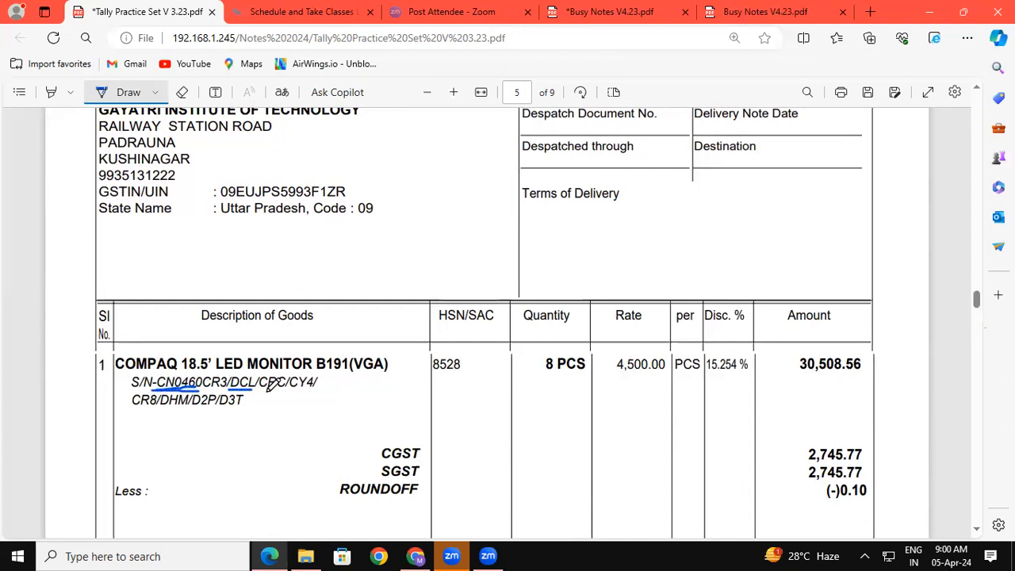
drag(260, 390, 285, 391)
drag(538, 372, 561, 370)
drag(187, 415, 240, 425)
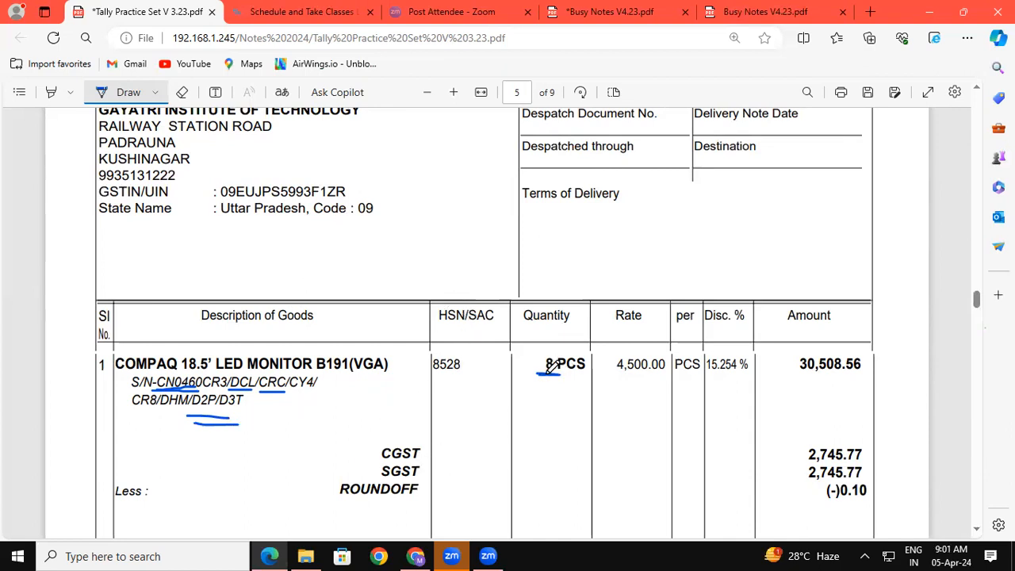
drag(329, 376, 327, 413)
mouse_move(622, 378)
mouse_down()
mouse_move(738, 378)
mouse_move(737, 332)
mouse_move(702, 346)
mouse_move(714, 384)
mouse_move(758, 369)
mouse_move(749, 345)
mouse_move(718, 336)
mouse_up()
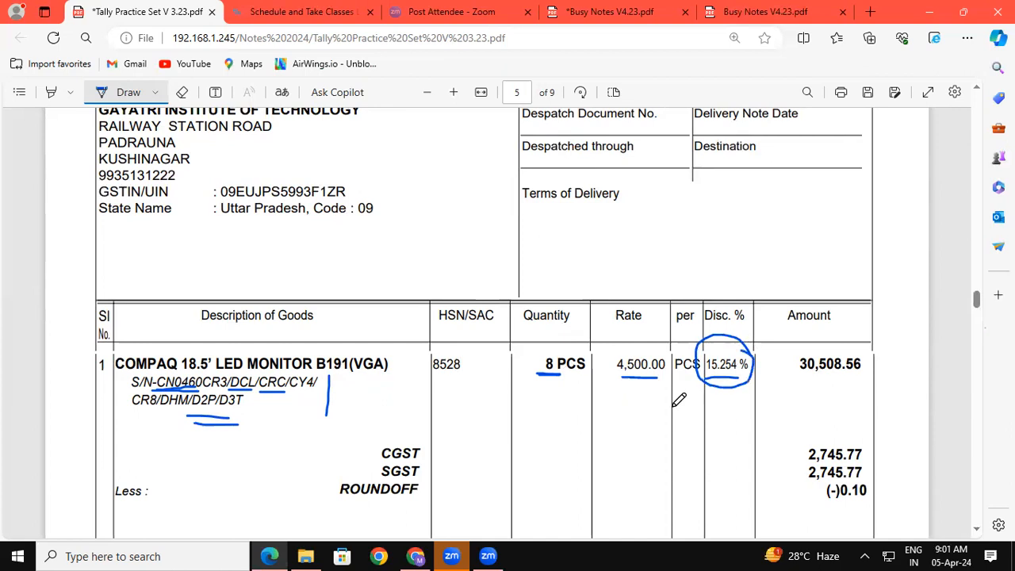
Scroll back up to the Lenovo laptop invoice on page 4
click(979, 93)
scroll(979, 93, up, 5)
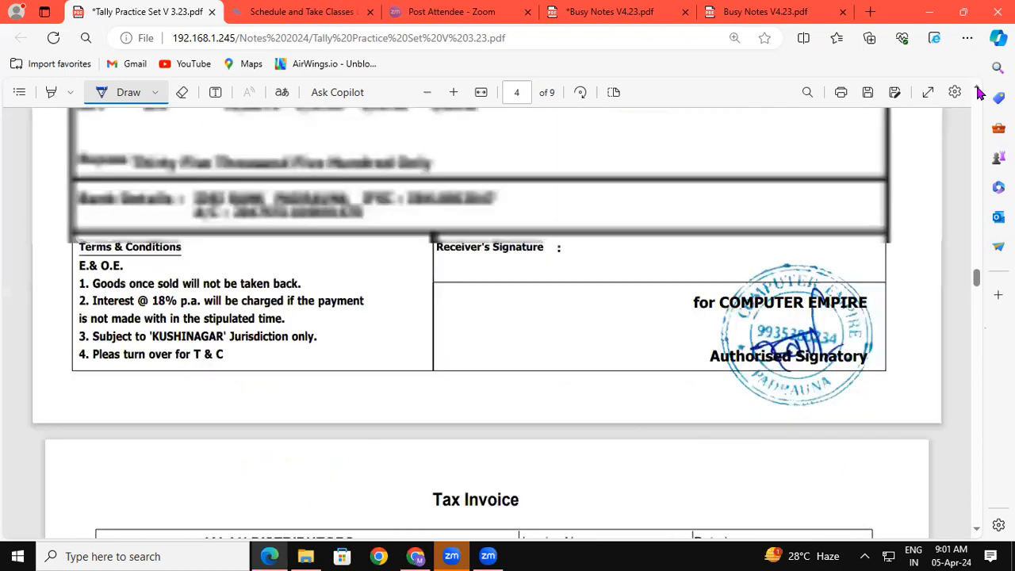
scroll(978, 93, up, 2)
scroll(979, 93, up, 3)
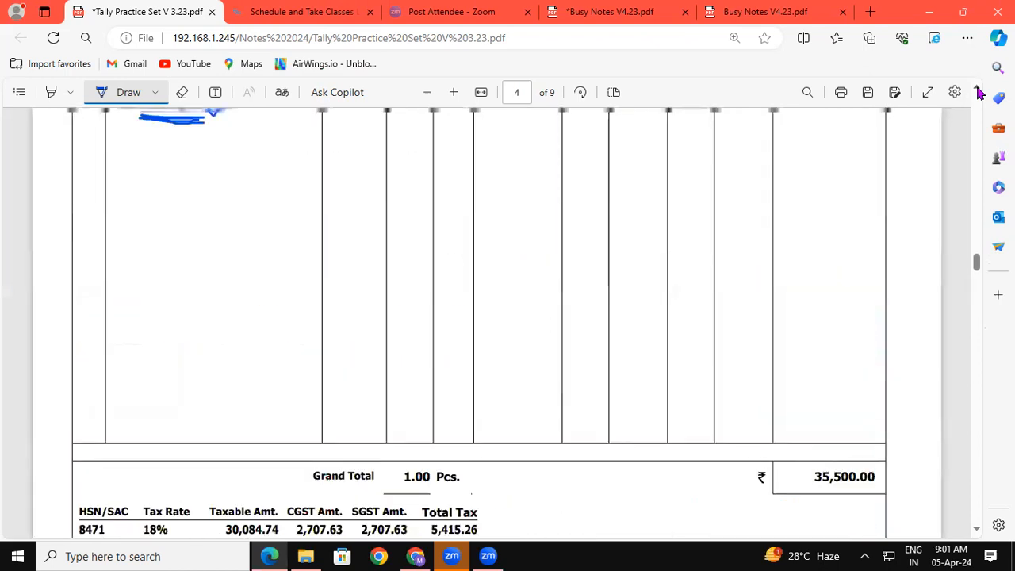
scroll(979, 93, up, 3)
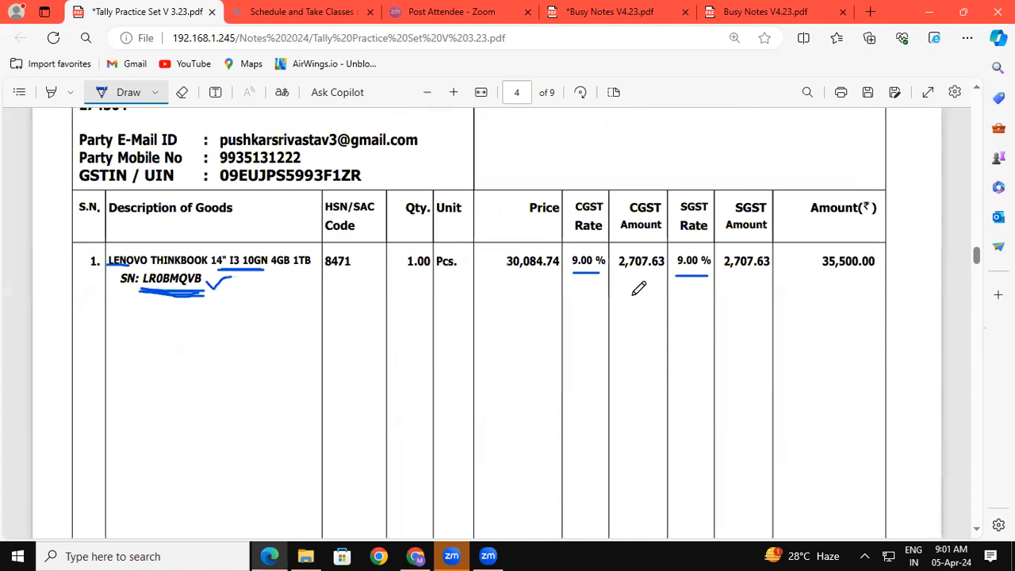